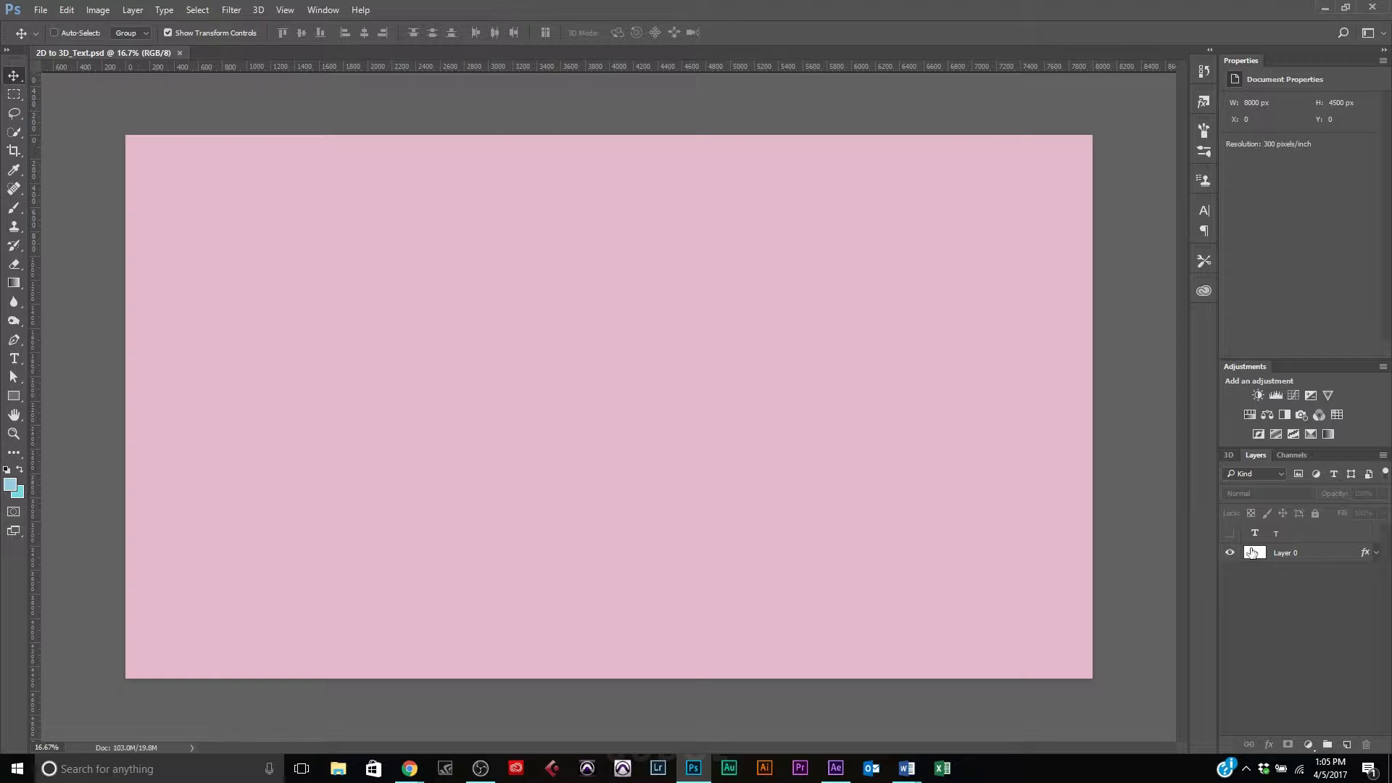
Show the hidden T text layer, check its character settings, and move the letter to the centre of the canvas
click(1231, 534)
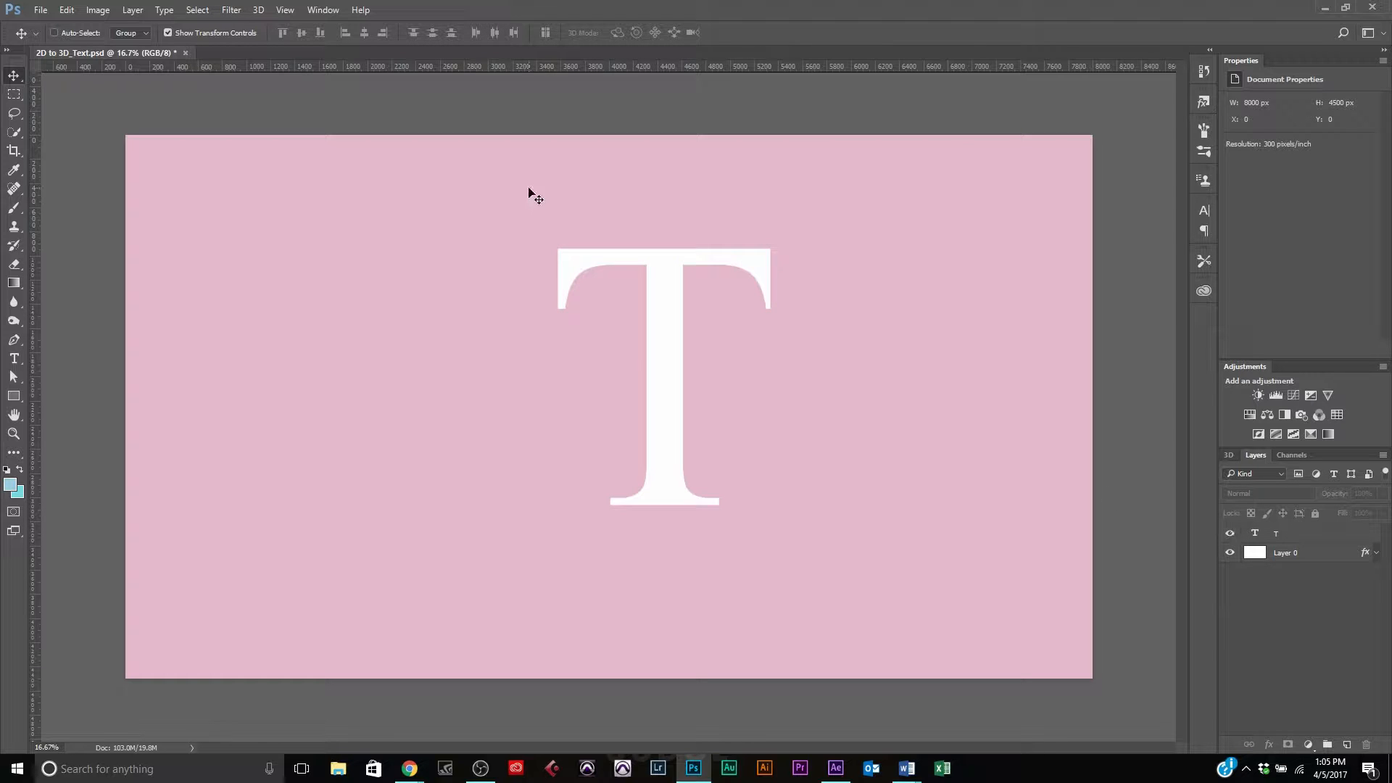
click(1316, 533)
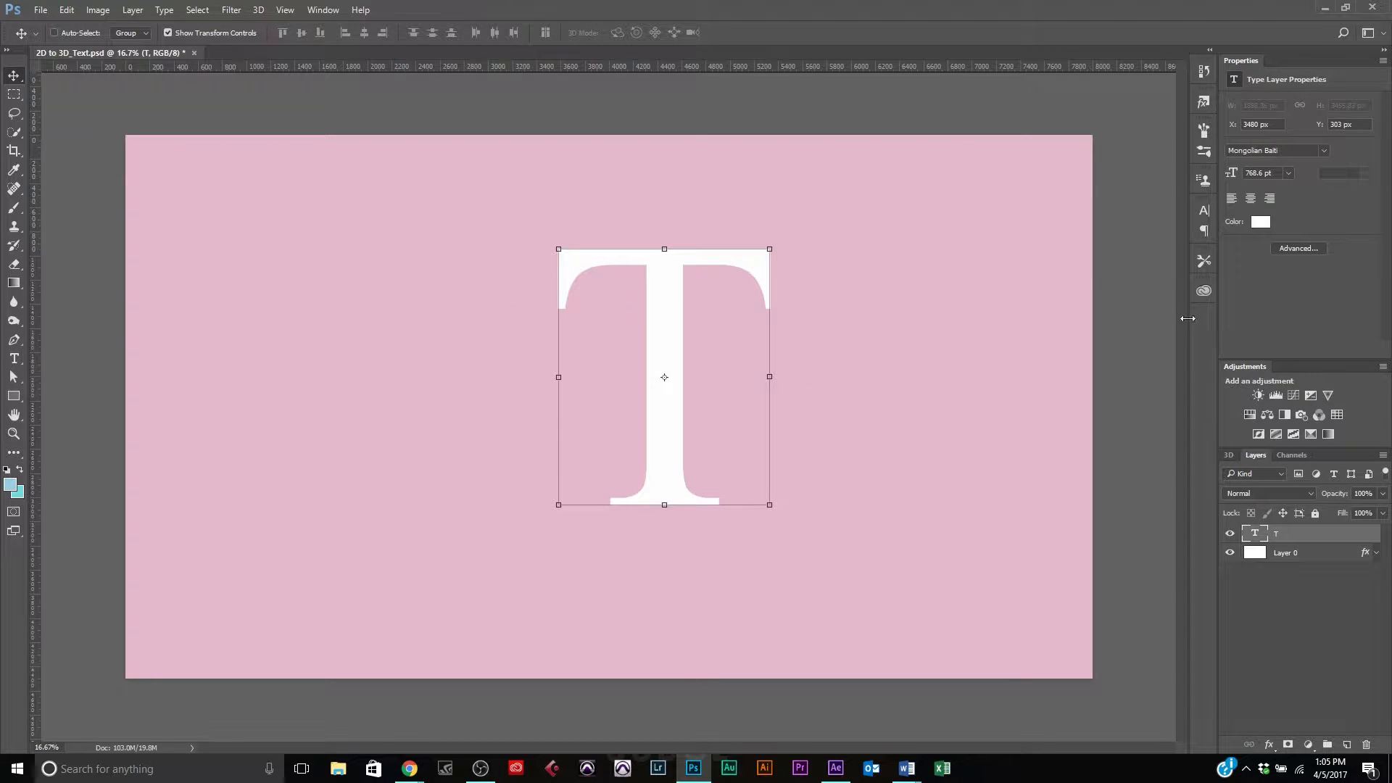
click(1205, 211)
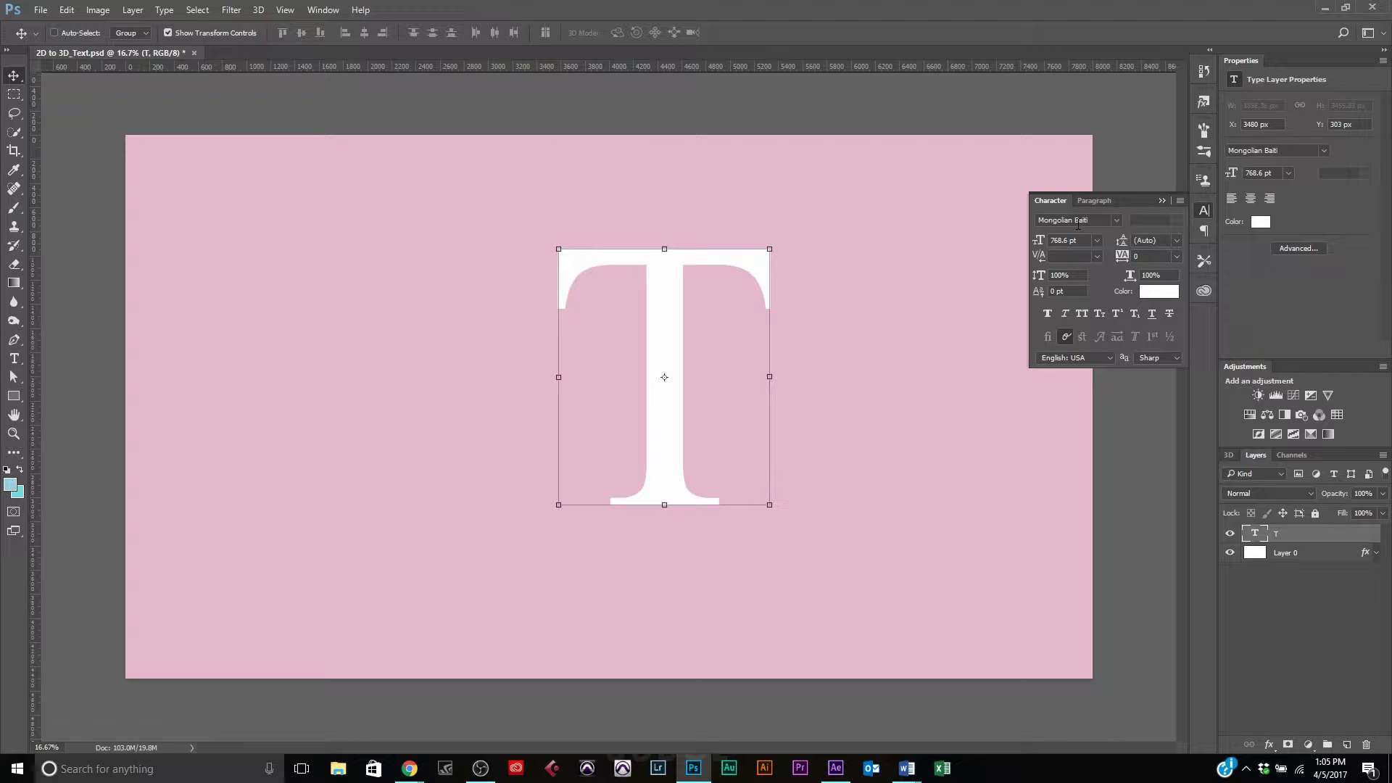
click(1204, 211)
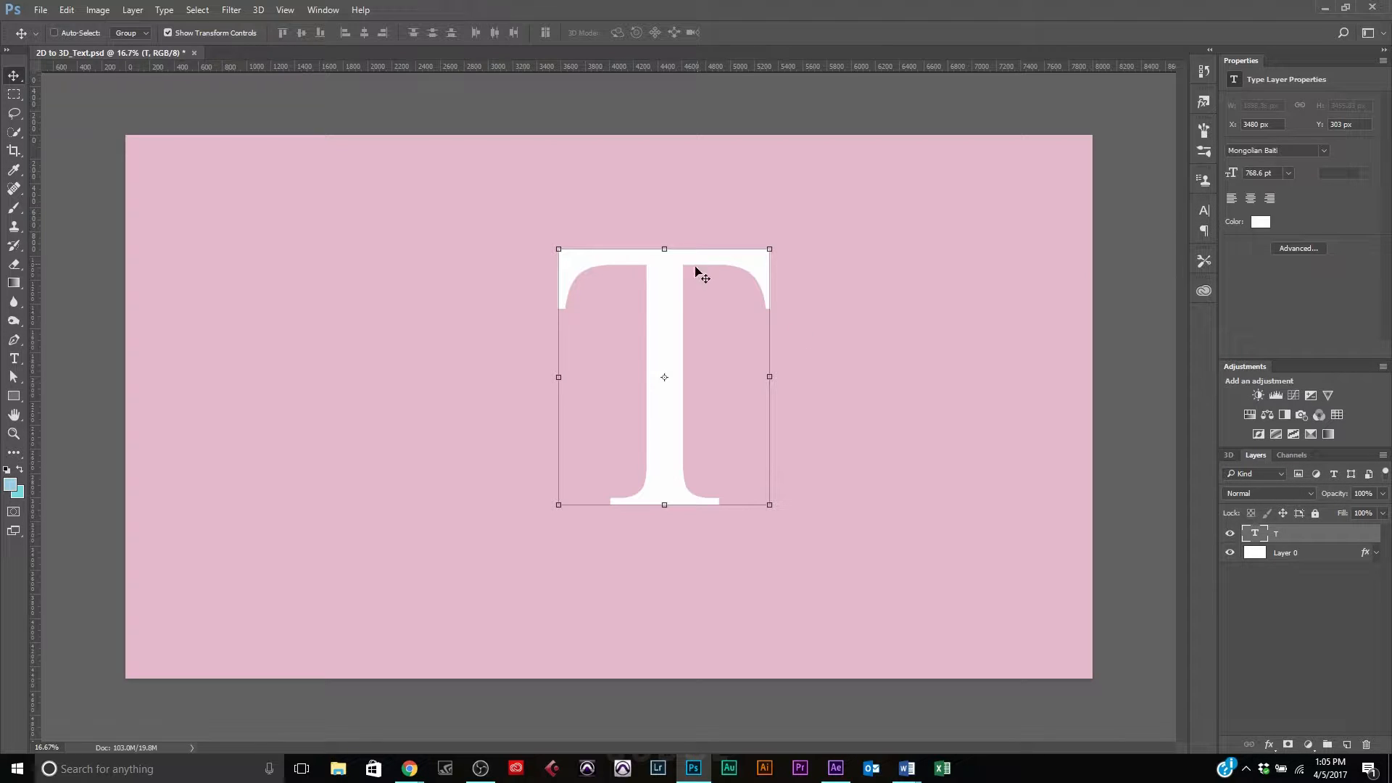
drag(682, 303, 603, 341)
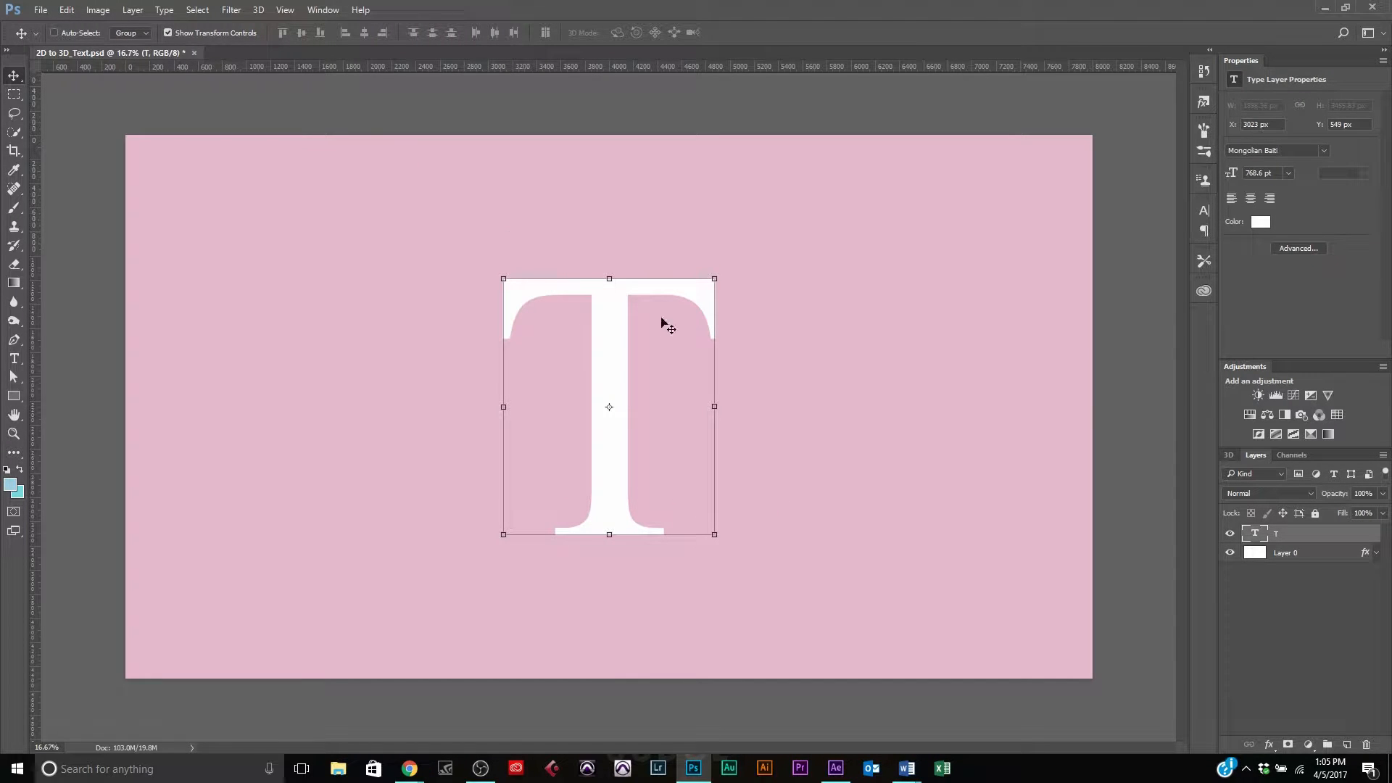
Rasterize the T text layer and rotate the letter counterclockwise by about 52 degrees with Free Transform
click(99, 12)
mouse_move(67, 12)
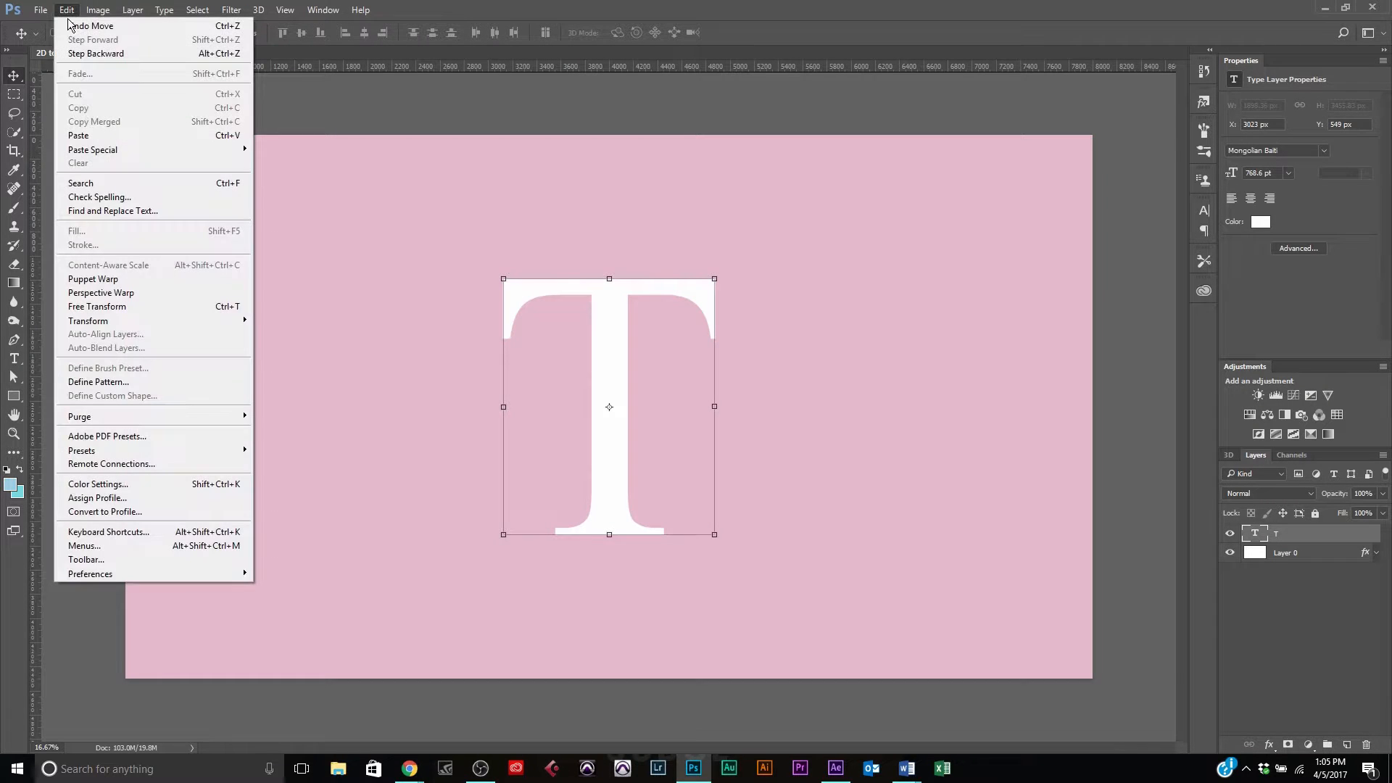
click(134, 294)
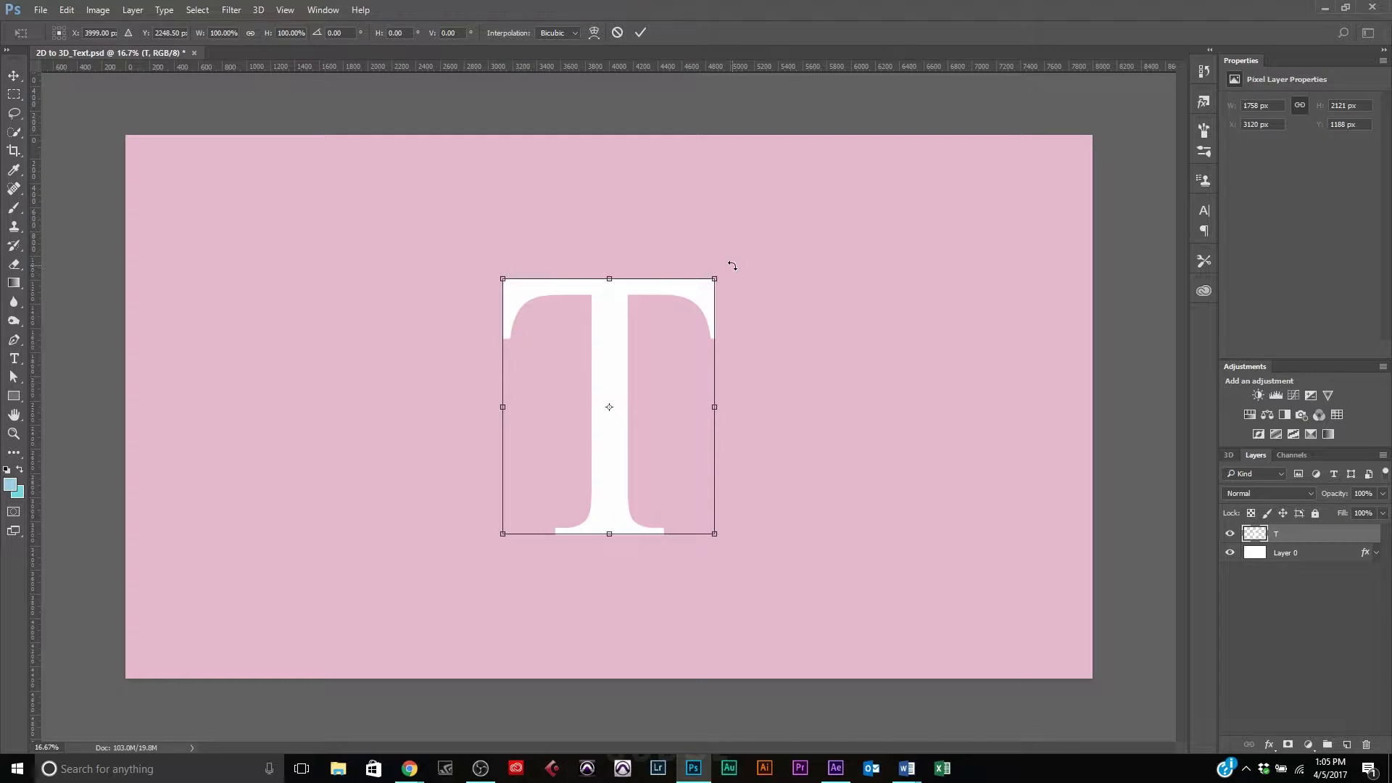
drag(725, 264, 597, 274)
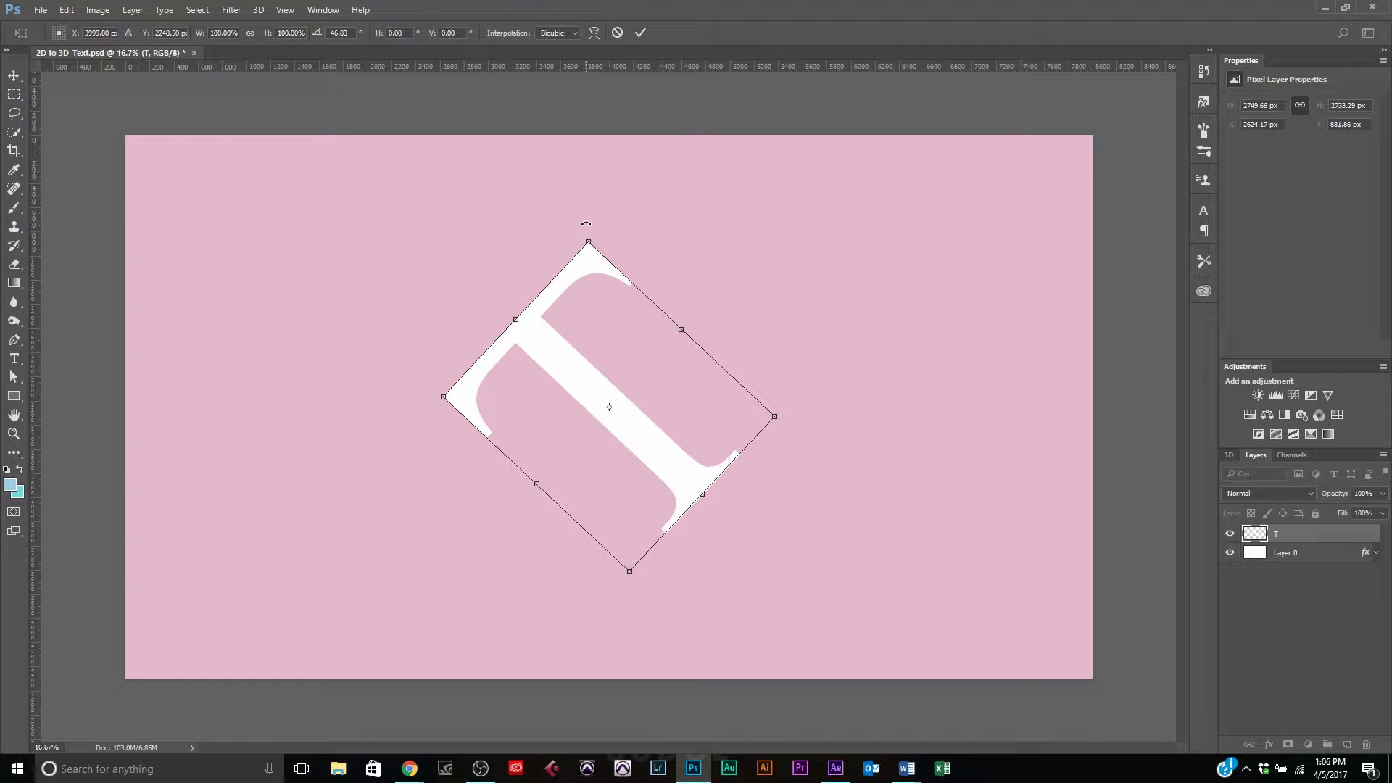
drag(586, 223, 564, 204)
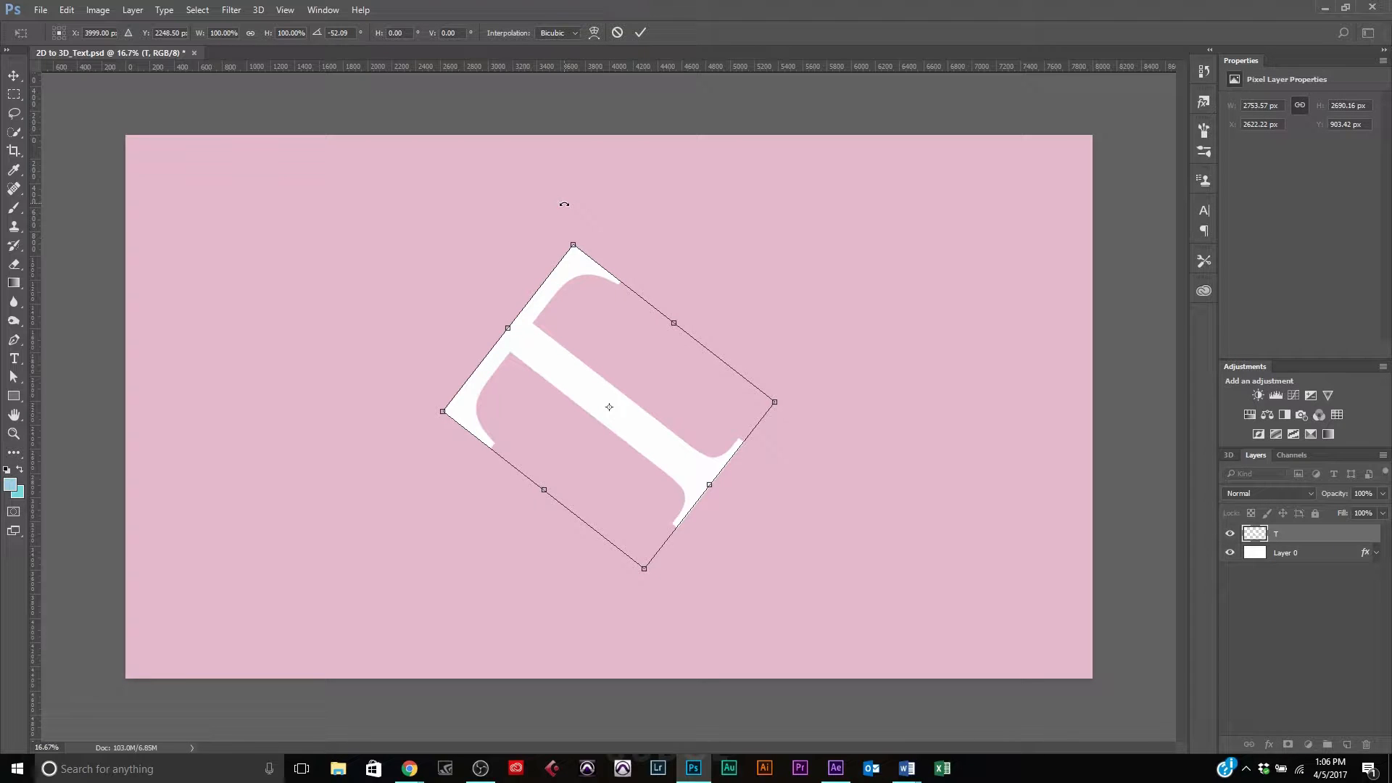
click(639, 33)
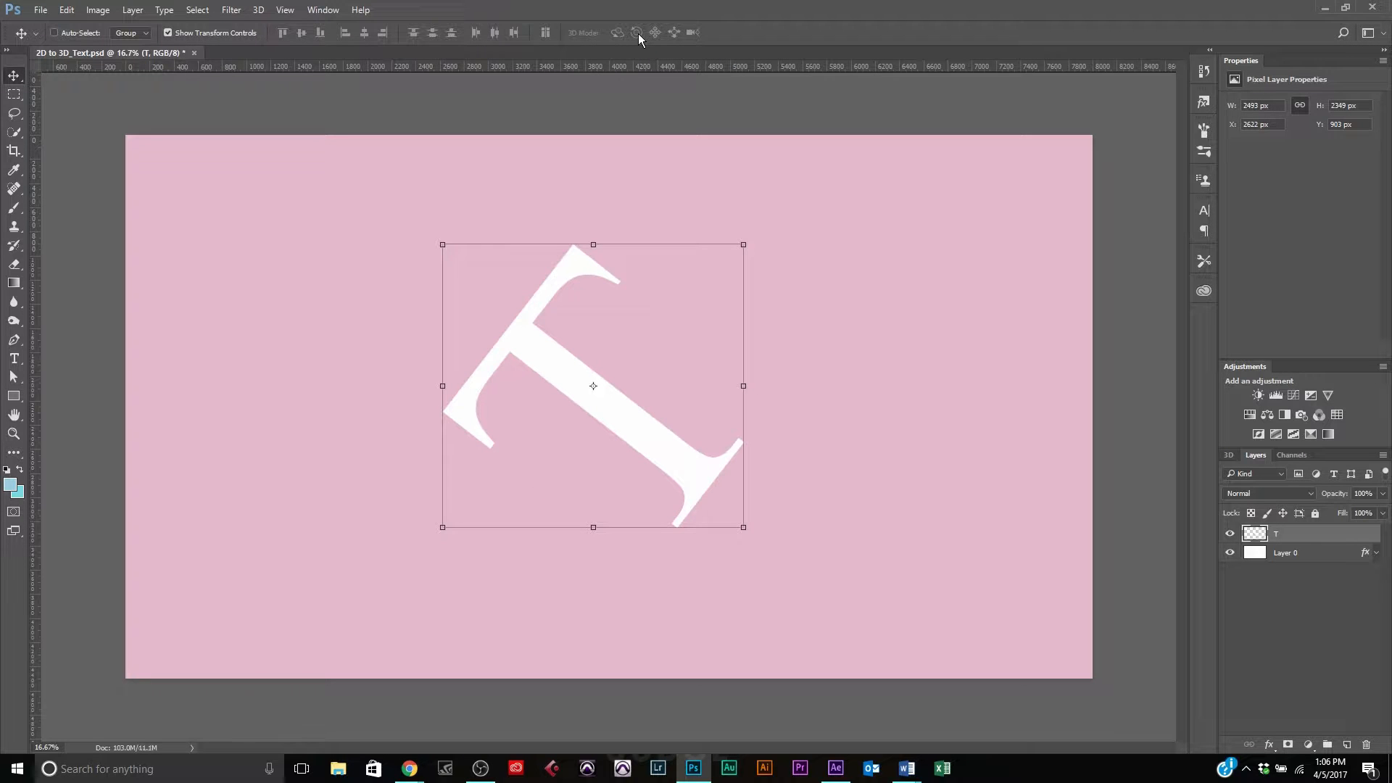
Start a Perspective Warp on the T and fit a layout plane's four corners around the rotated letter
click(66, 10)
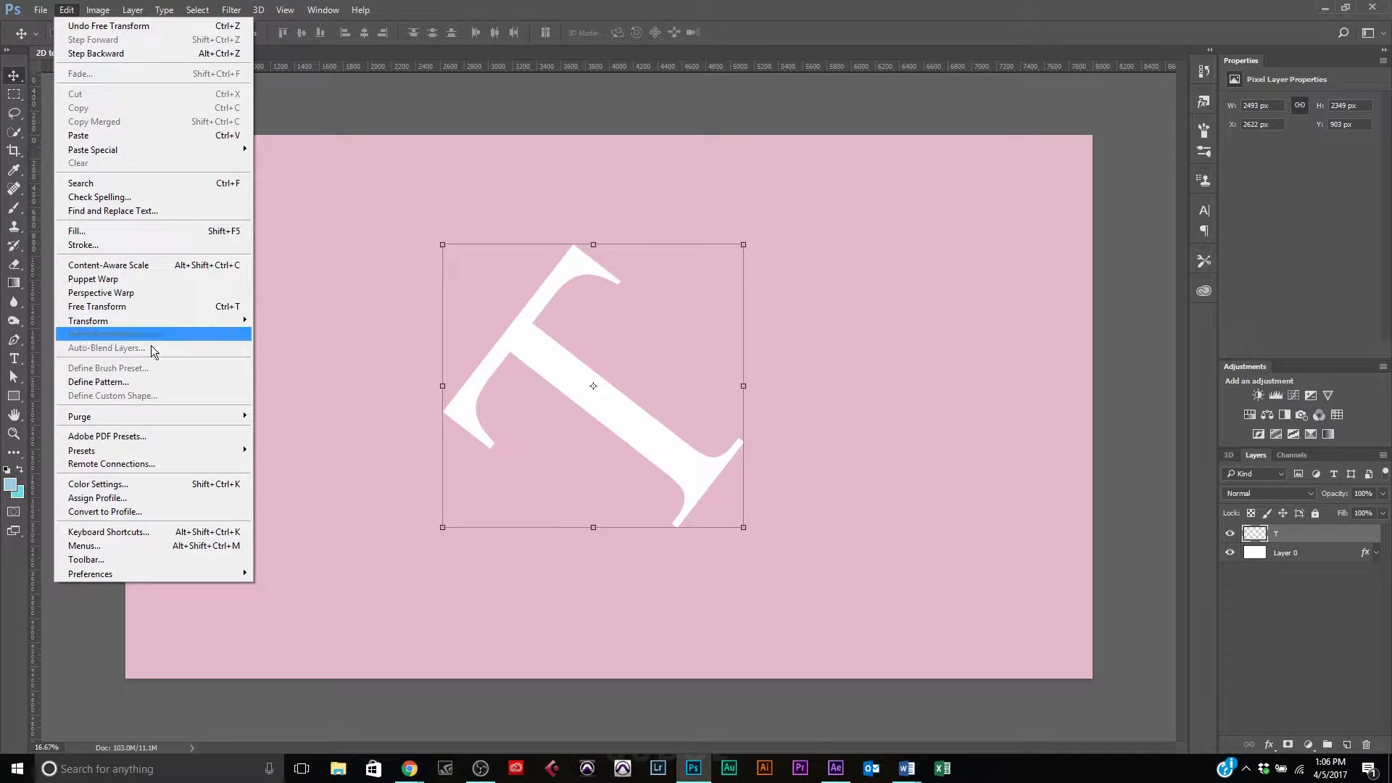
click(117, 293)
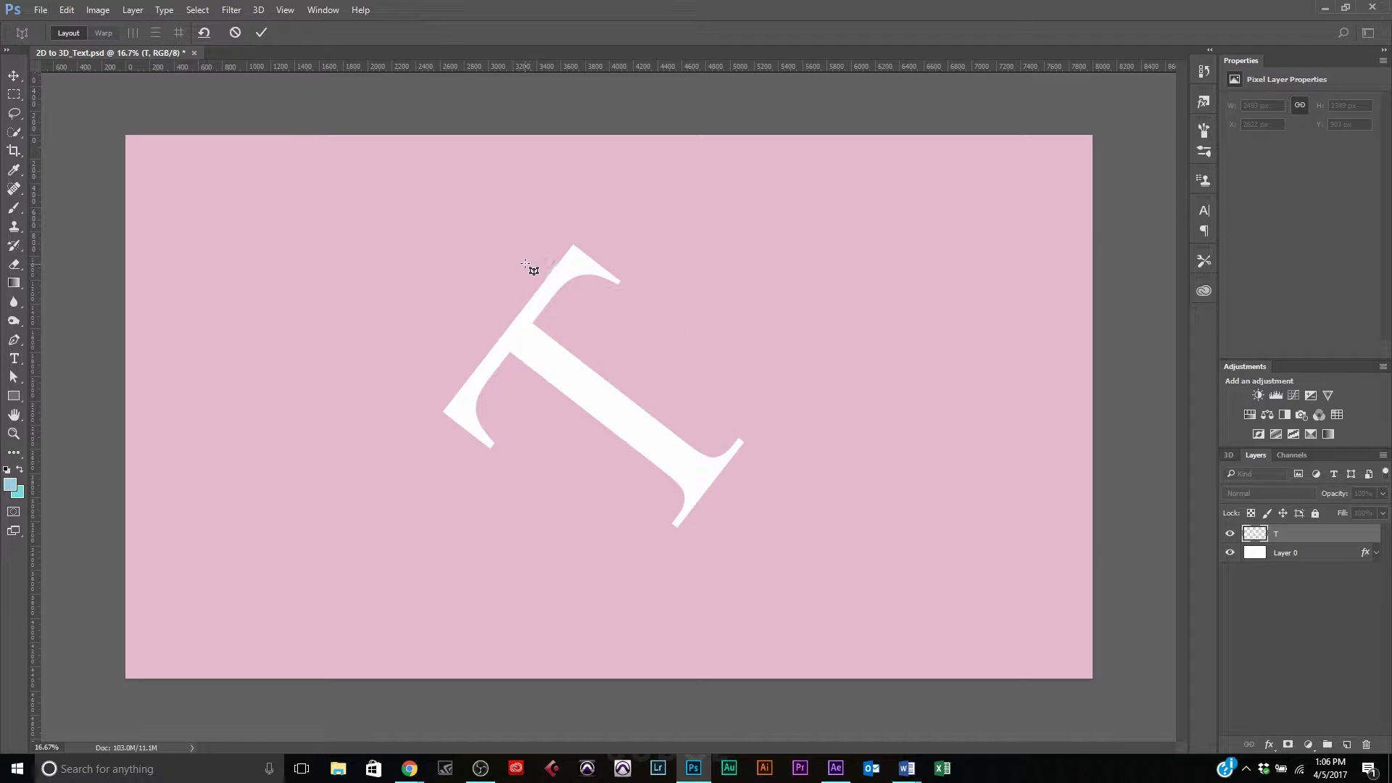
drag(516, 250, 781, 506)
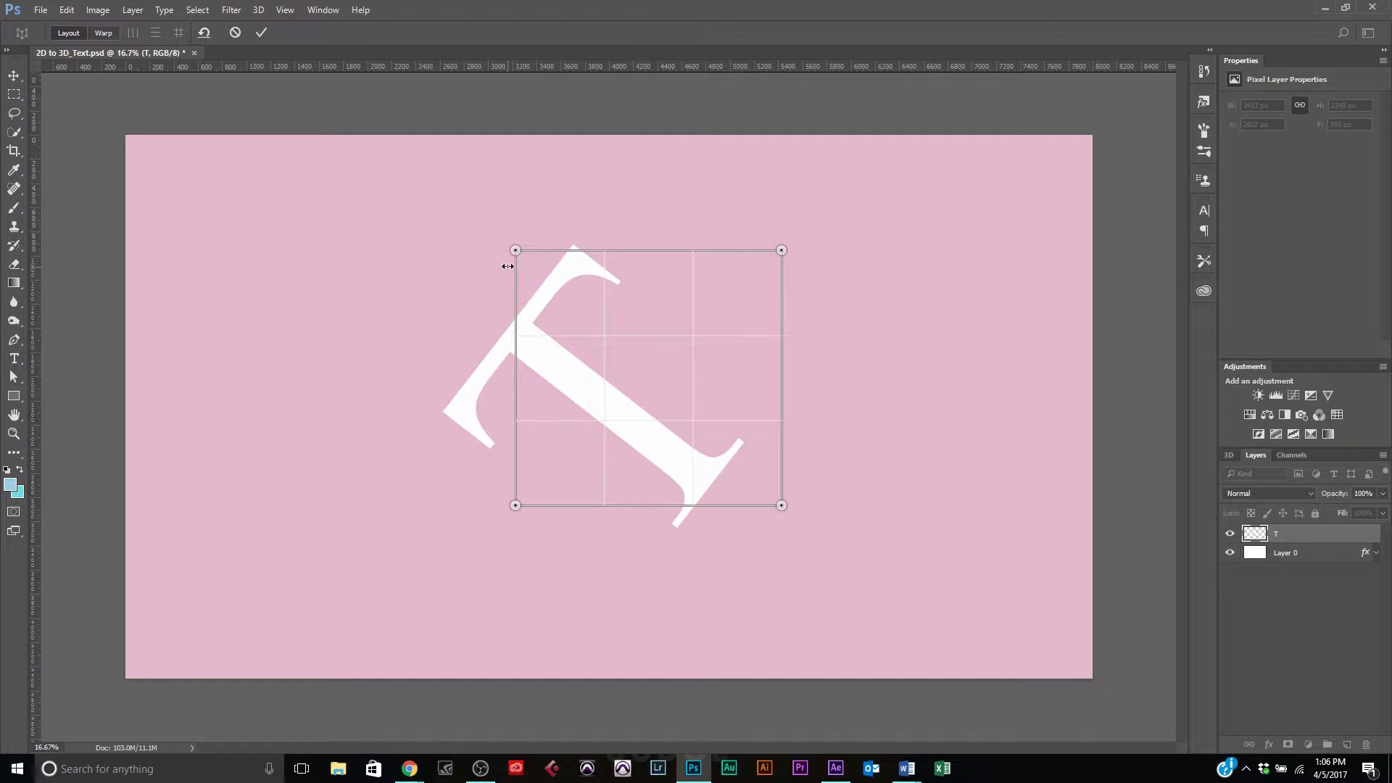
drag(516, 251, 441, 413)
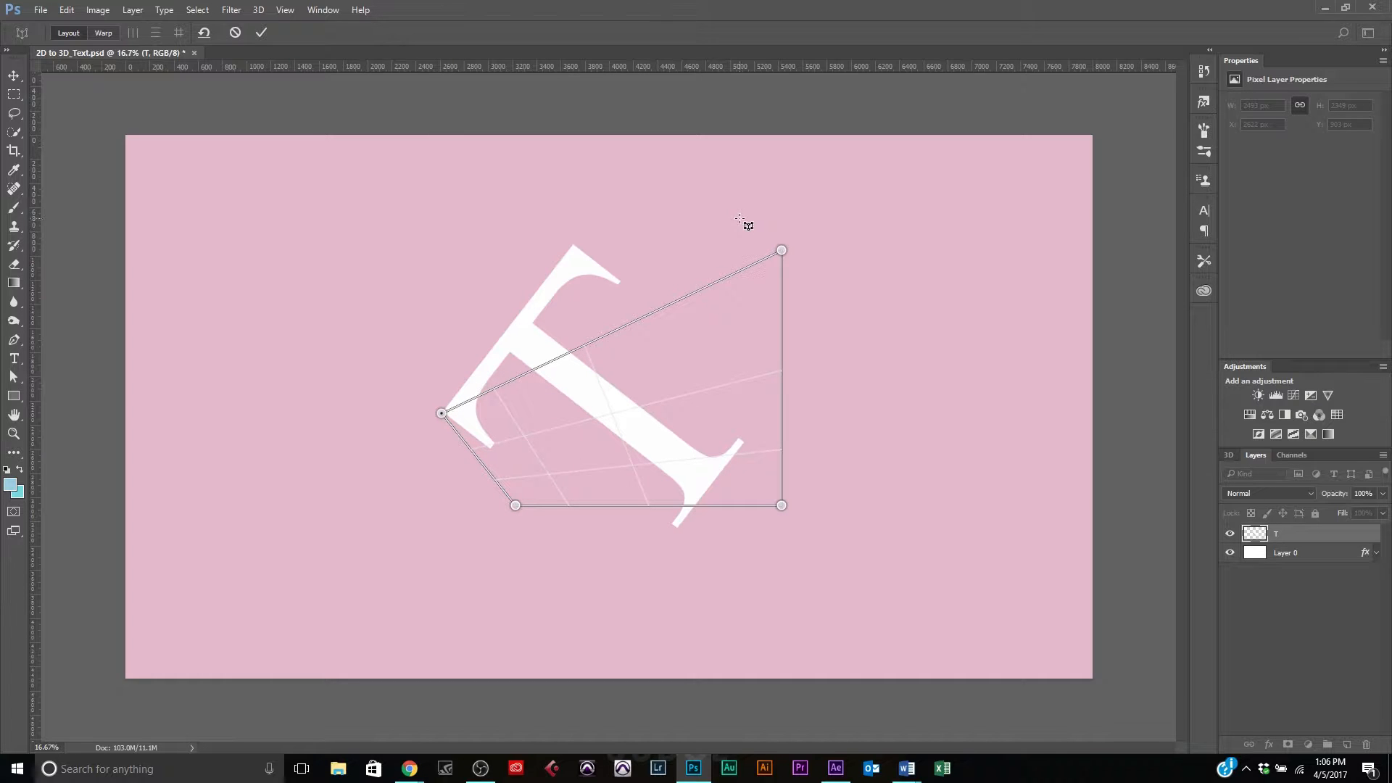
drag(782, 251, 573, 243)
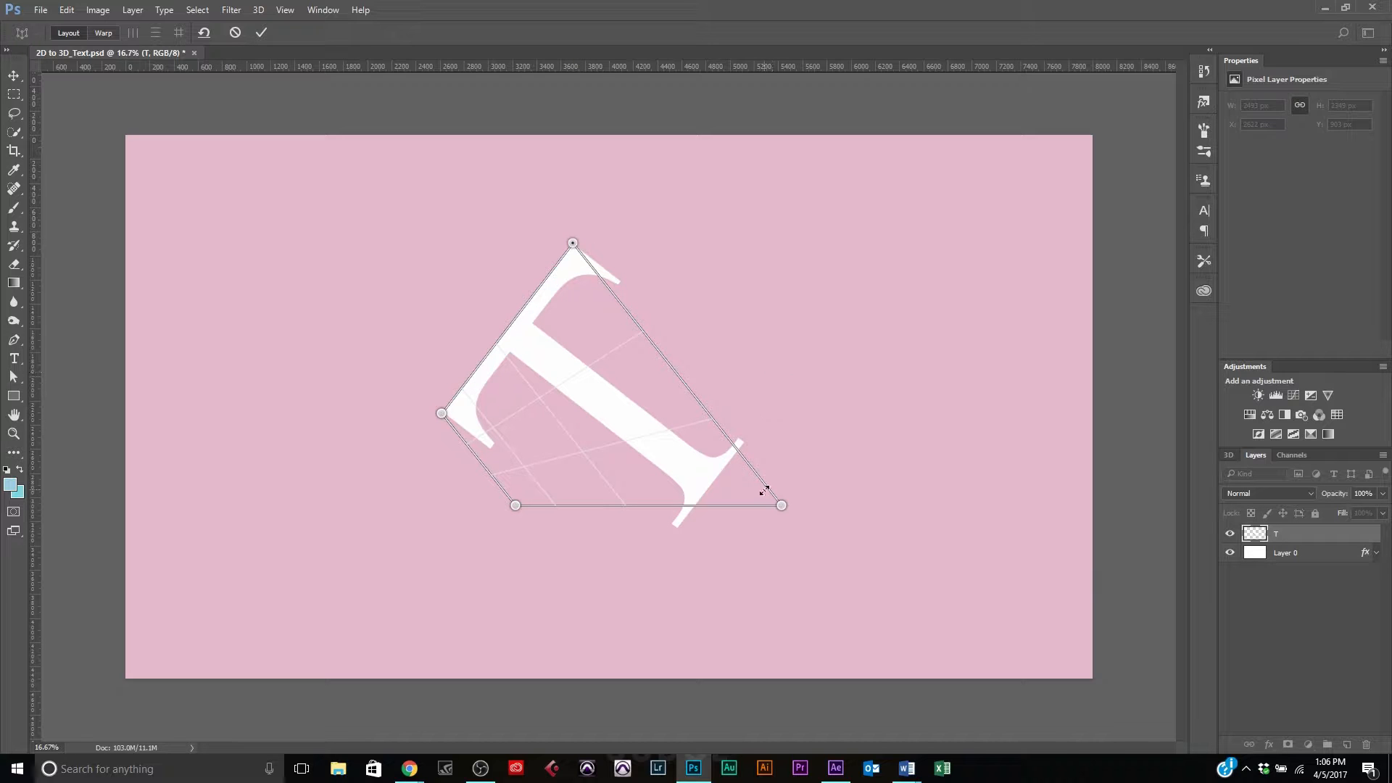
drag(780, 506, 776, 398)
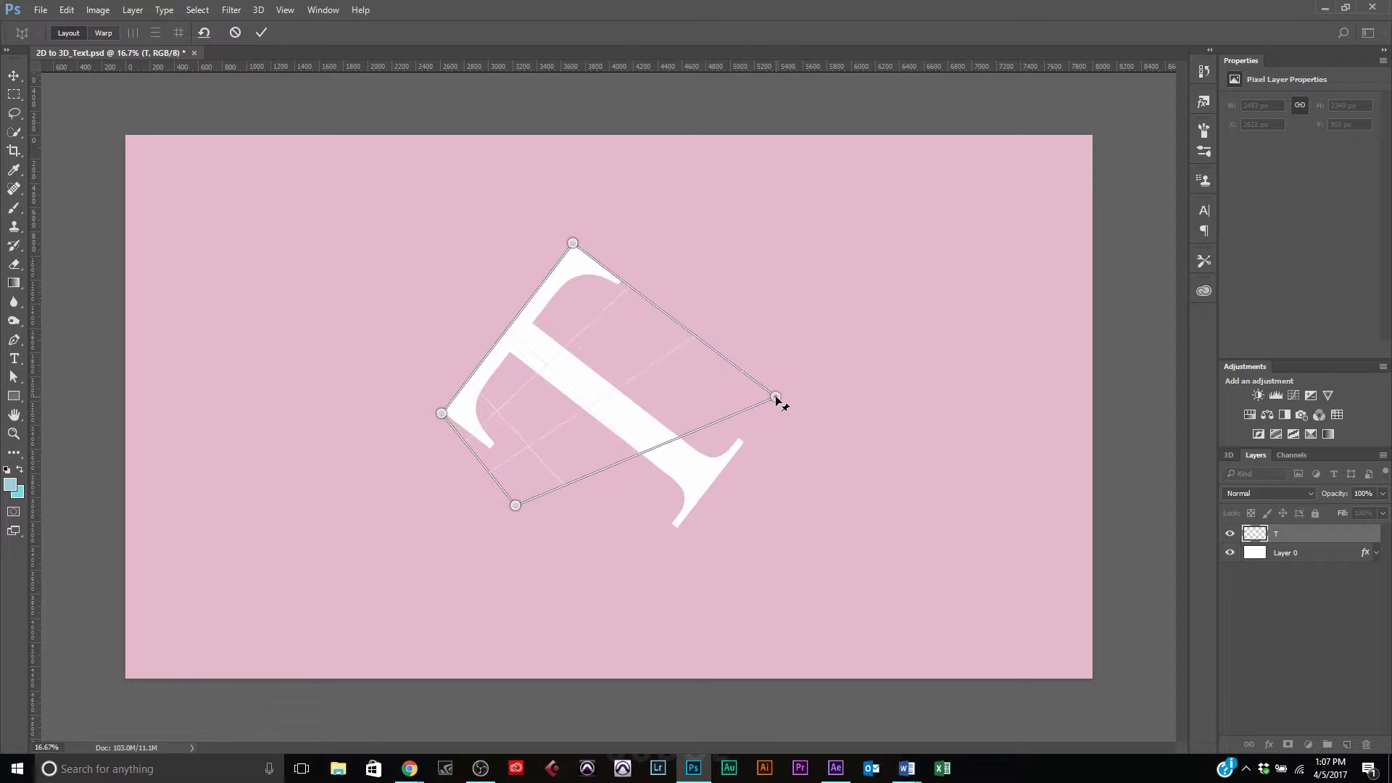
drag(515, 506, 649, 570)
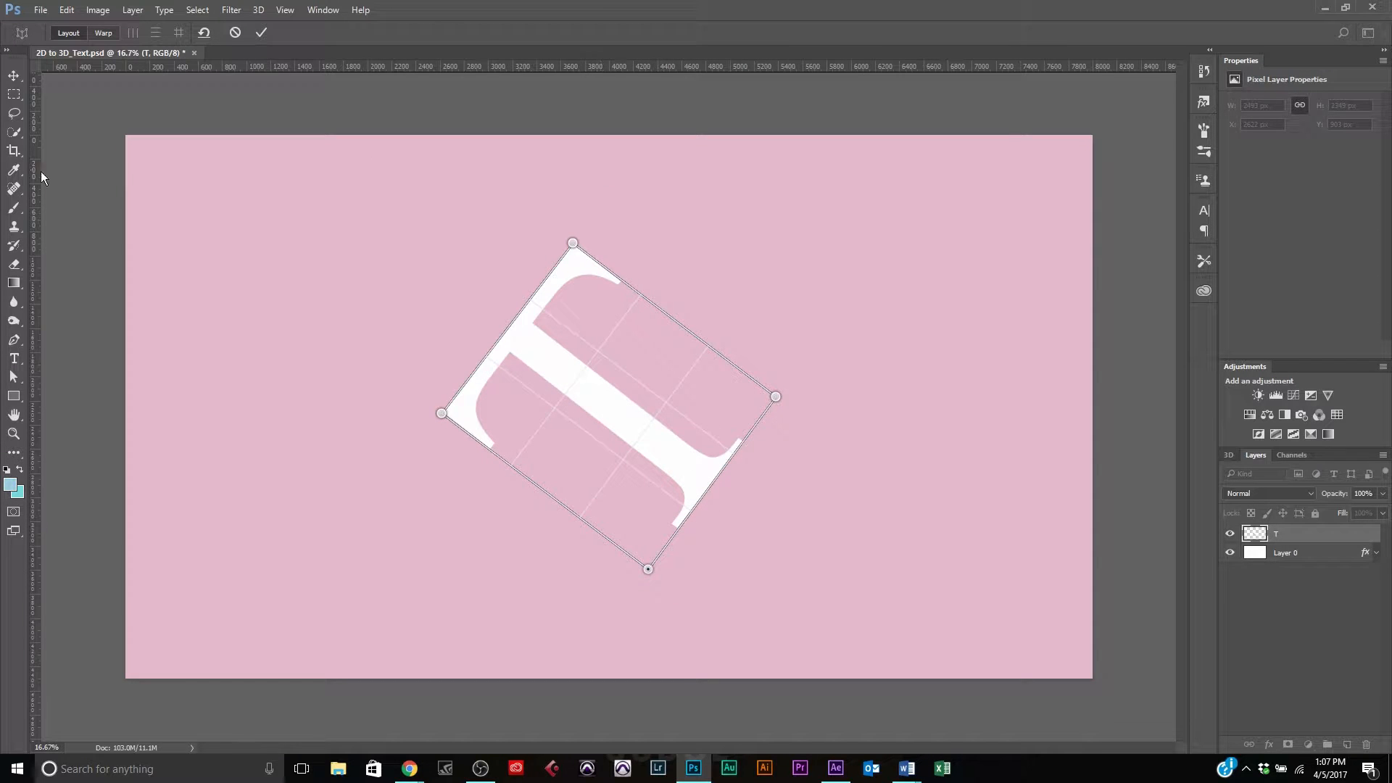
Warp the plane's corner pins so the T lies flat in an isometric-like perspective, and apply the warp
click(102, 33)
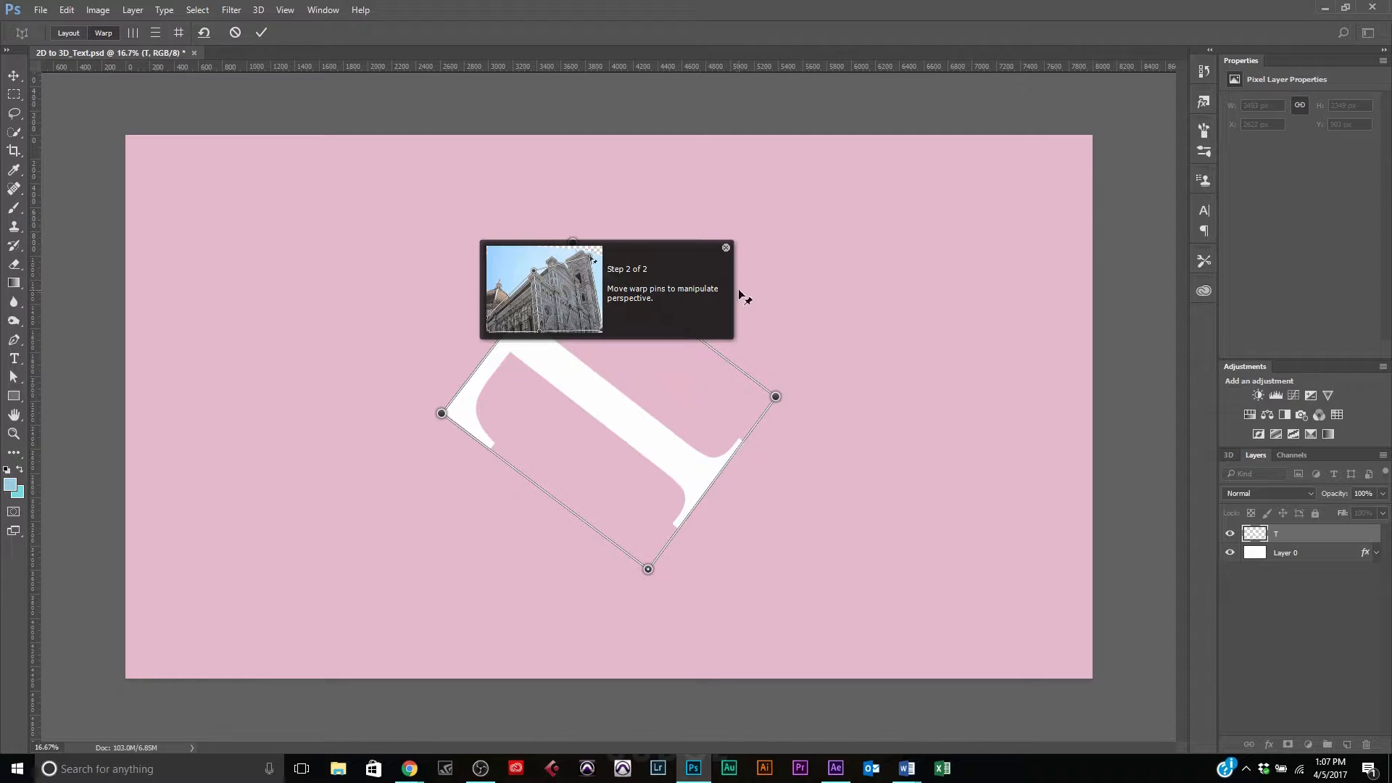
click(726, 248)
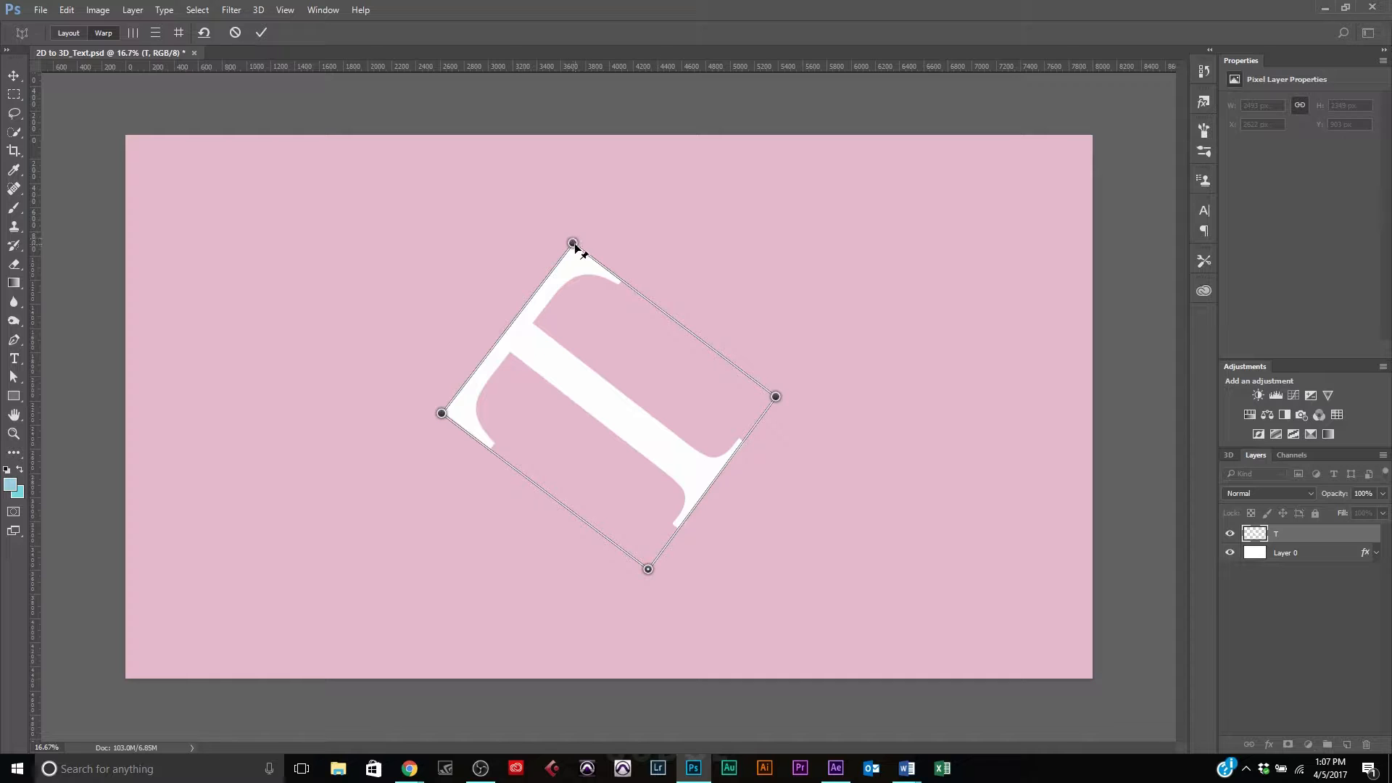
drag(573, 245, 606, 349)
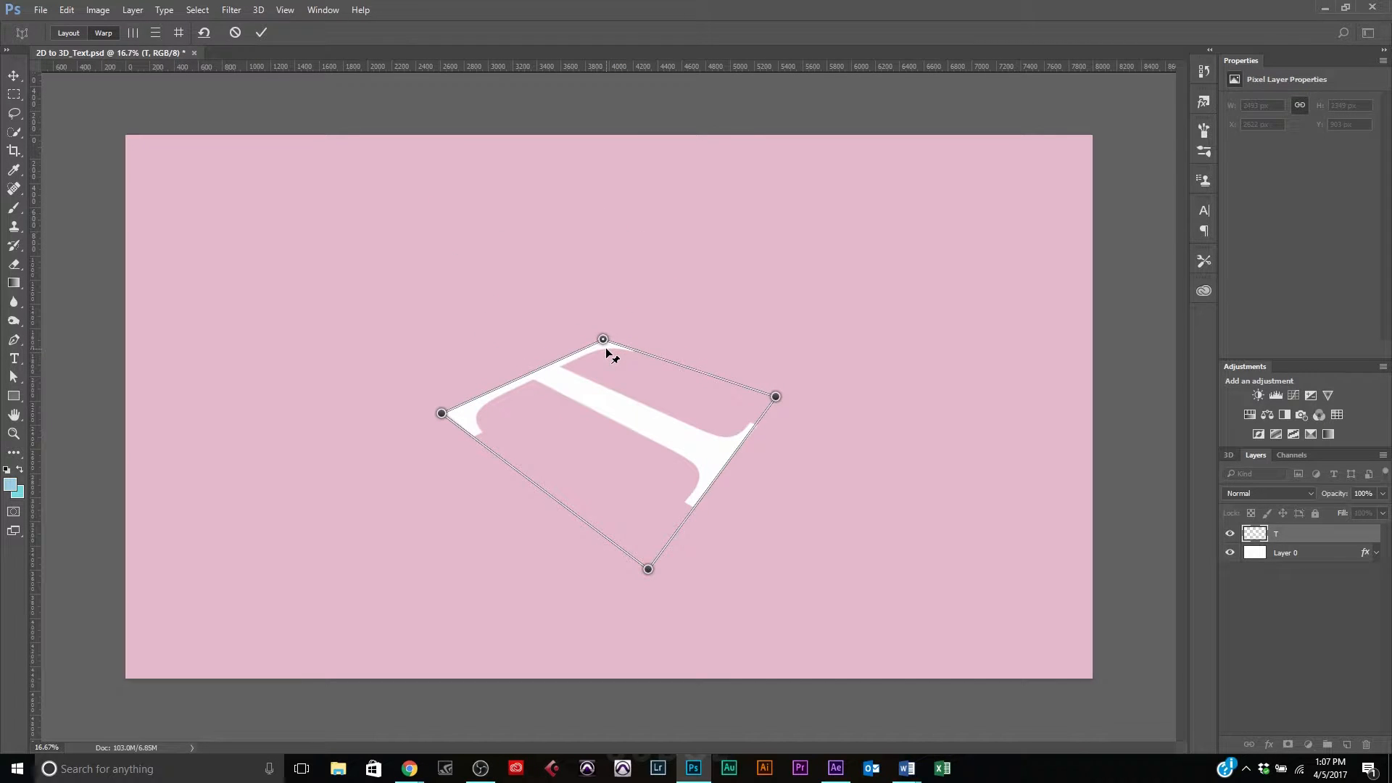
mouse_move(606, 344)
mouse_down()
mouse_move(612, 366)
mouse_move(588, 347)
mouse_move(643, 361)
mouse_move(508, 229)
mouse_move(666, 348)
mouse_move(434, 272)
mouse_move(662, 359)
mouse_move(605, 397)
mouse_move(574, 348)
mouse_move(603, 367)
mouse_move(592, 328)
mouse_move(590, 354)
mouse_move(580, 335)
mouse_move(611, 324)
mouse_move(588, 344)
mouse_up()
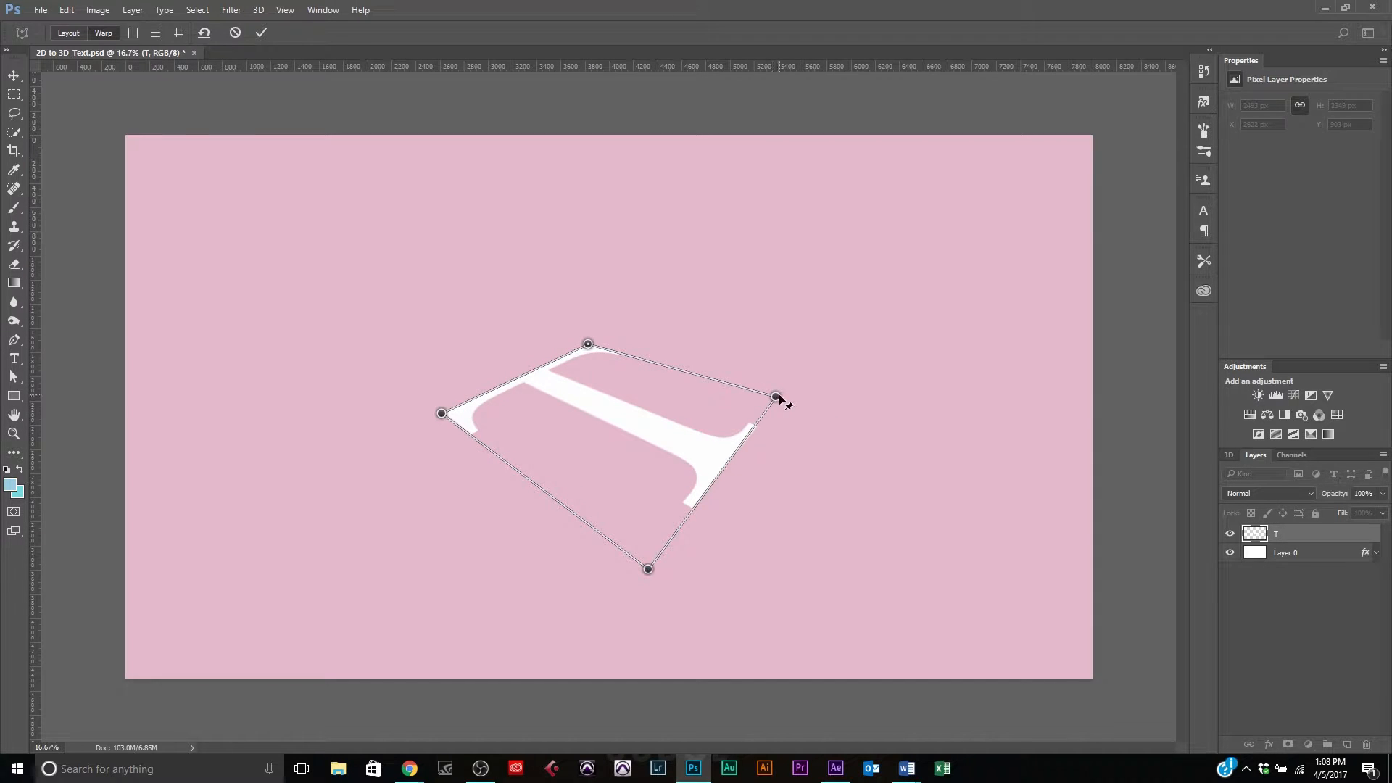
drag(780, 398, 752, 383)
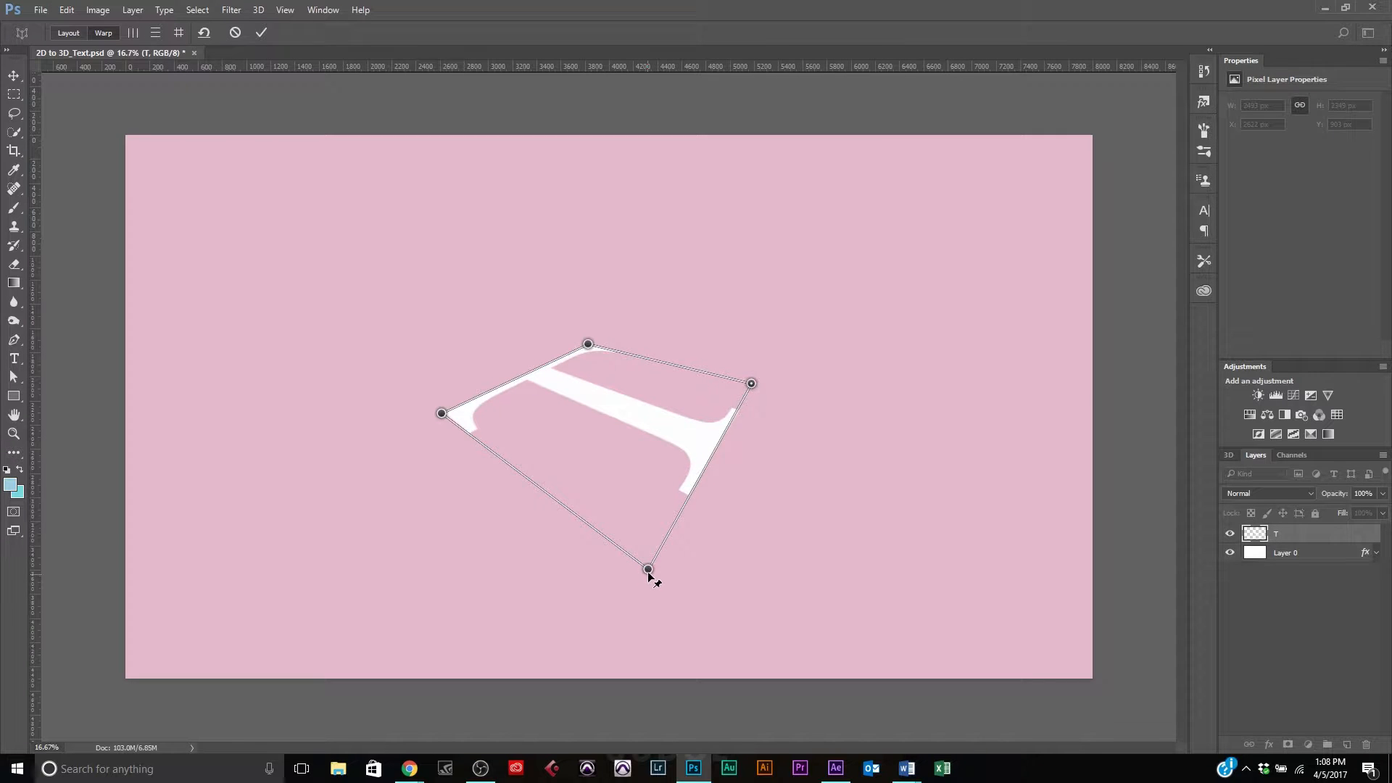
drag(647, 569, 636, 472)
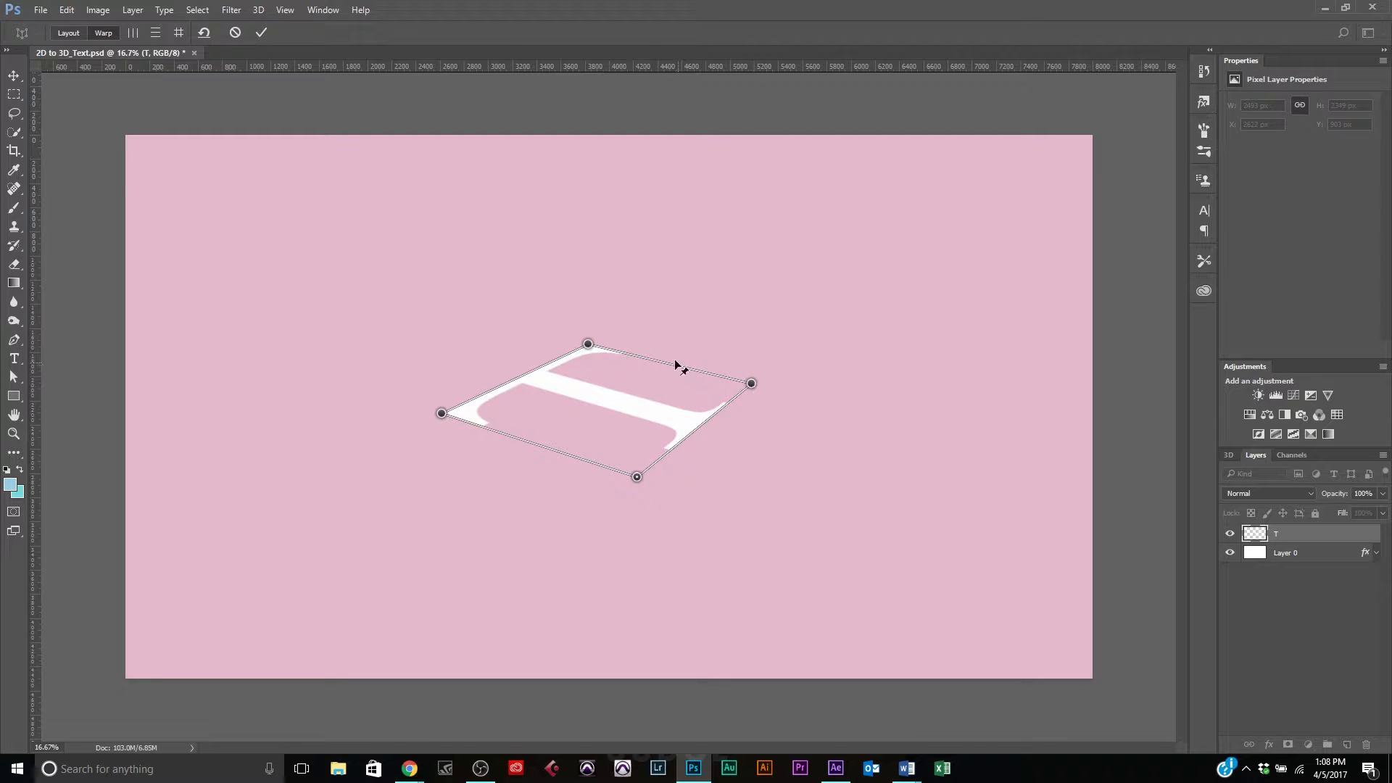
mouse_move(588, 344)
mouse_down()
mouse_move(563, 347)
mouse_move(578, 351)
mouse_up()
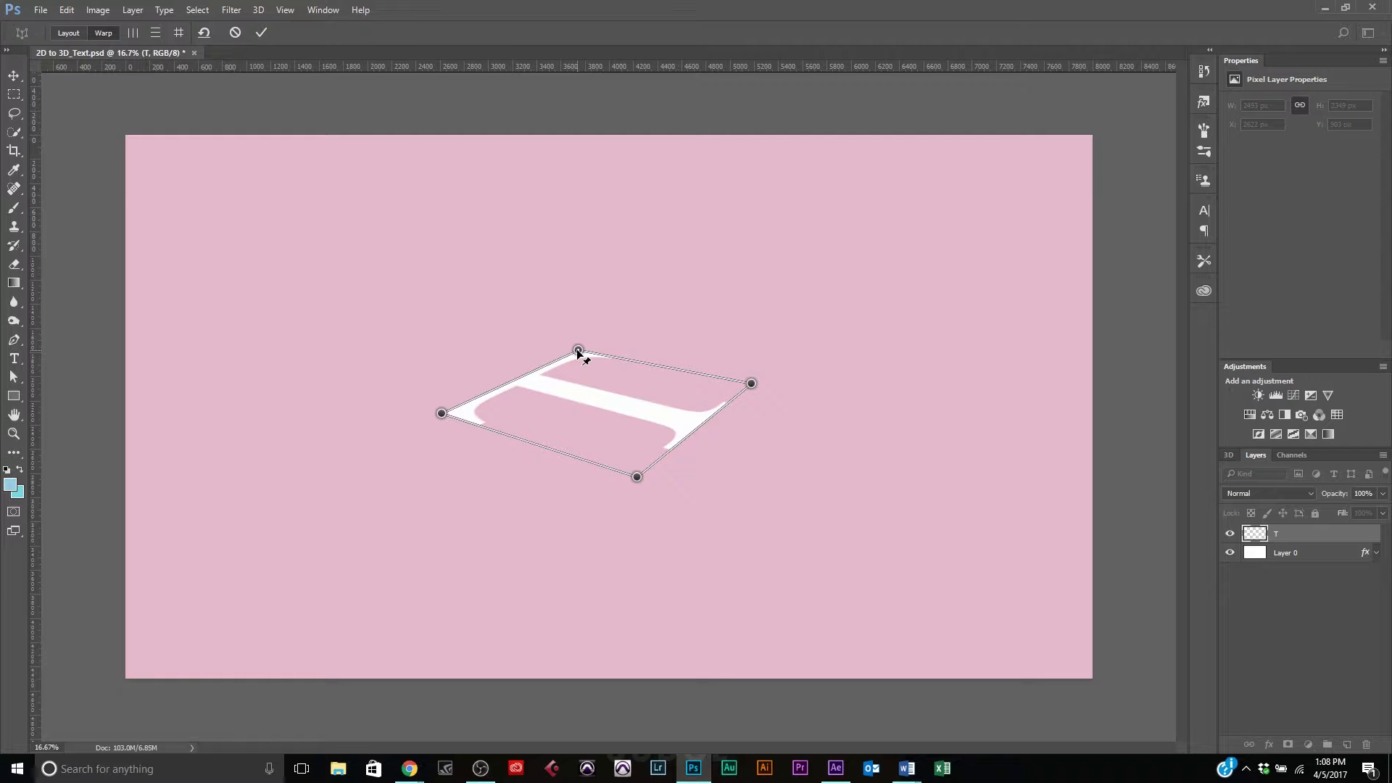
drag(752, 385, 752, 392)
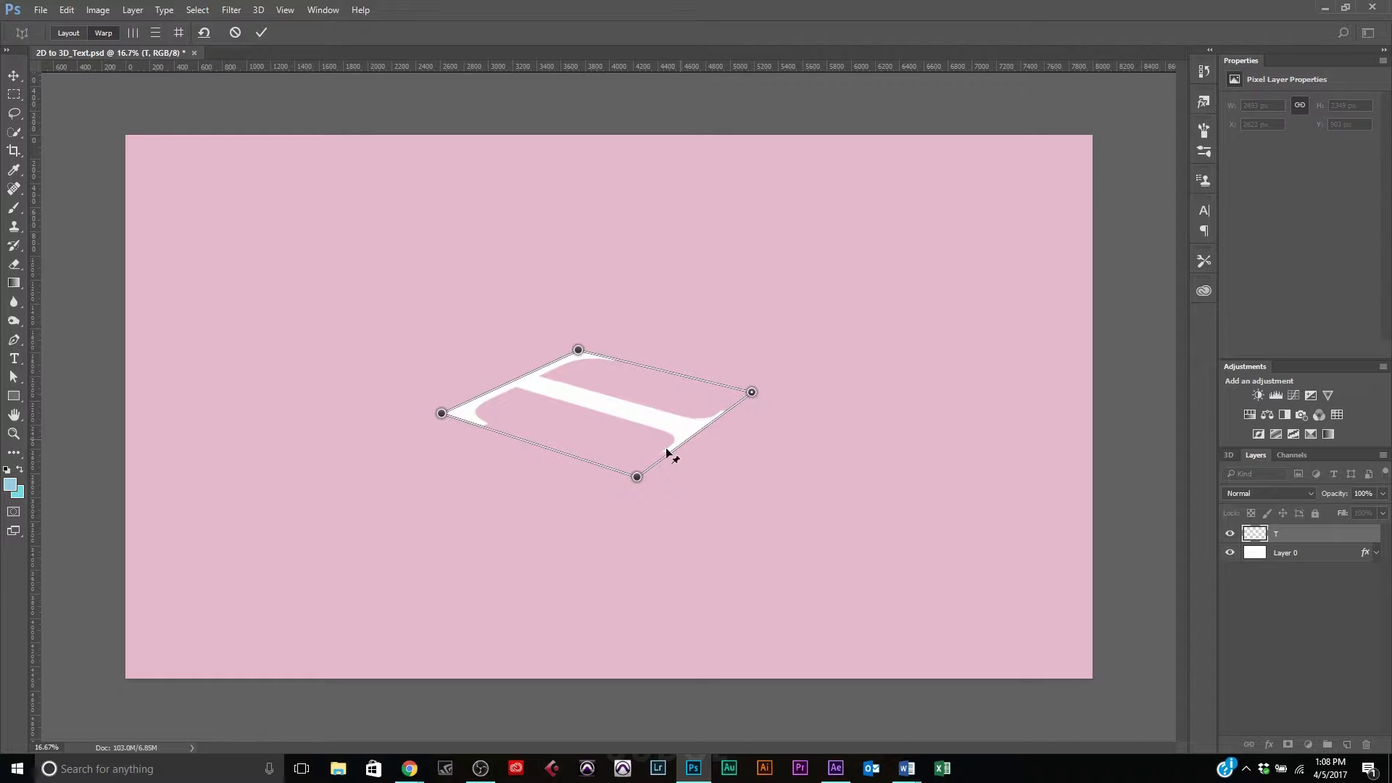
drag(635, 478, 624, 481)
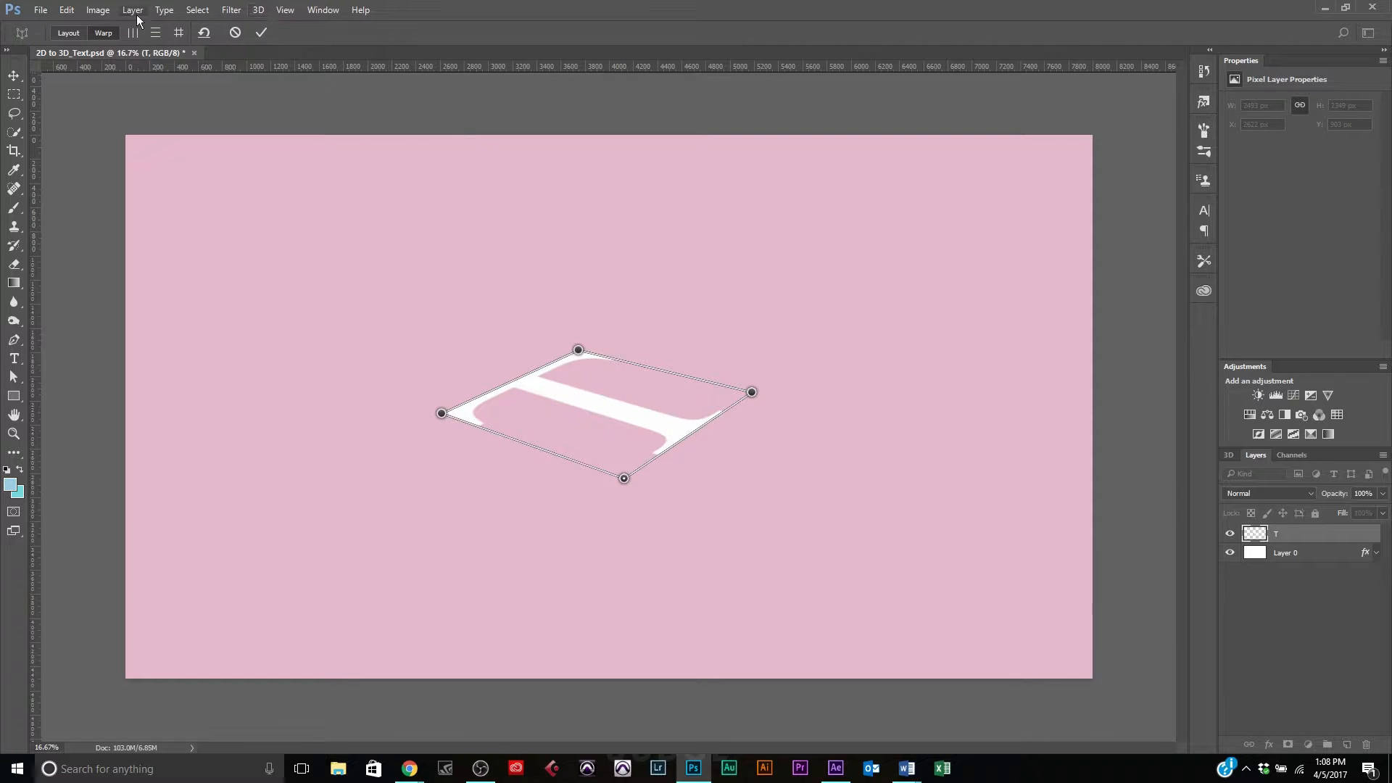
click(262, 33)
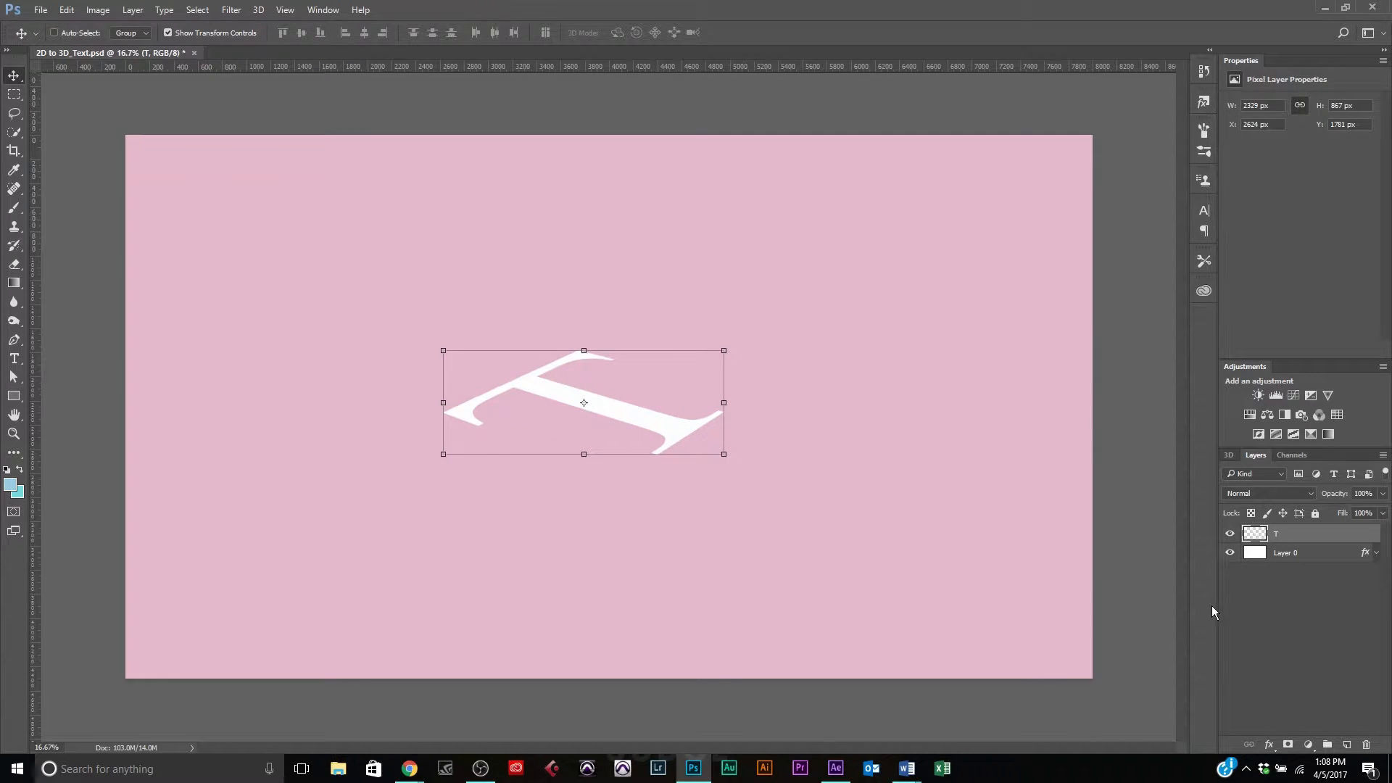
Duplicate the flattened T layer, placing the copy directly beneath the original in the layer stack
click(1259, 606)
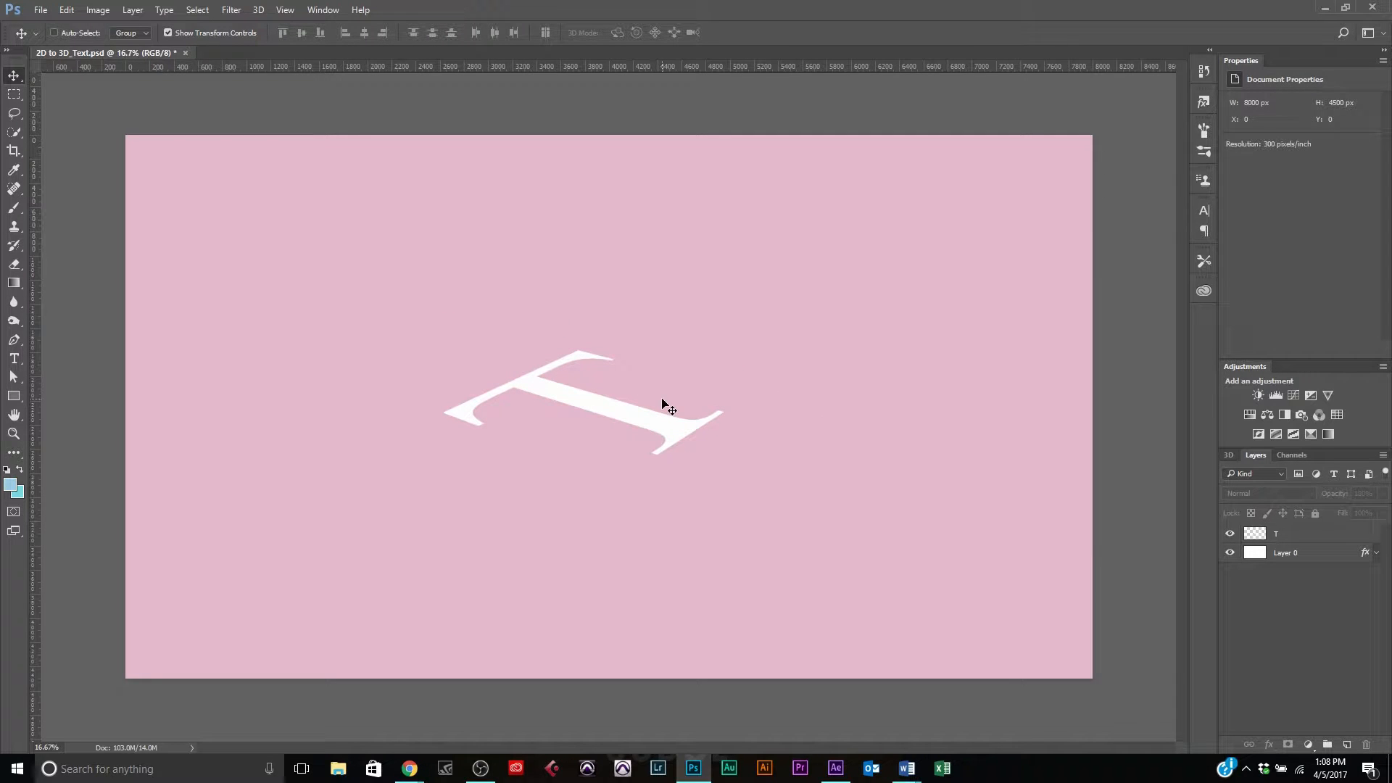
click(1321, 540)
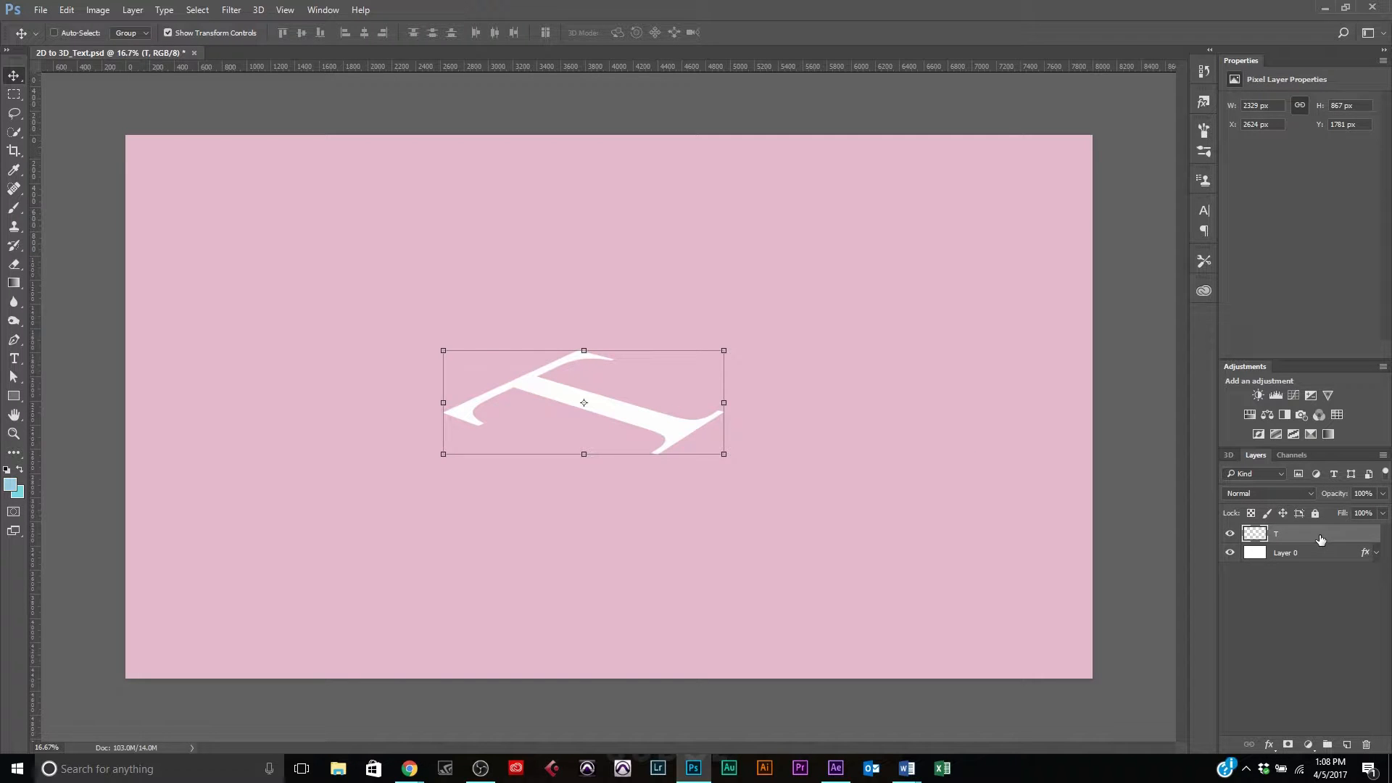
drag(1321, 541, 1314, 552)
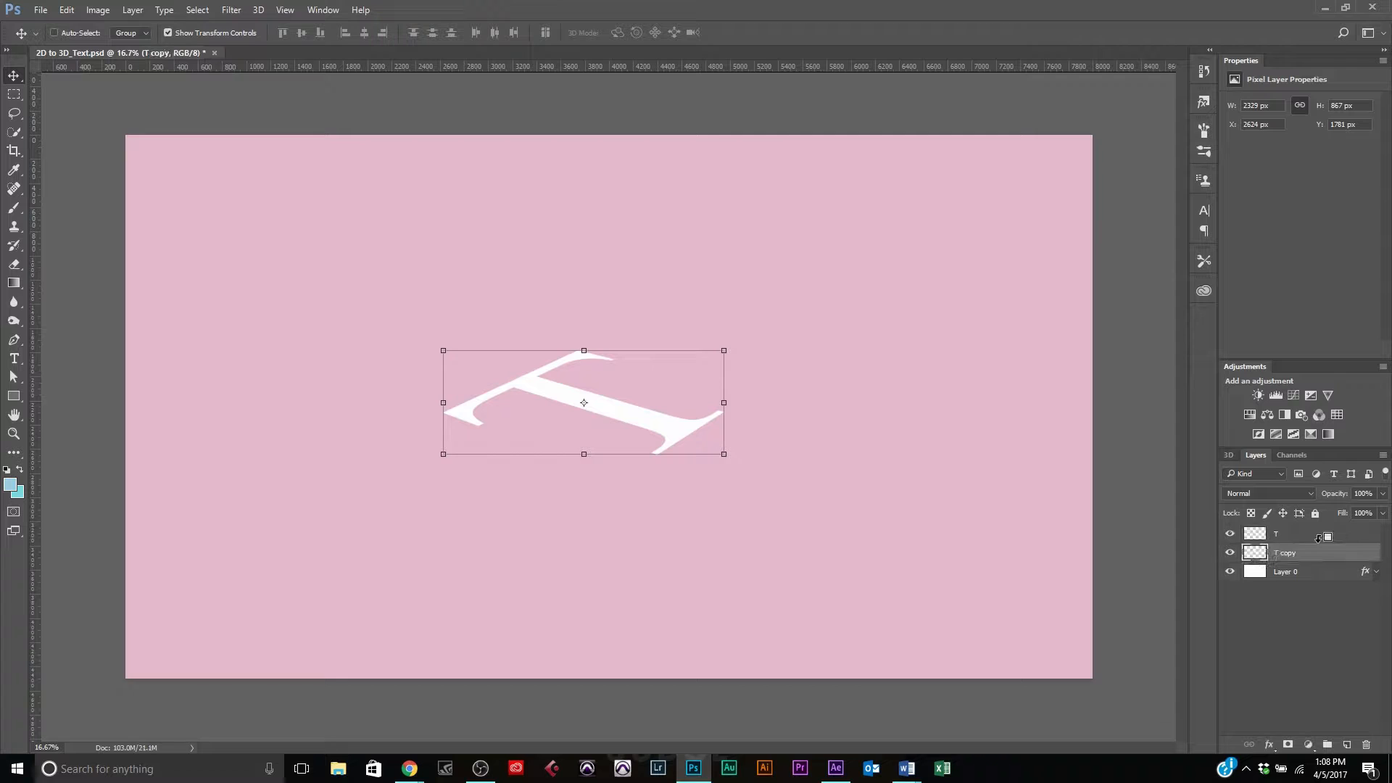
Label the pink backdrop layer violet and rename it Background
click(1303, 570)
right_click(1303, 570)
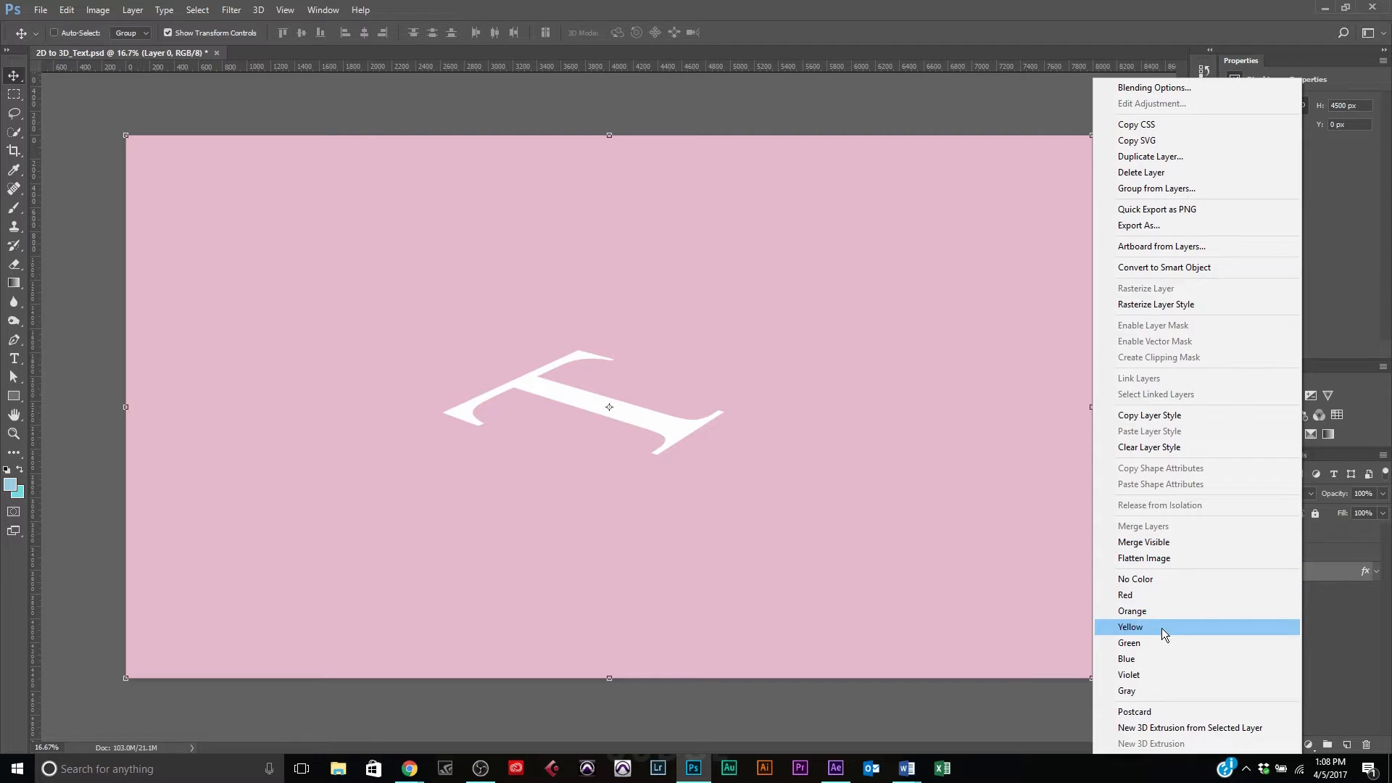
click(1156, 671)
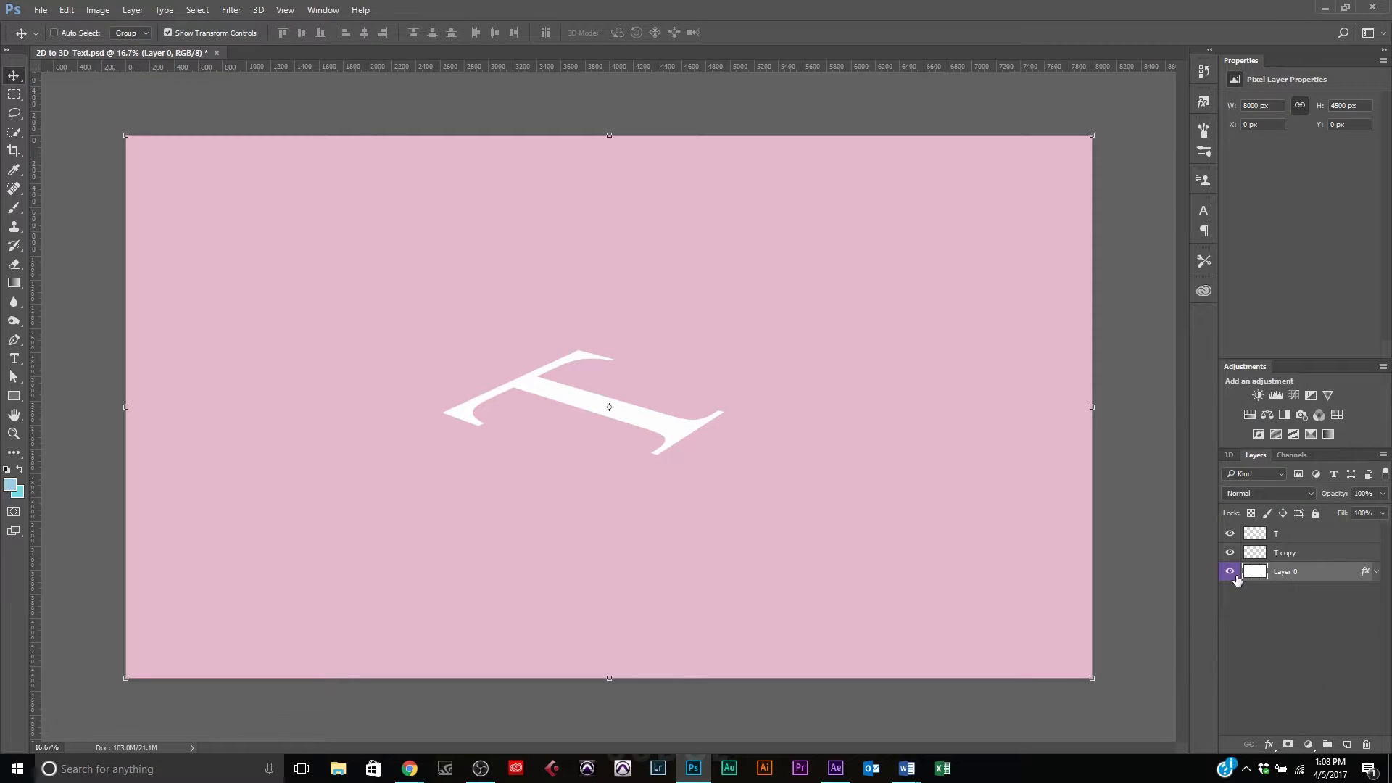
click(1375, 573)
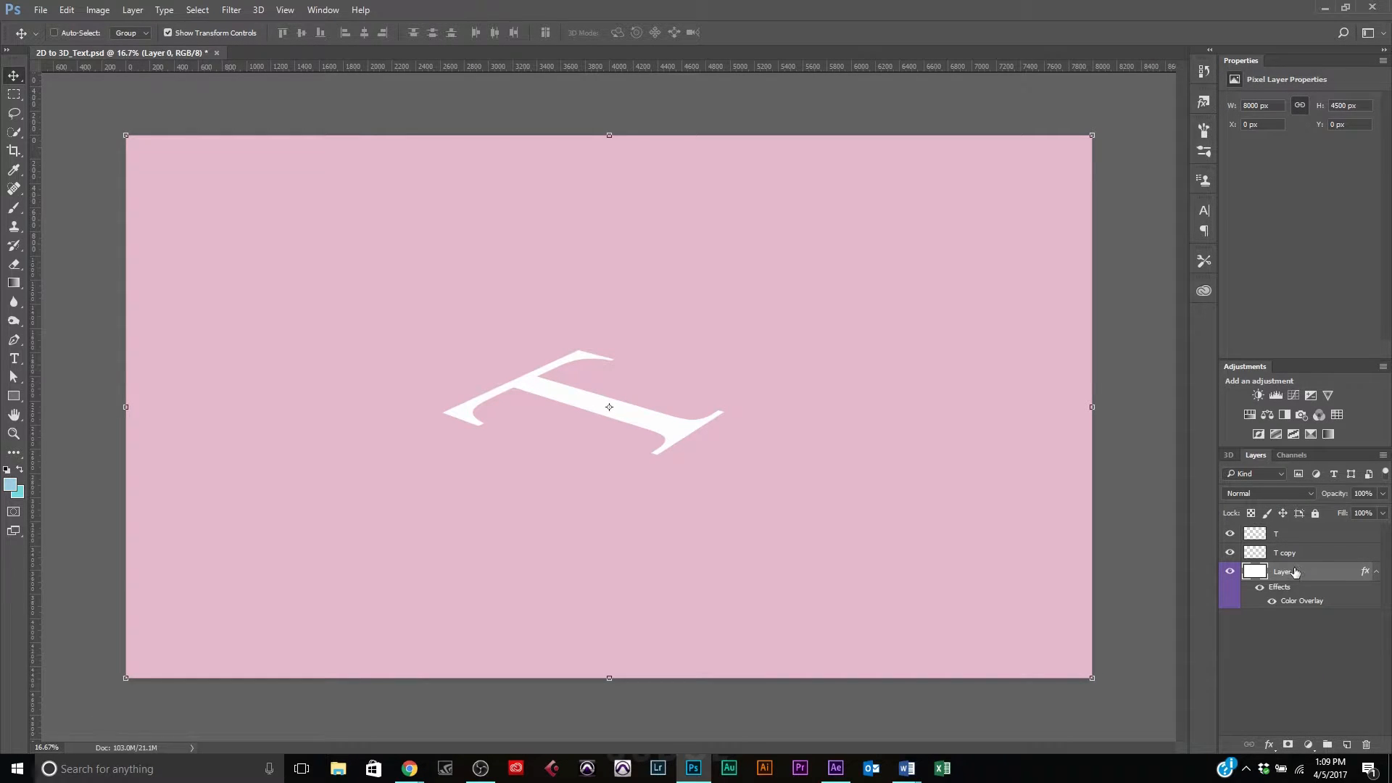
double_click(1296, 572)
text(Background)
key(Return)
click(1377, 573)
Move the original T straight down by about 470 px, leaving its copy in place above it on the canvas
click(1317, 551)
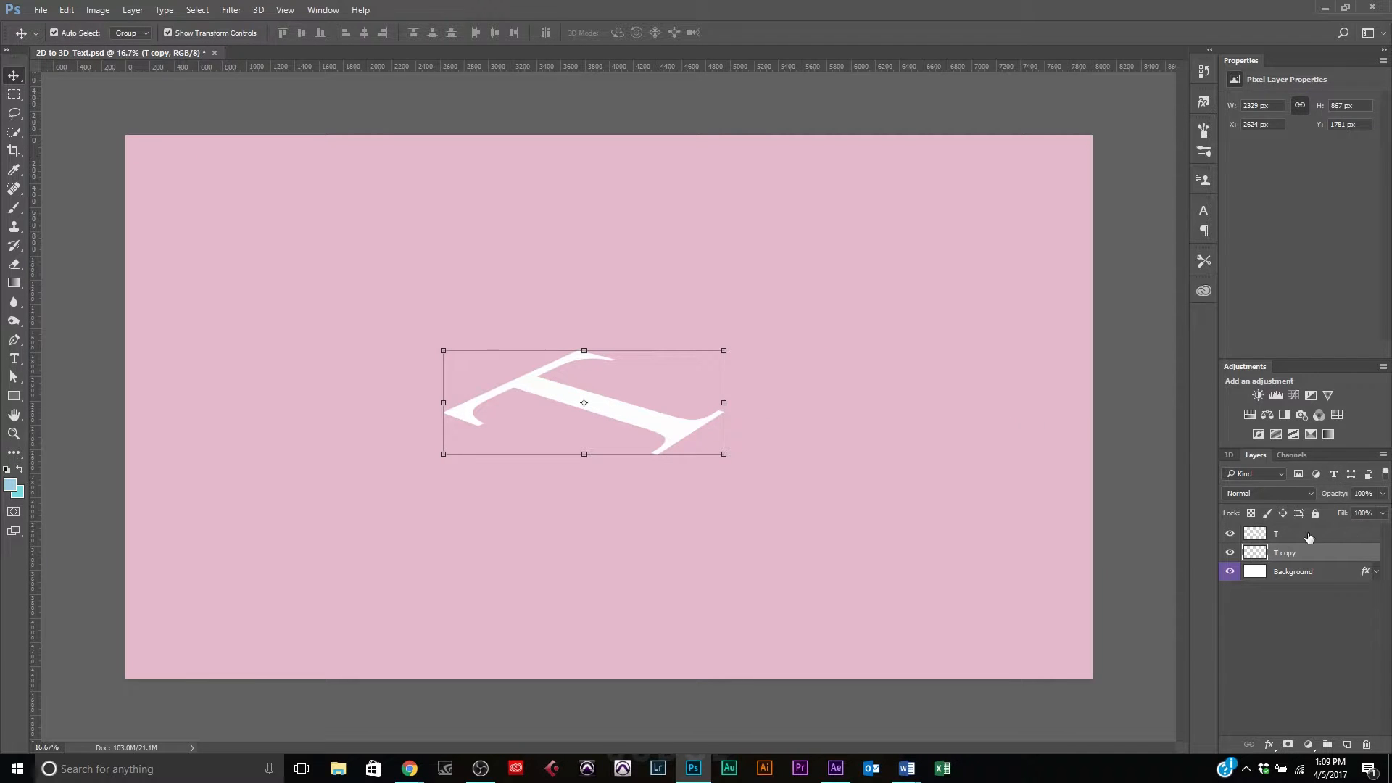
click(632, 420)
drag(632, 420, 635, 480)
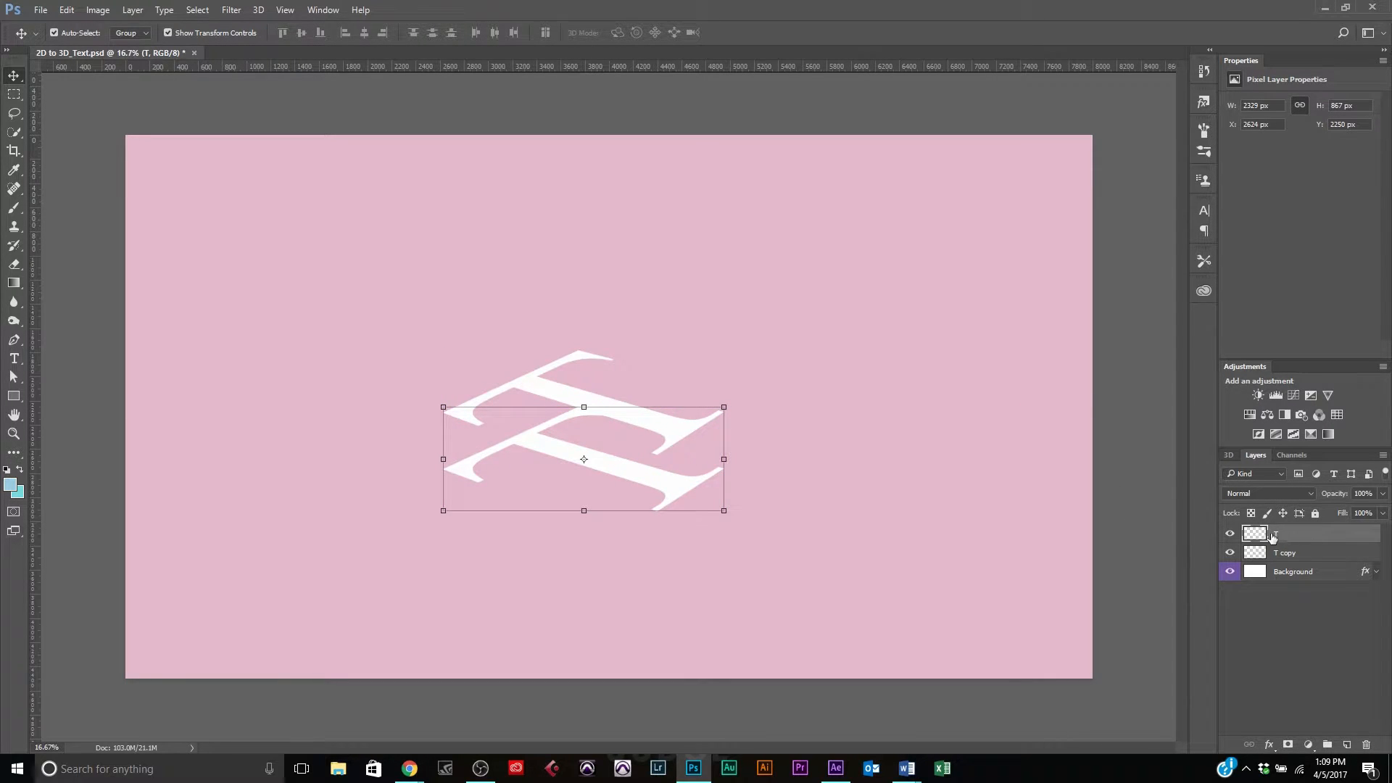
Undo the original T's move and, with Auto-Select off, shift the T copy layer straight down by 180 px instead
key(ctrl+z)
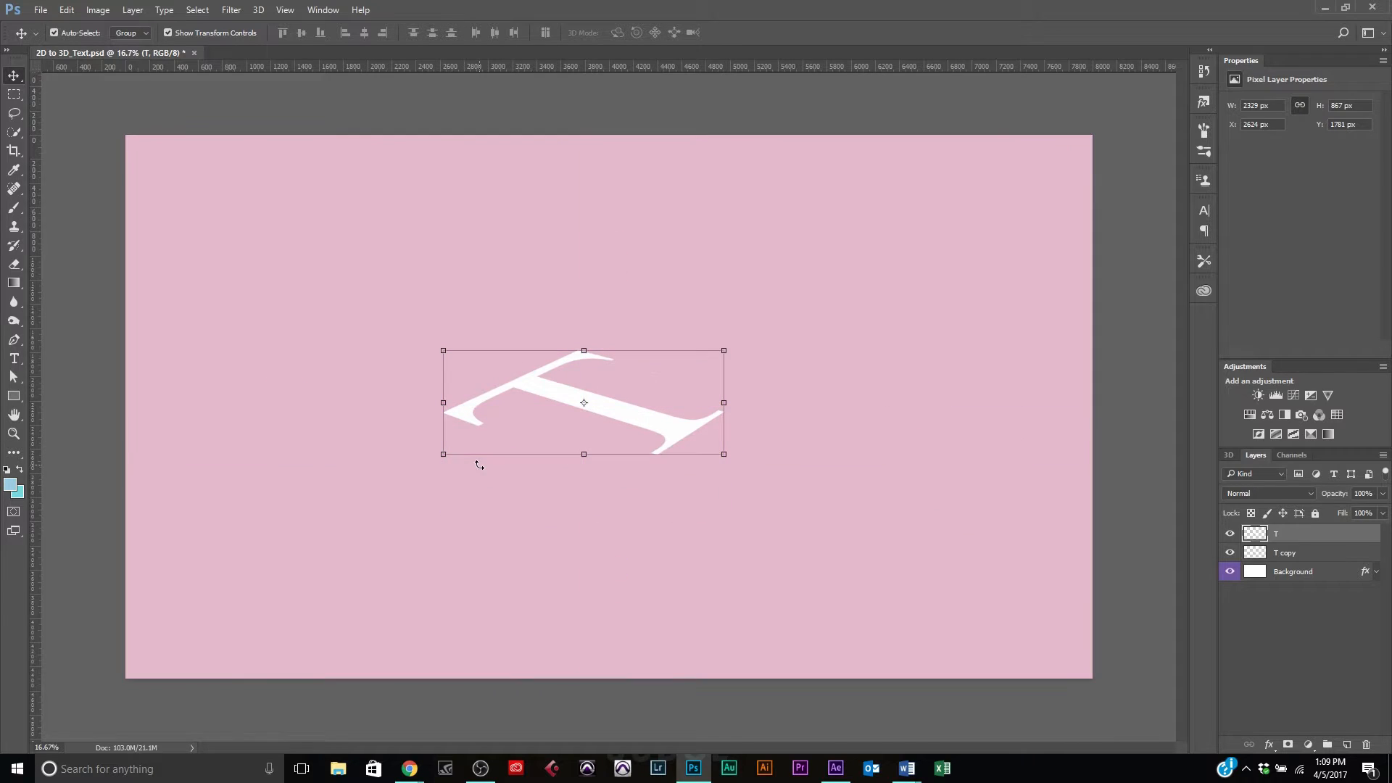
click(54, 33)
click(1319, 551)
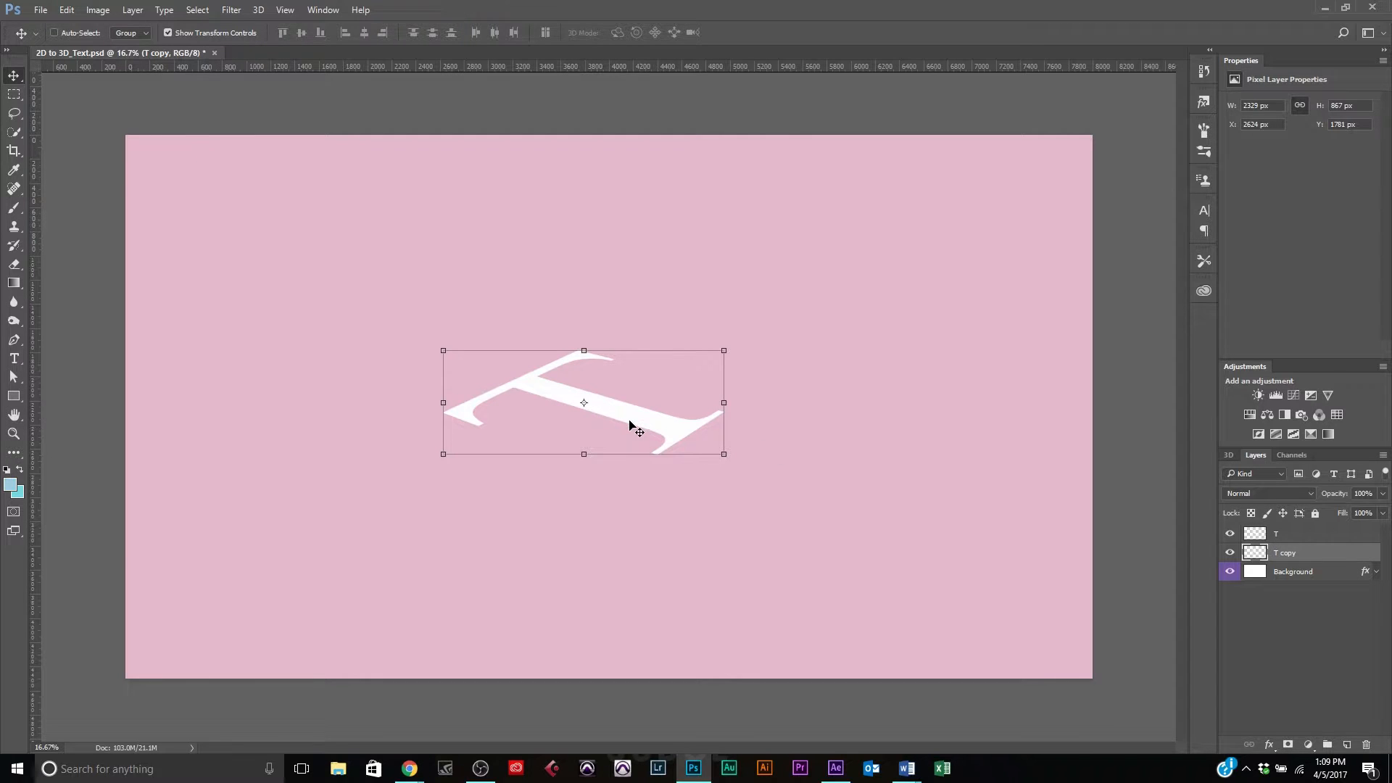
drag(628, 412, 582, 437)
Apply a Color Overlay to the T copy layer in light grey #e7e5e6 with Normal blend mode and 100% opacity
key(ctrl+plus)
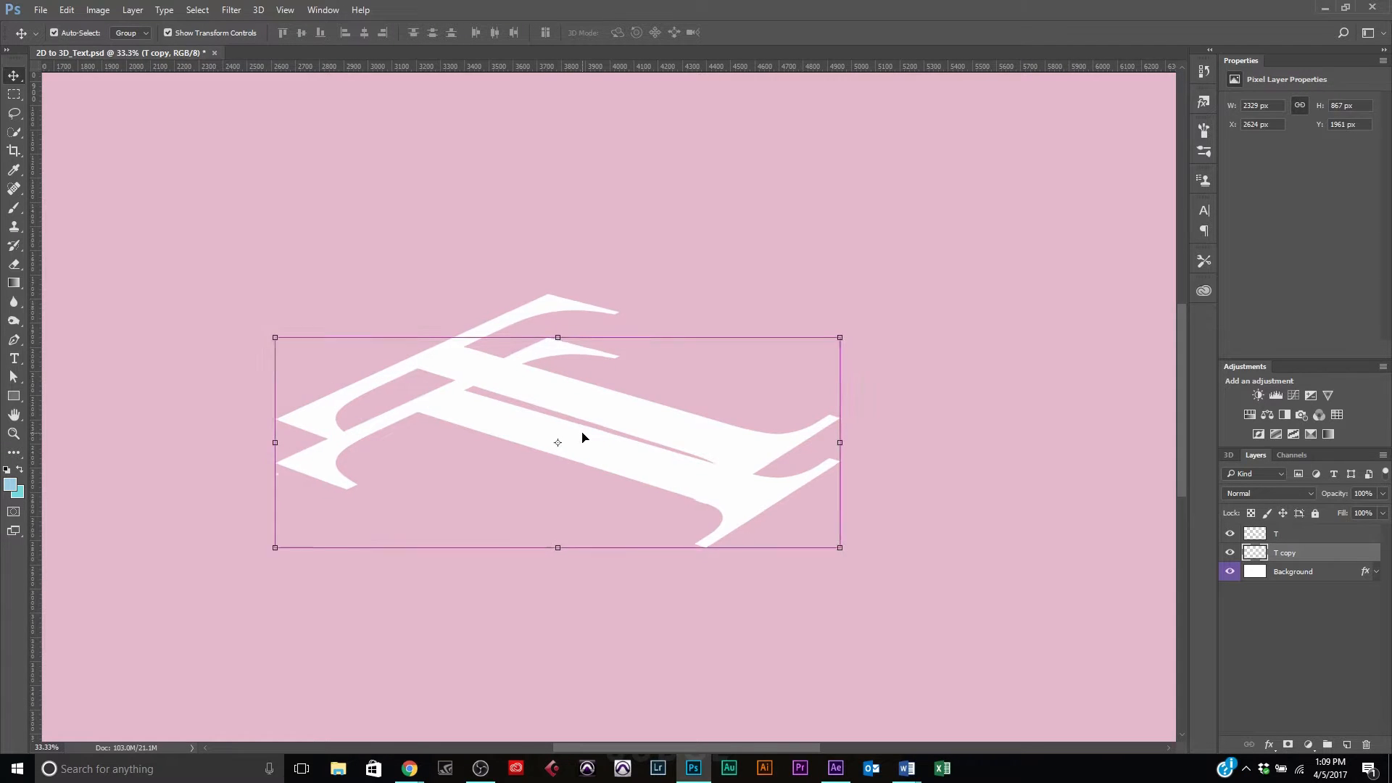
key(ctrl+plus)
key(ctrl+minus)
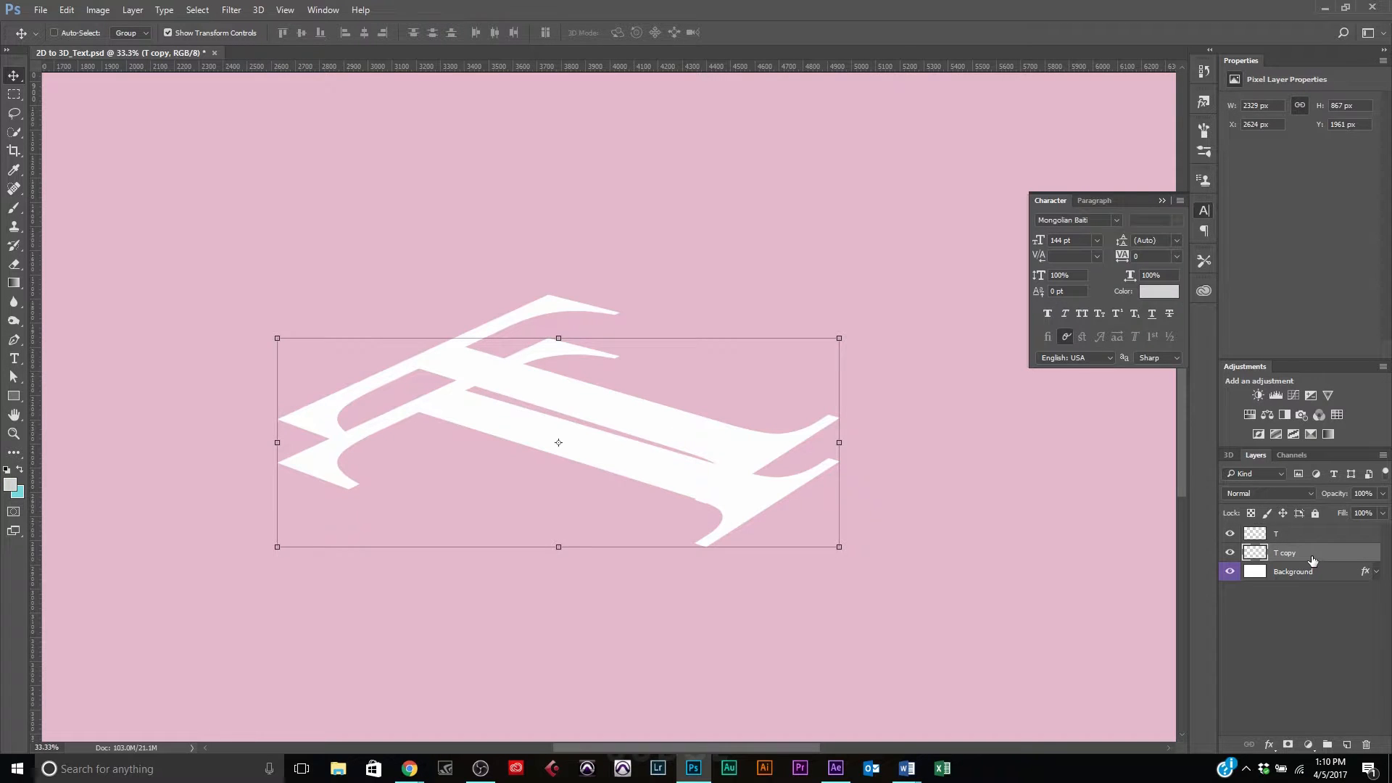
double_click(1313, 560)
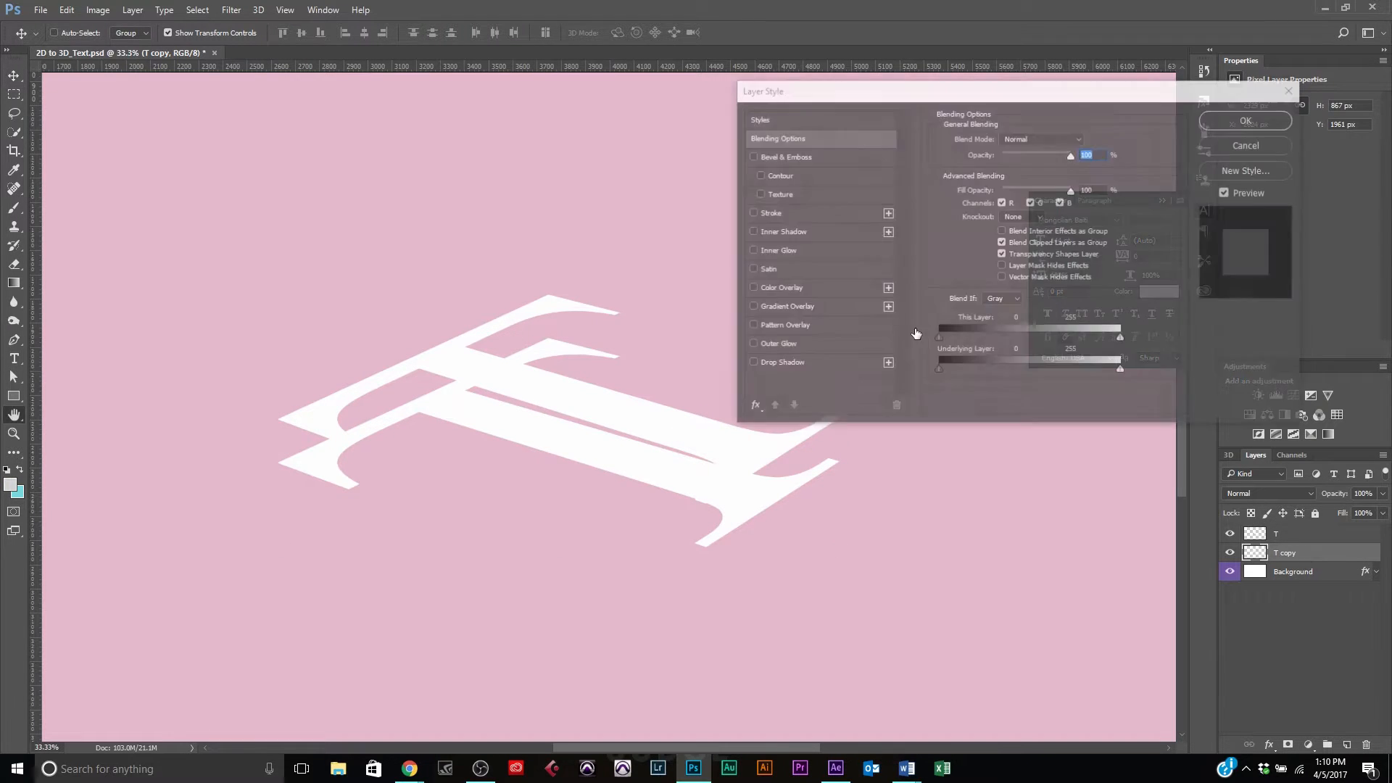
click(802, 289)
click(1087, 140)
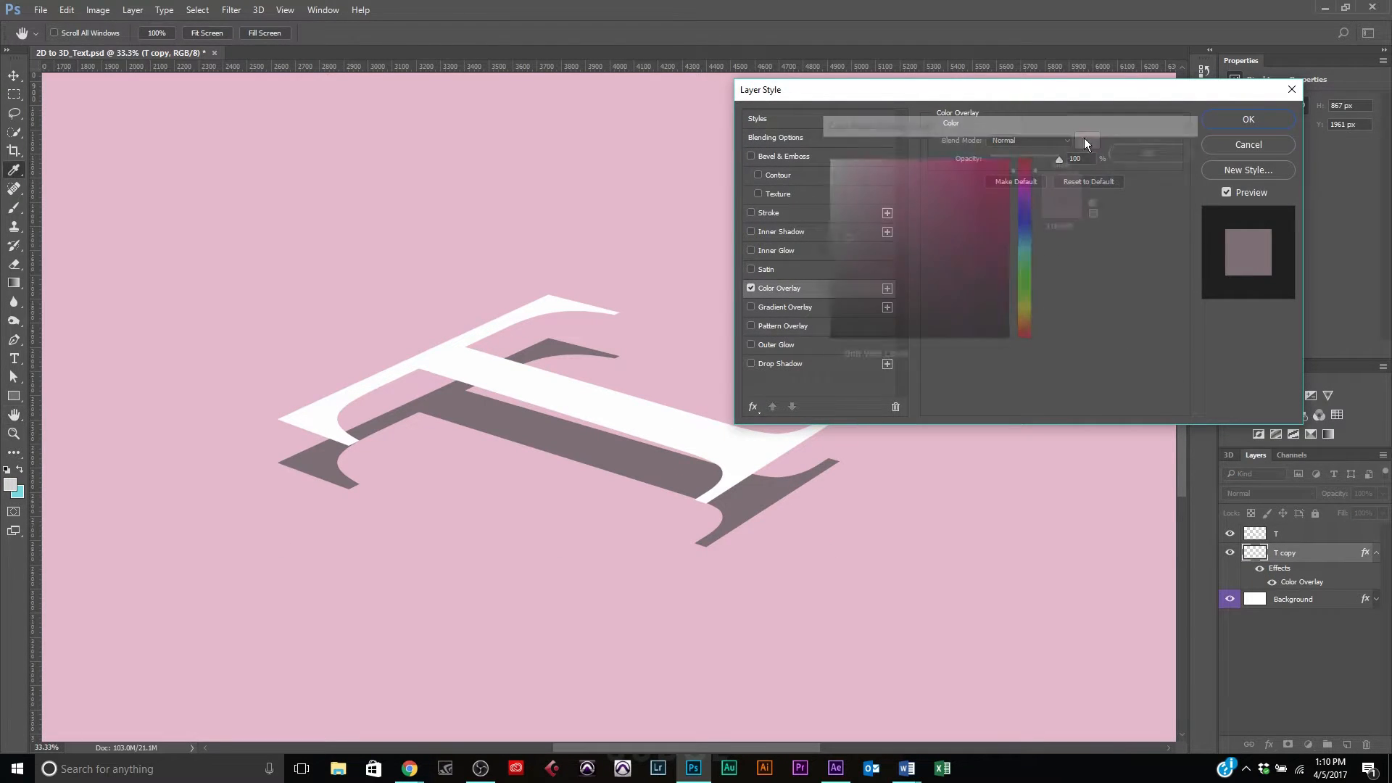
drag(836, 238, 827, 174)
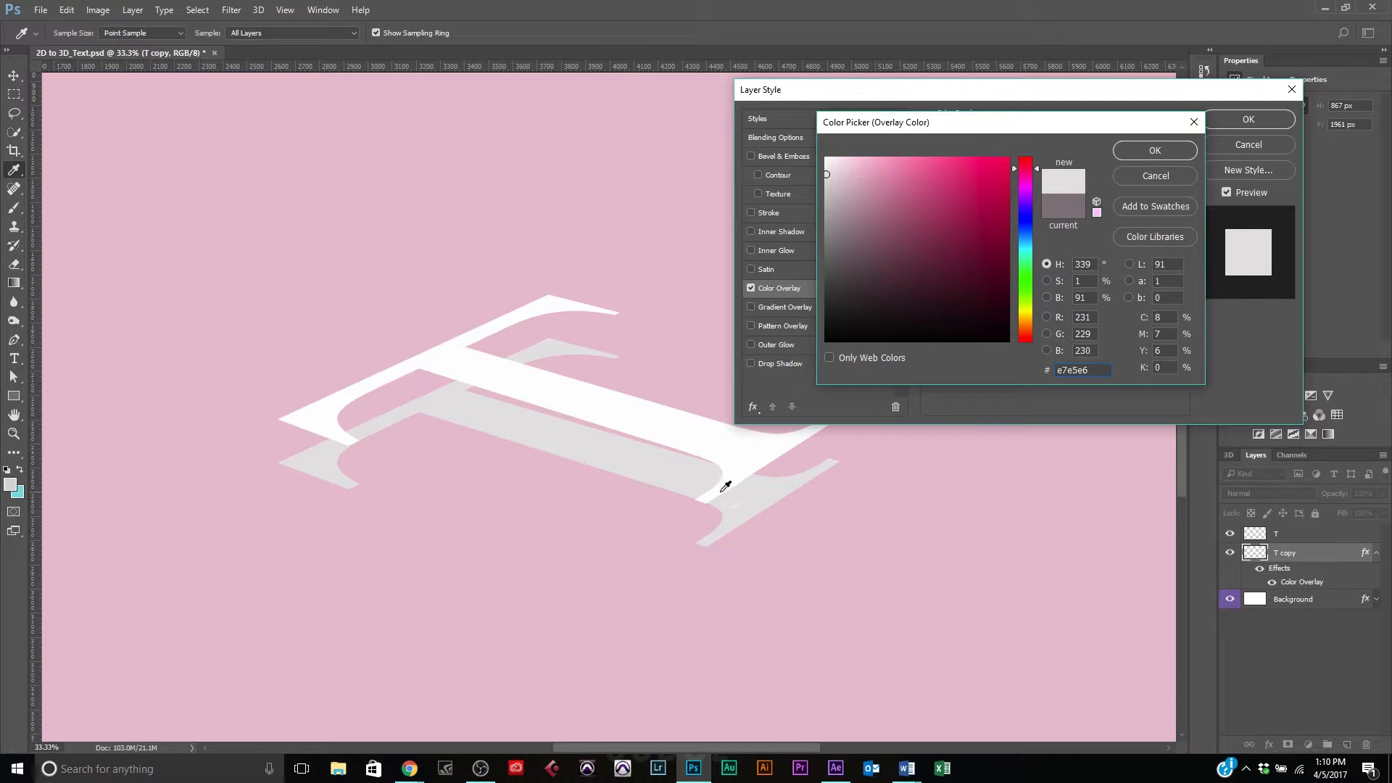
click(1179, 154)
click(1256, 124)
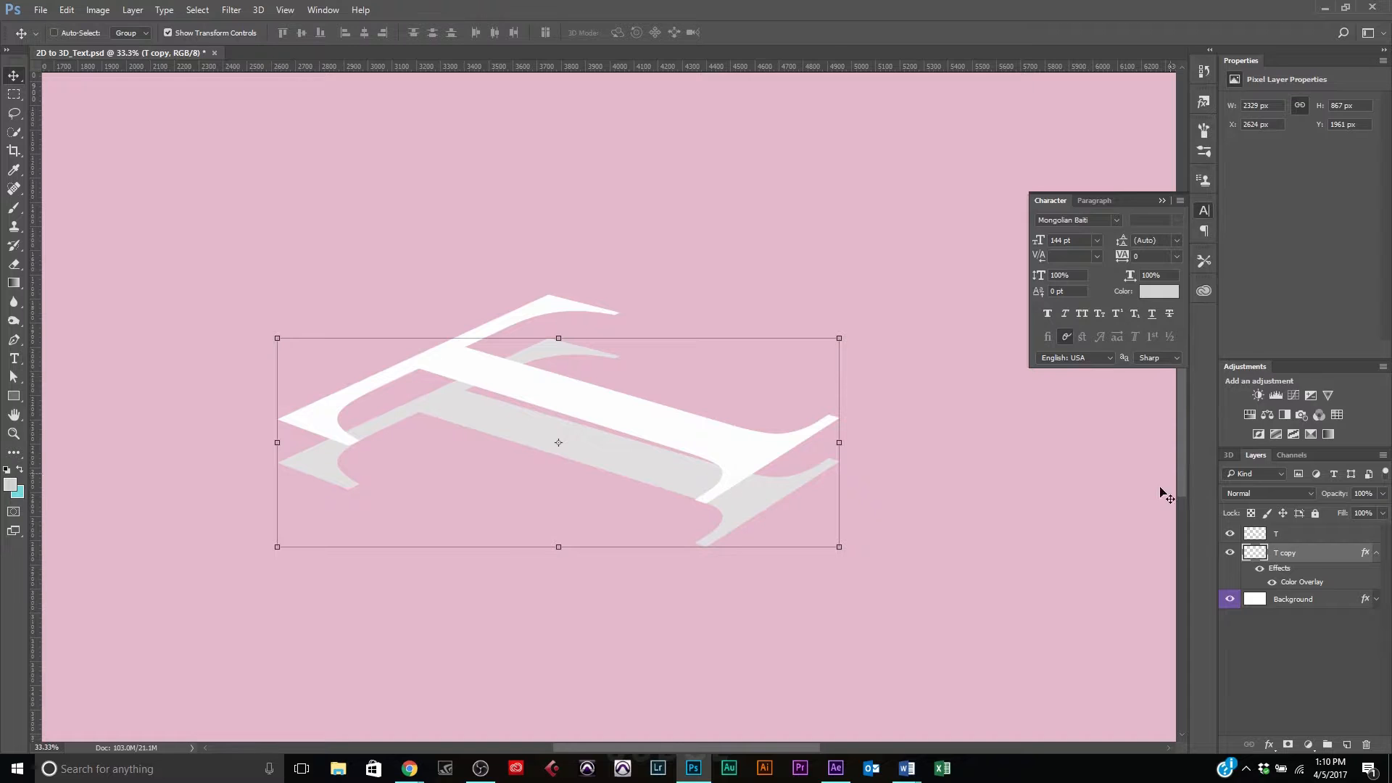
Collapse the T copy layer's effects list and add a new empty layer directly above T copy
scroll(608, 457, up, 1)
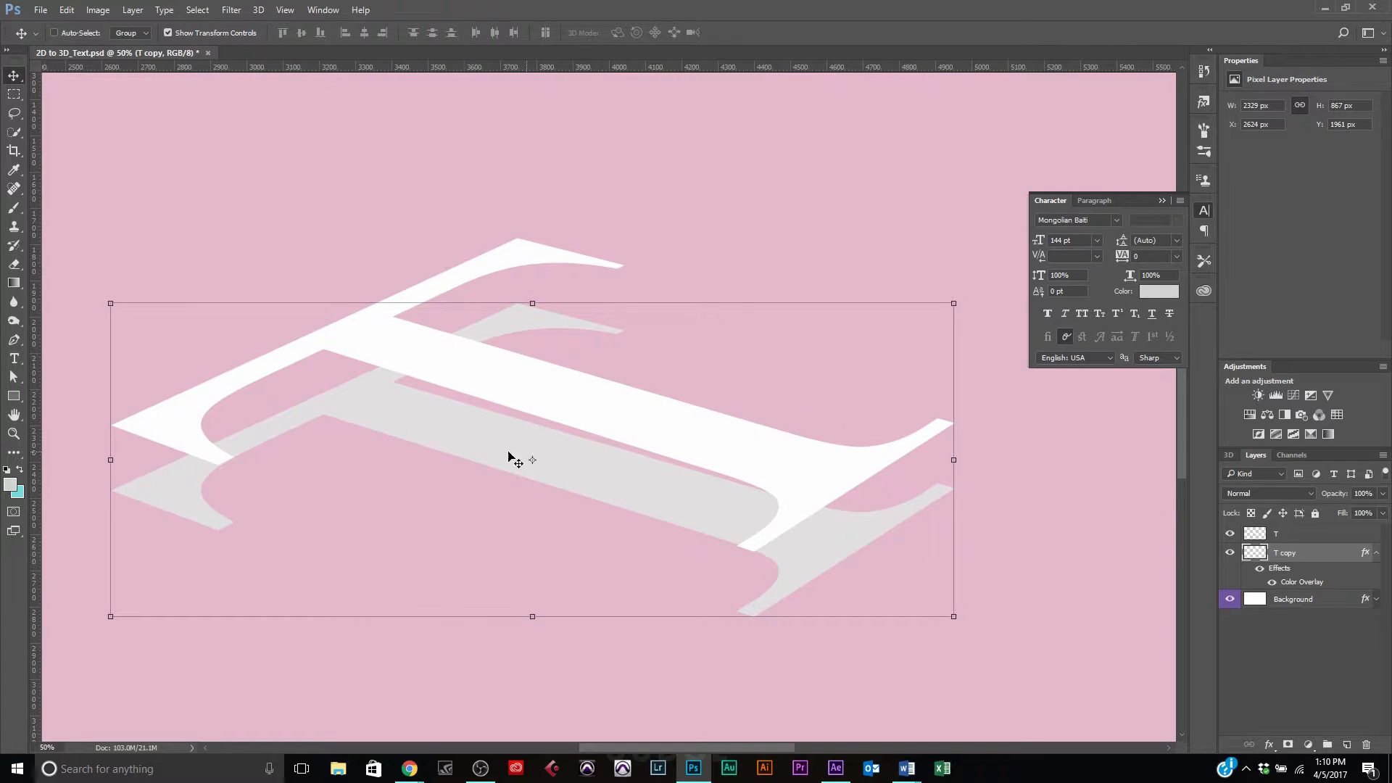
key(space)
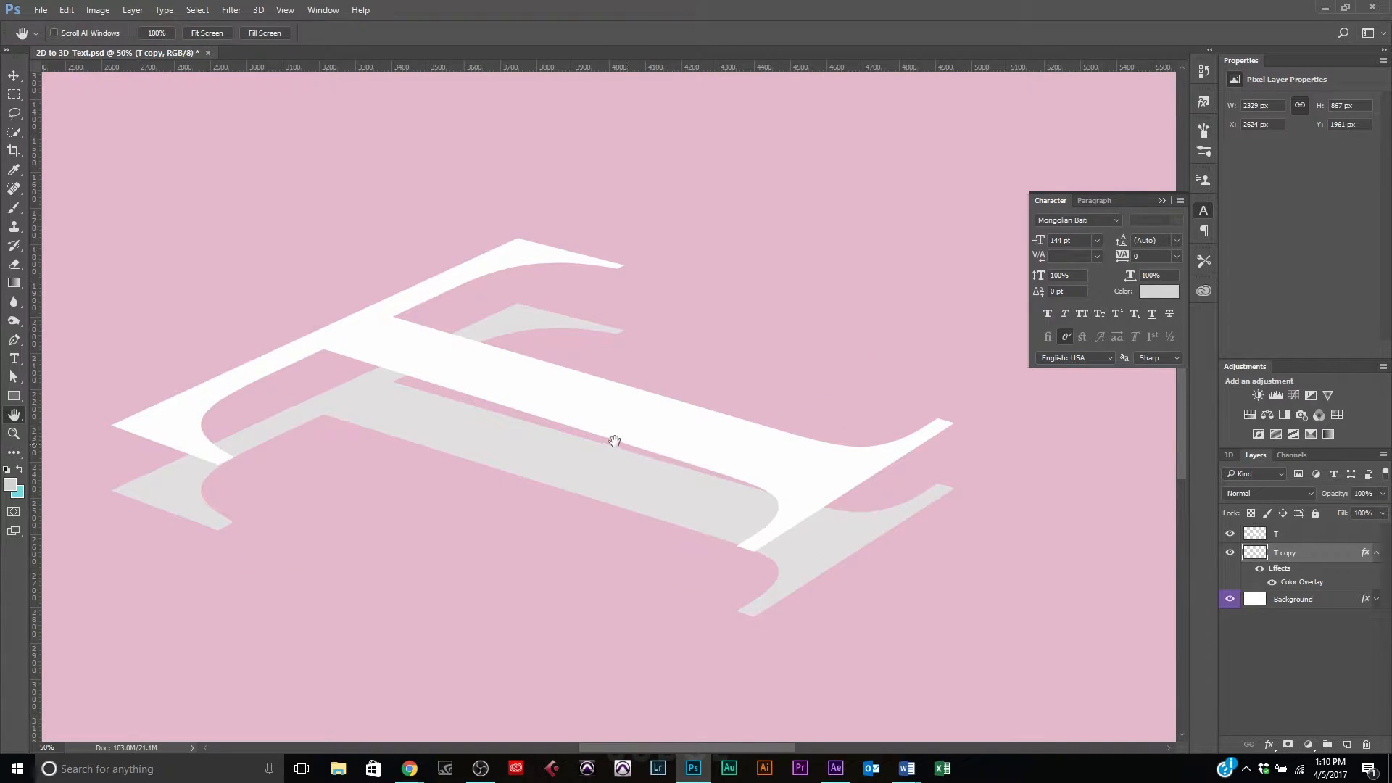
drag(615, 441, 752, 414)
drag(644, 410, 616, 427)
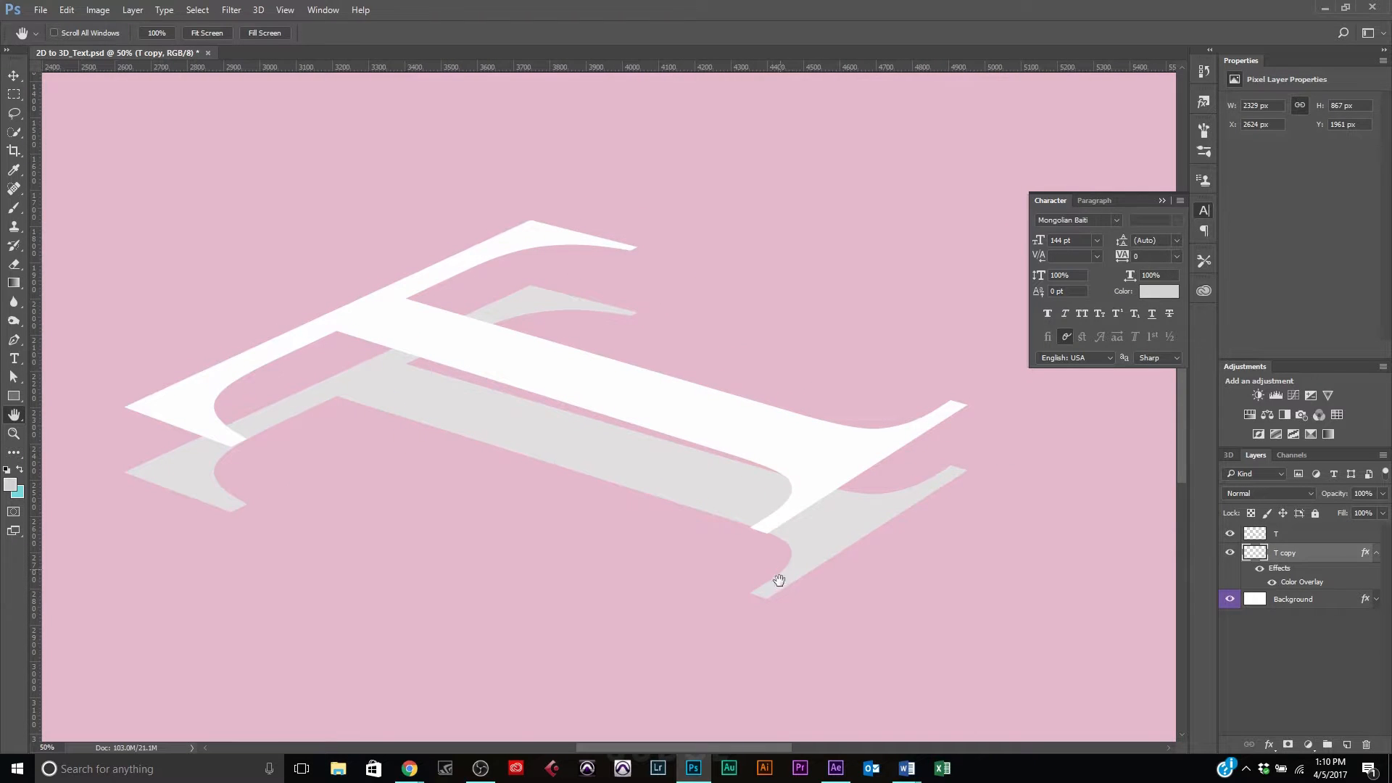
click(14, 77)
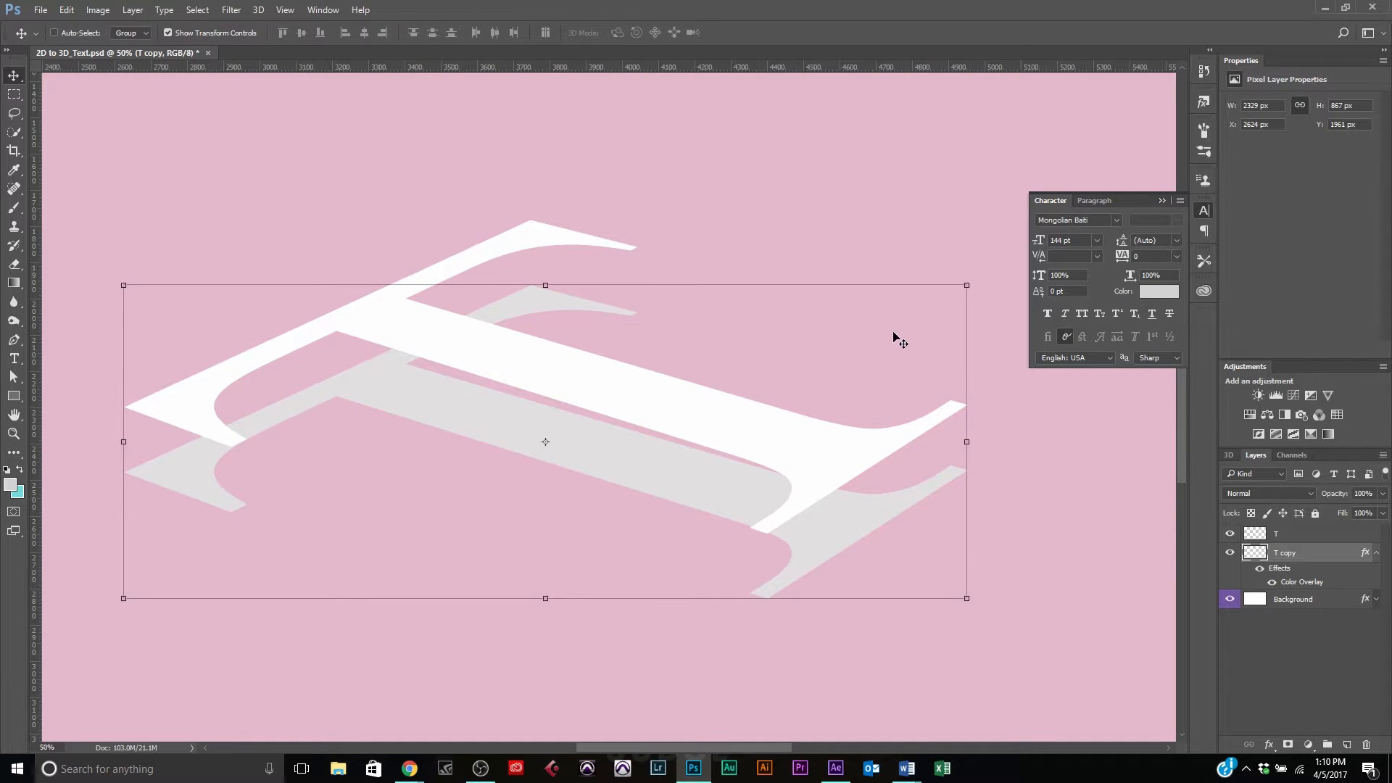
click(1375, 557)
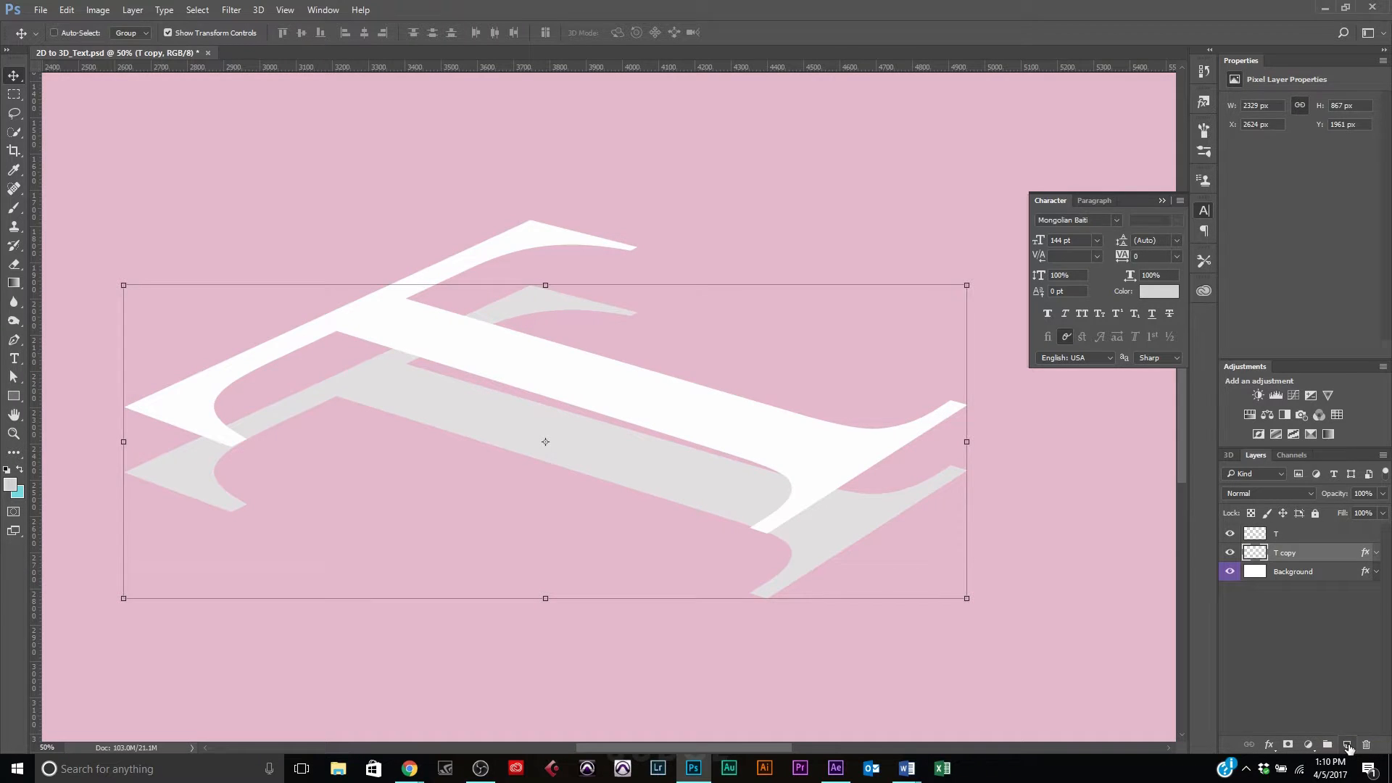
click(1347, 745)
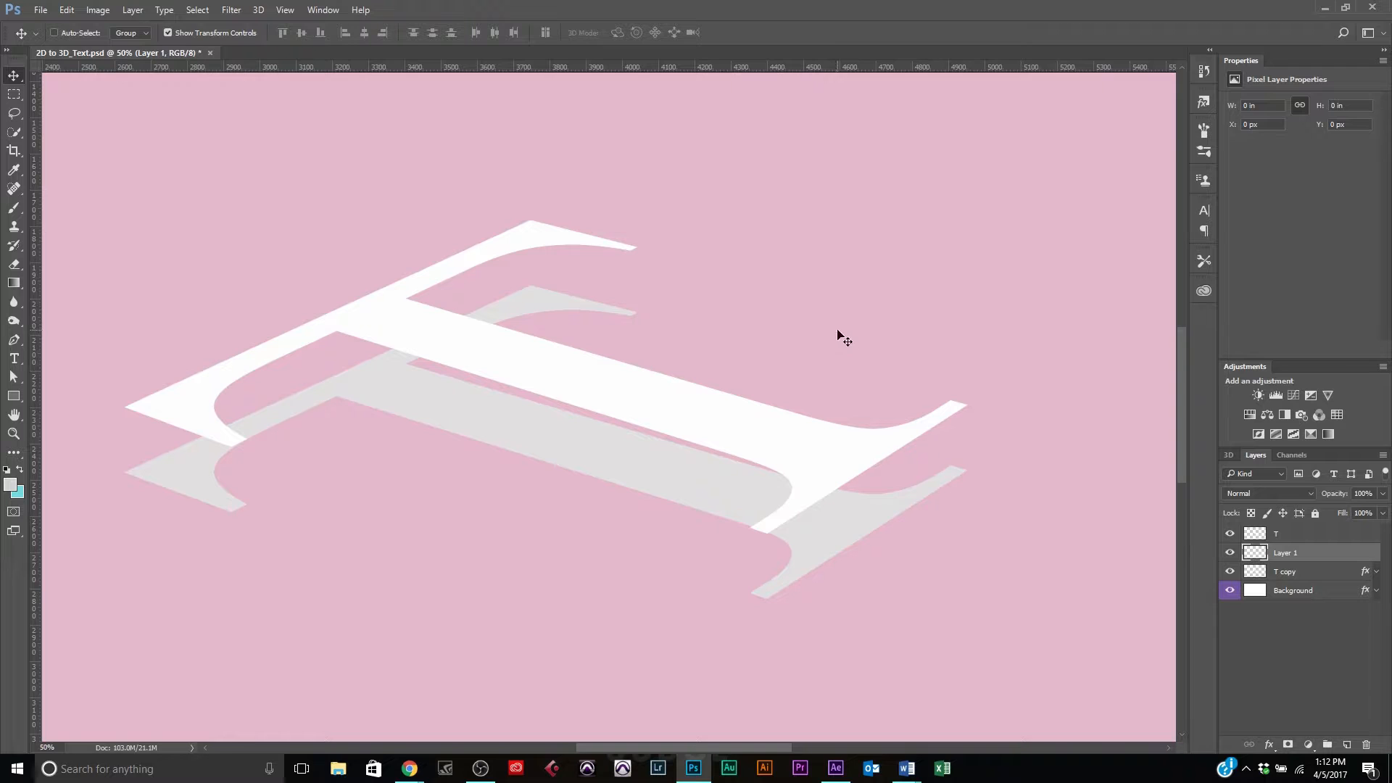
With the Pen tool, trace a closed four-point path around the side face joining the near serif's straight end on T and T copy
key(p)
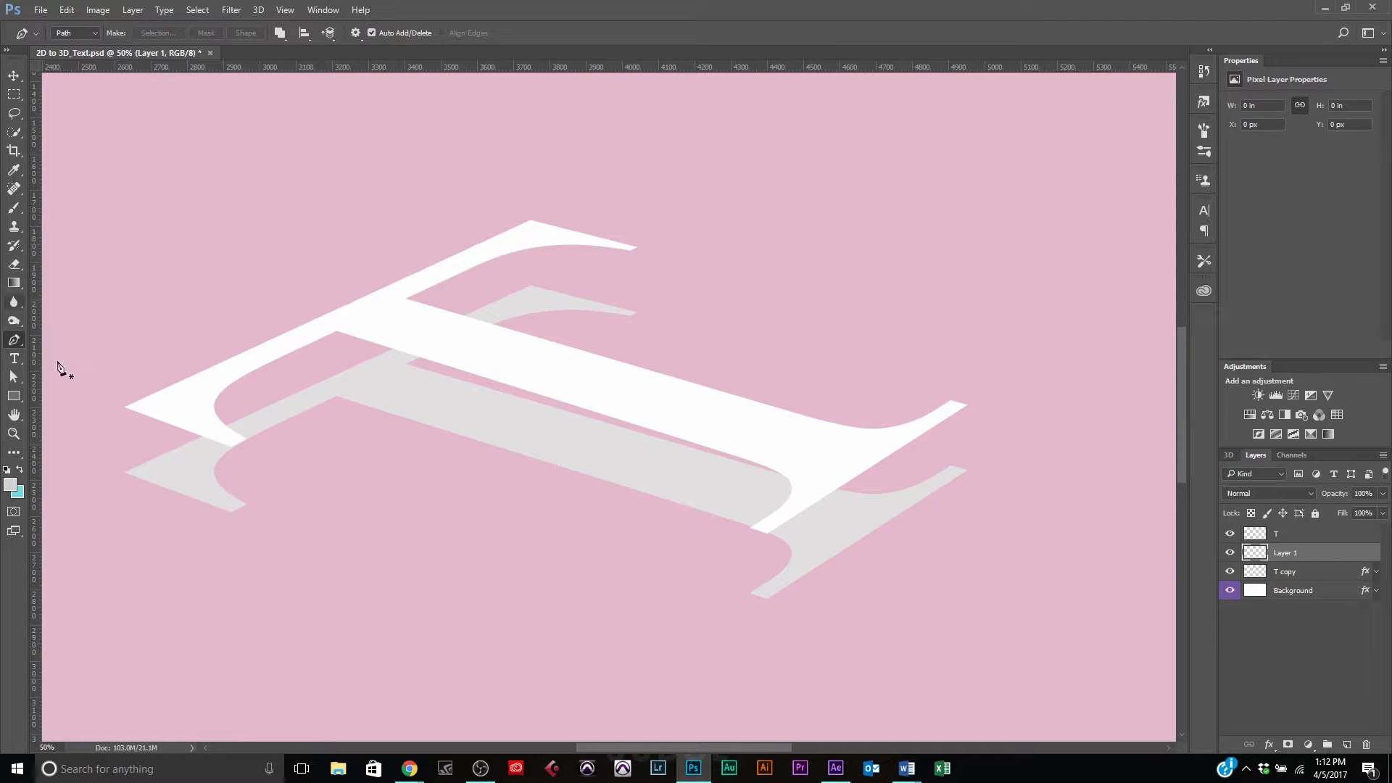
key(ctrl+plus)
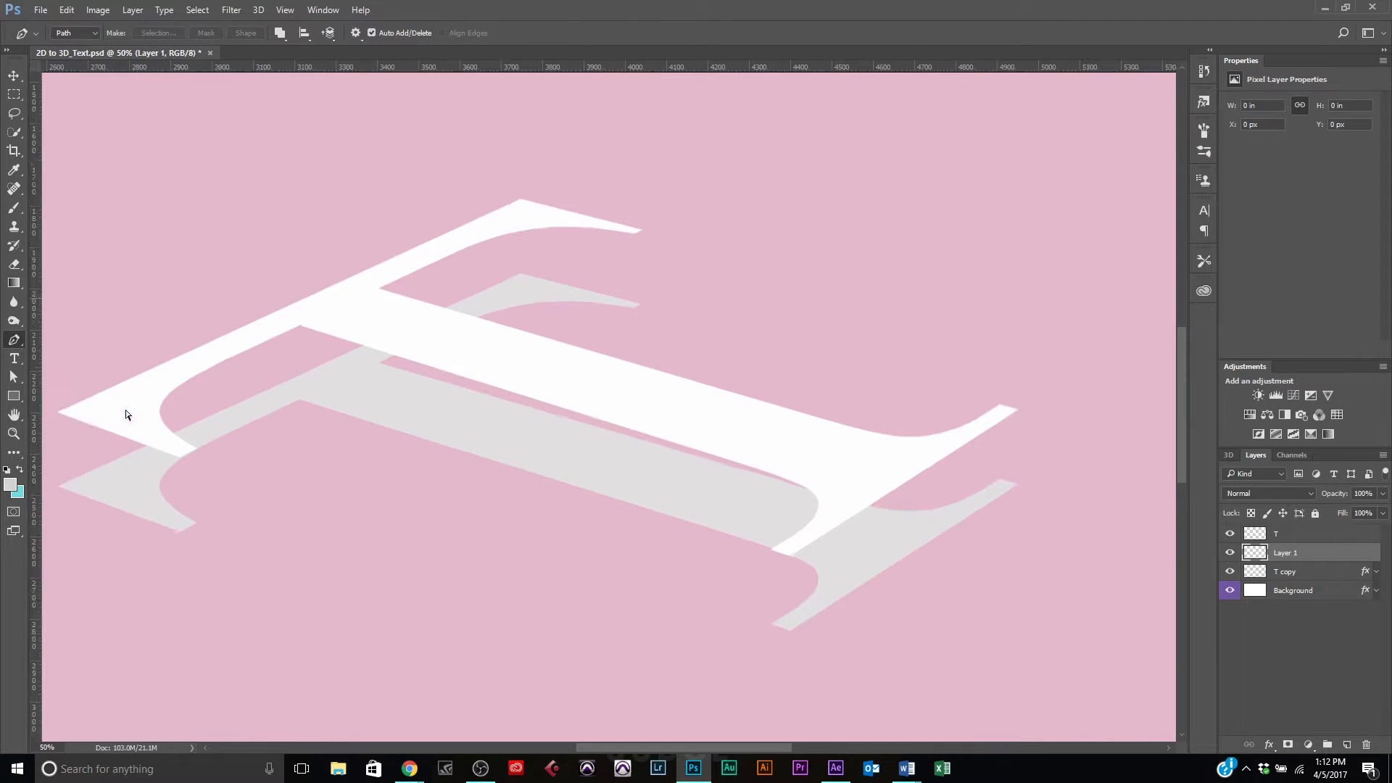
key(space)
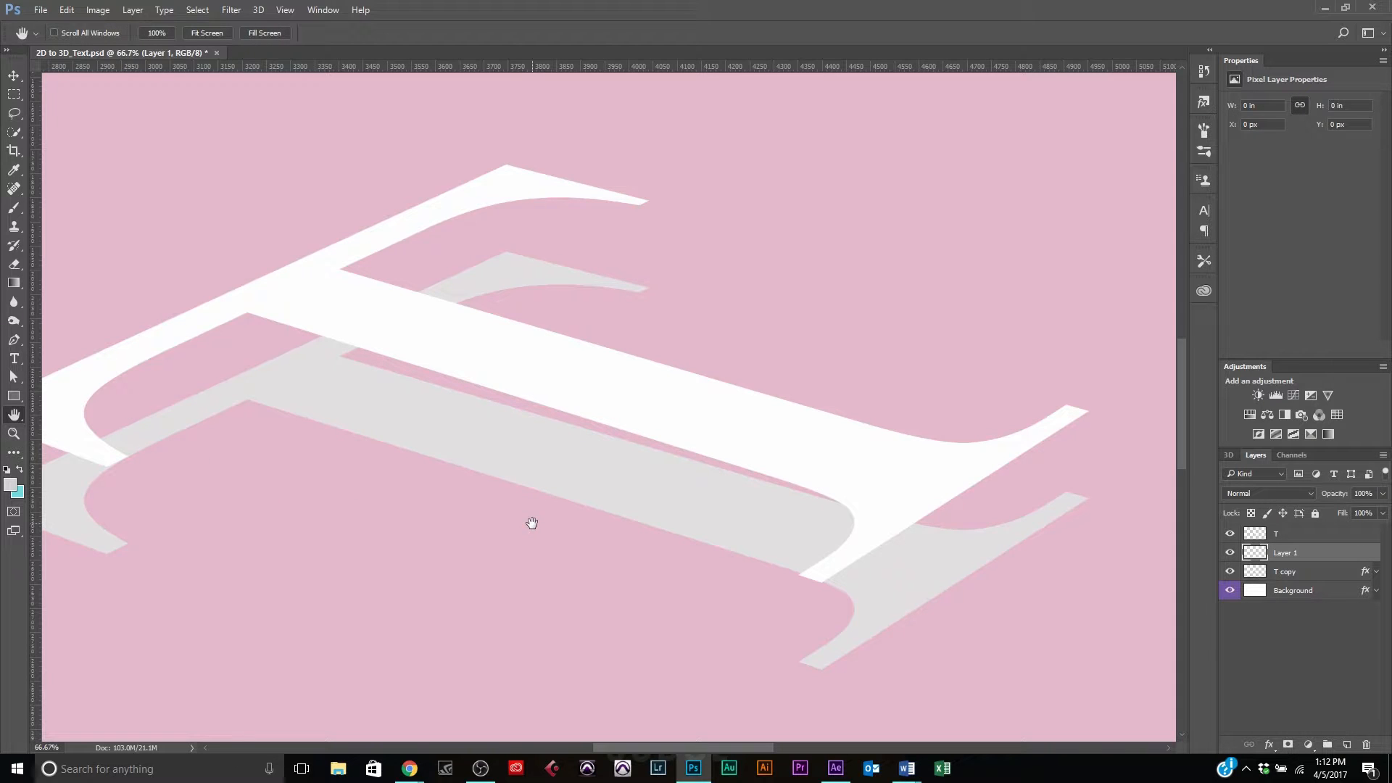
drag(354, 469, 814, 413)
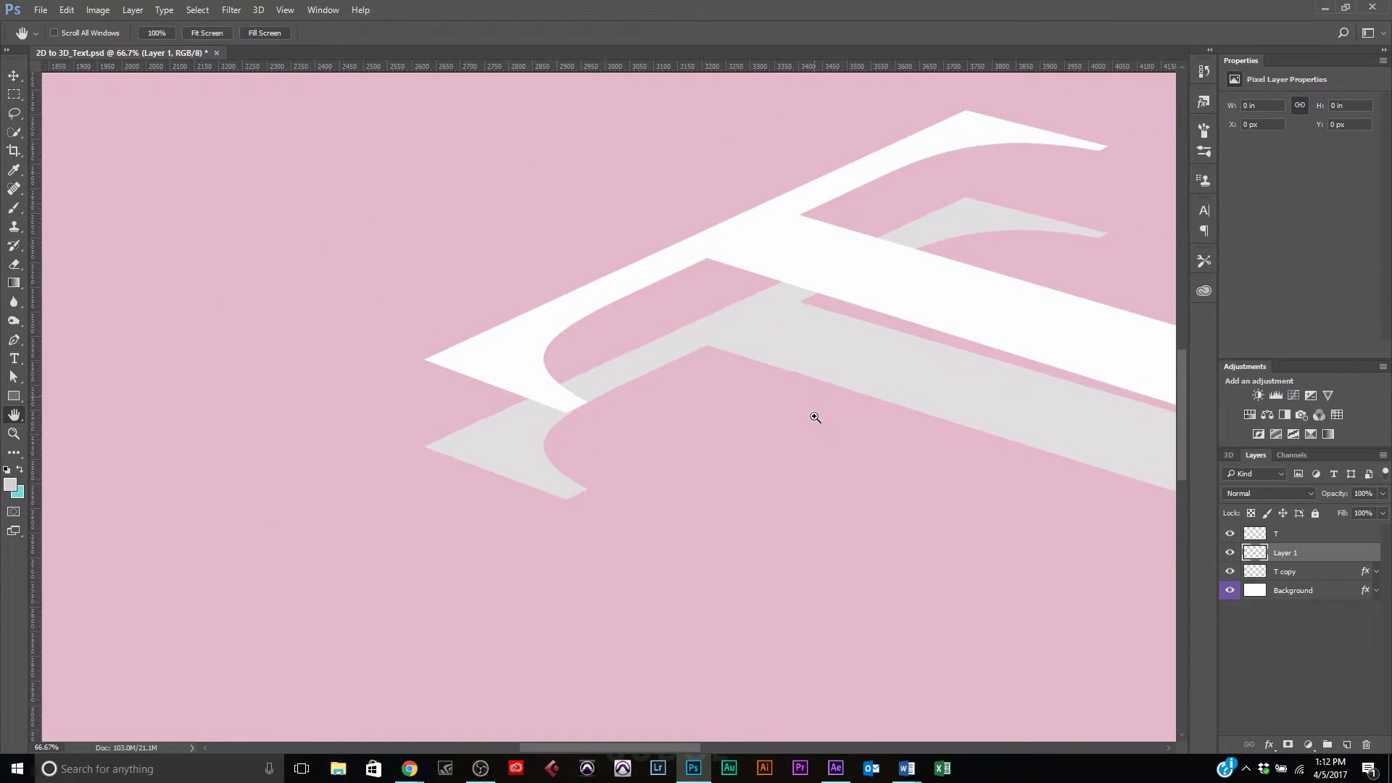
key(ctrl+plus)
key(p)
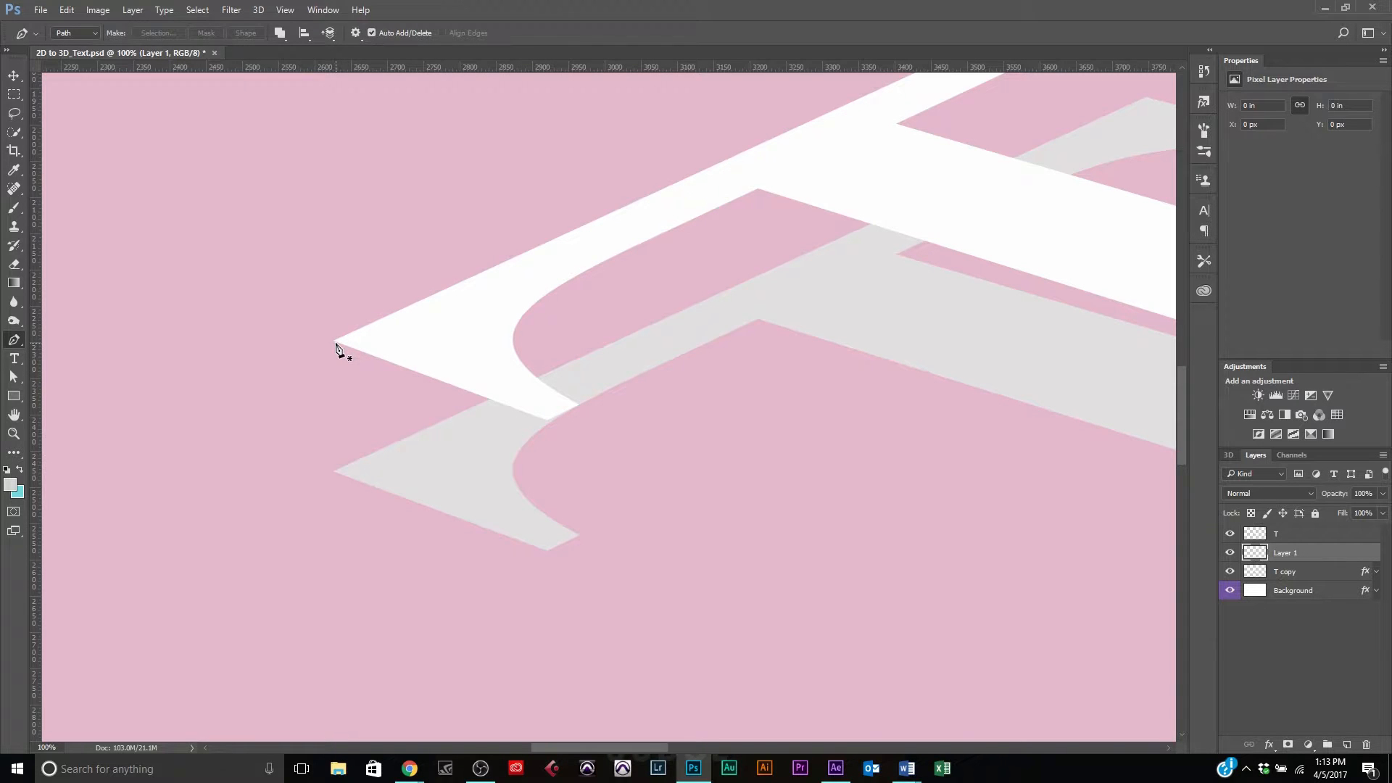
key(ctrl+plus)
key(h)
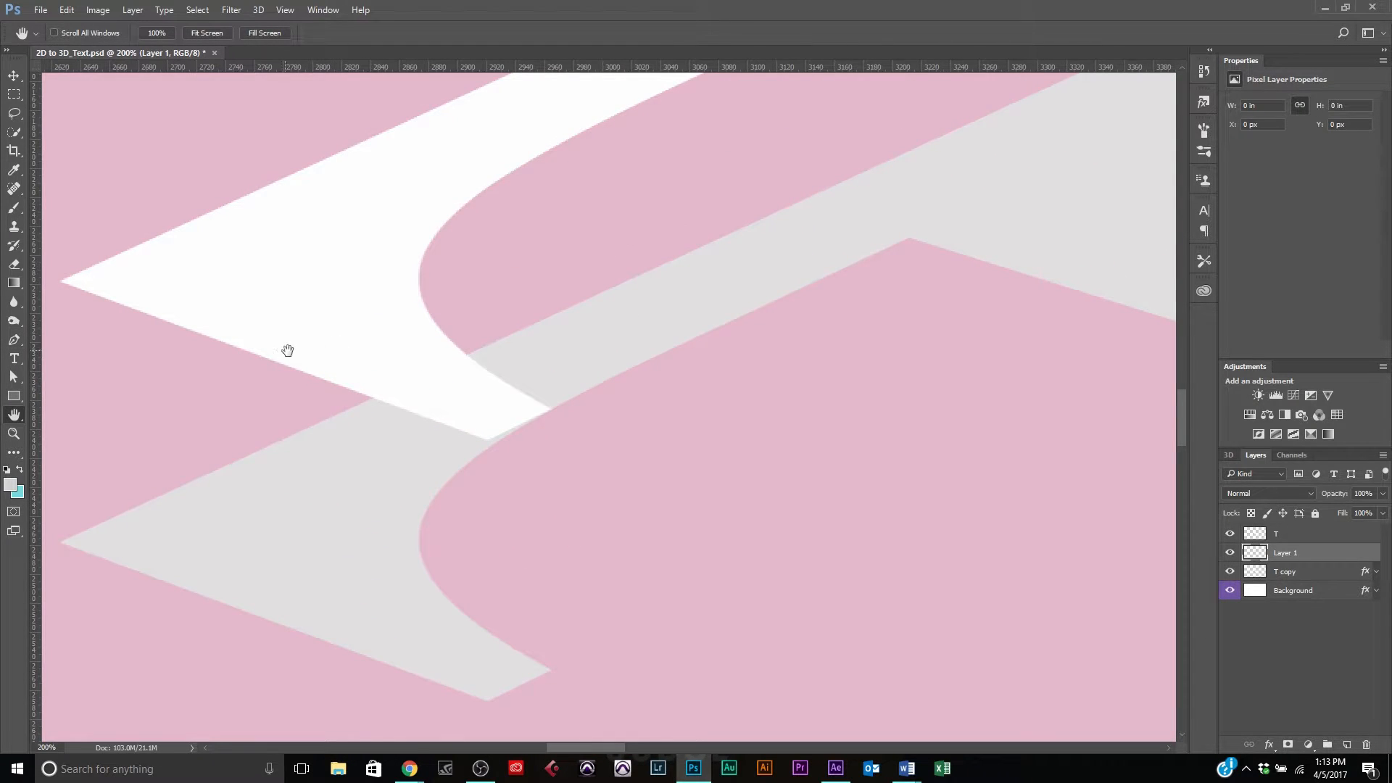
drag(515, 382, 624, 351)
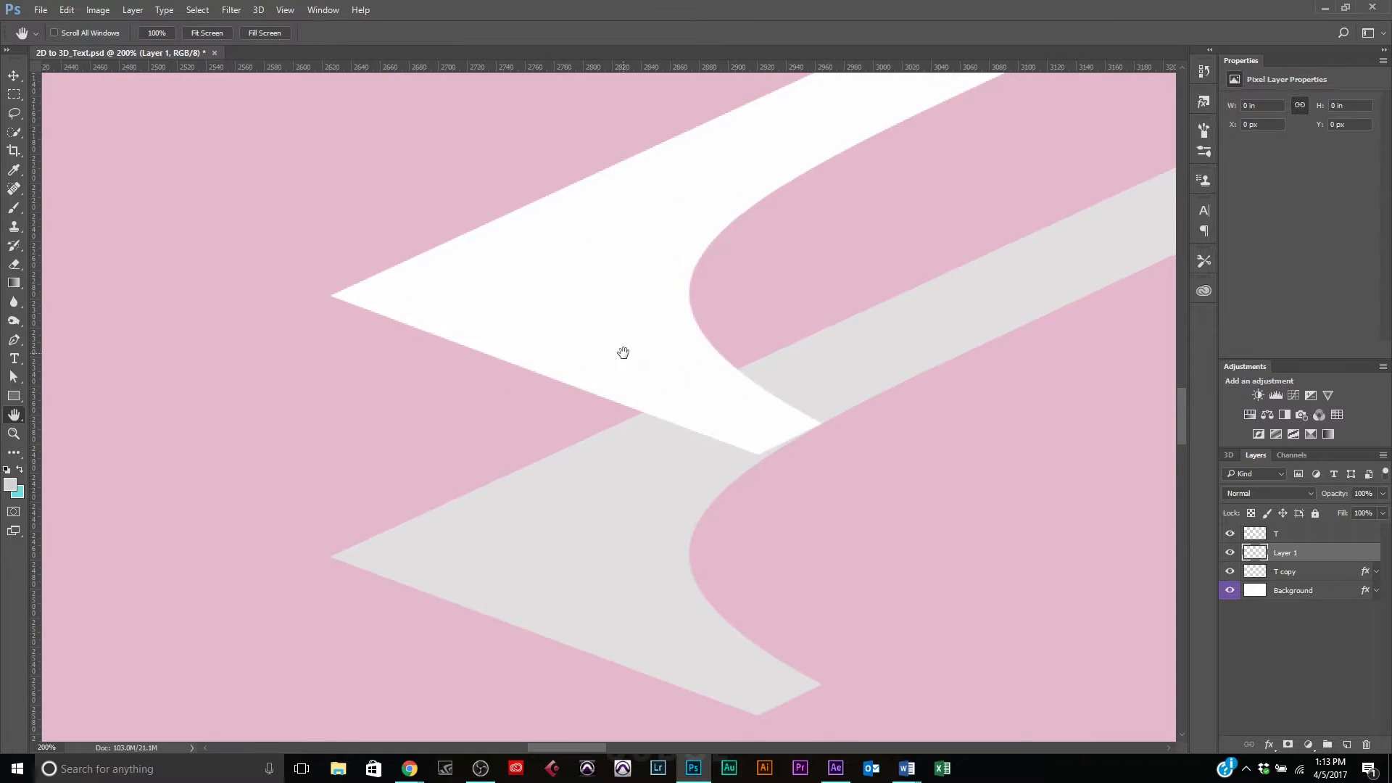
key(p)
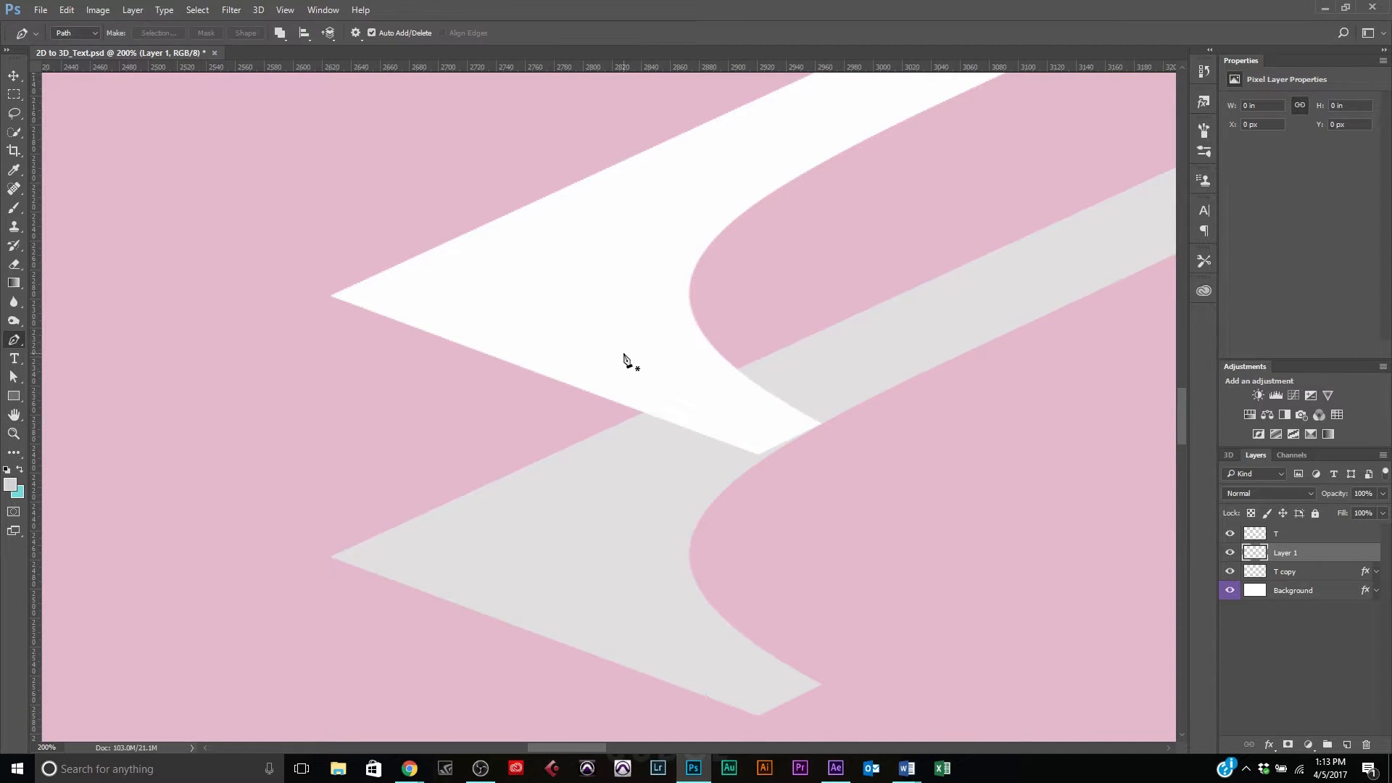
click(331, 297)
click(332, 560)
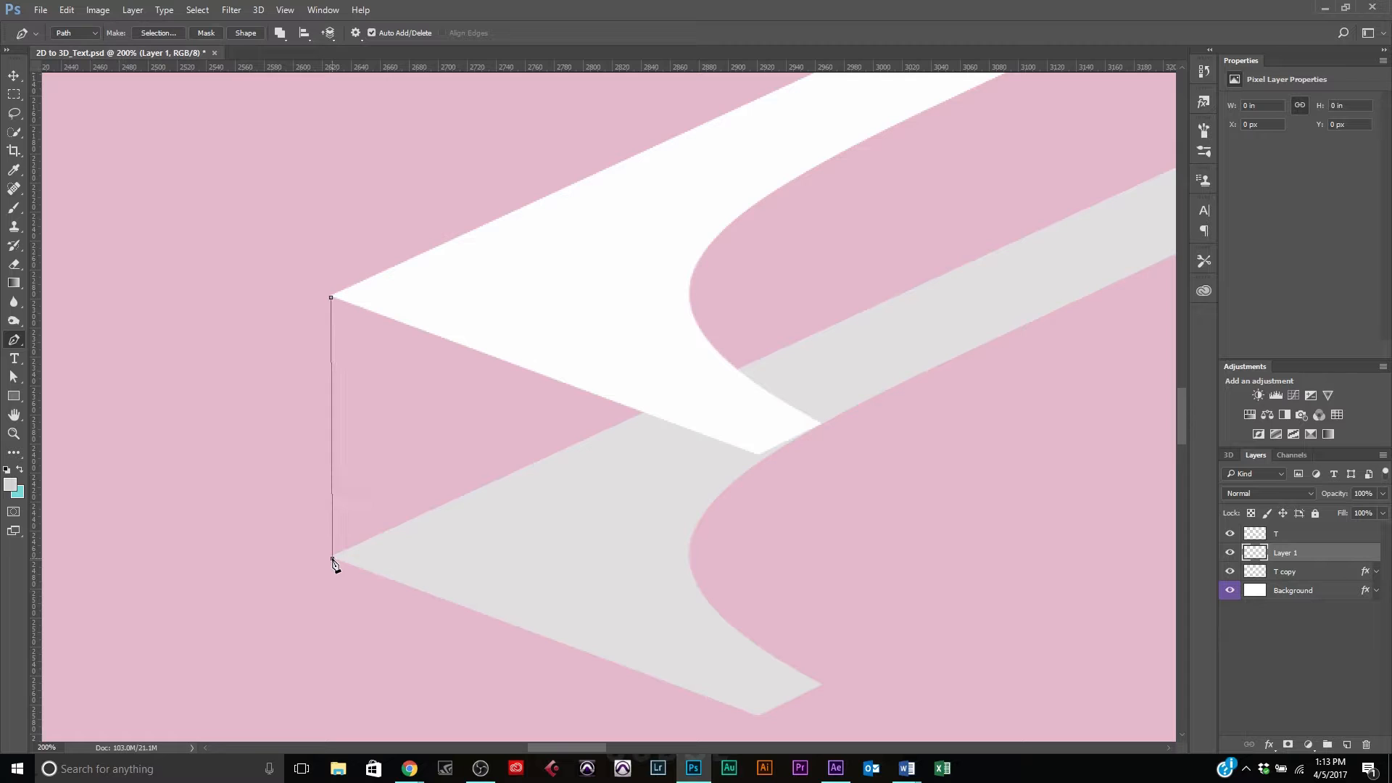
click(757, 716)
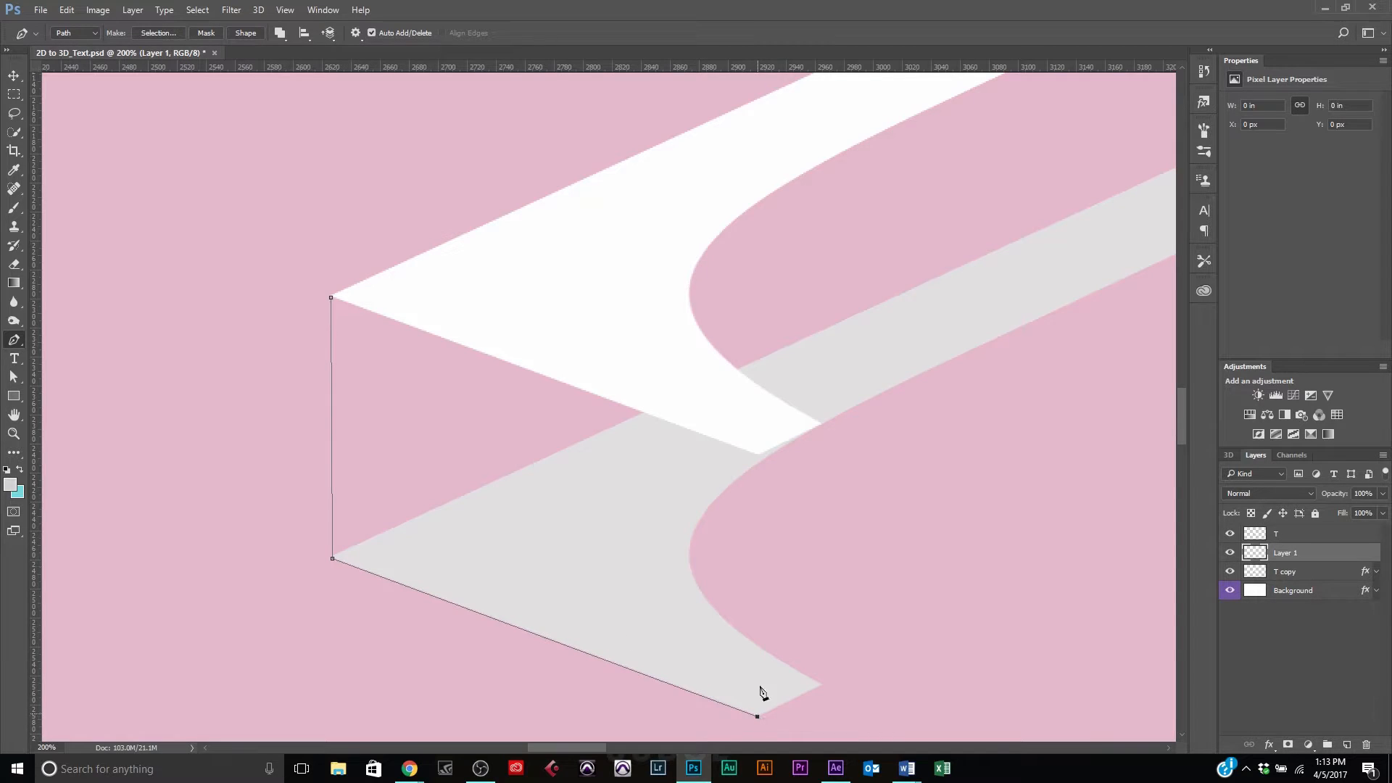
click(757, 456)
click(332, 298)
Convert the side-face path into a new anti-aliased selection with a feather radius of 0 pixels
right_click(14, 340)
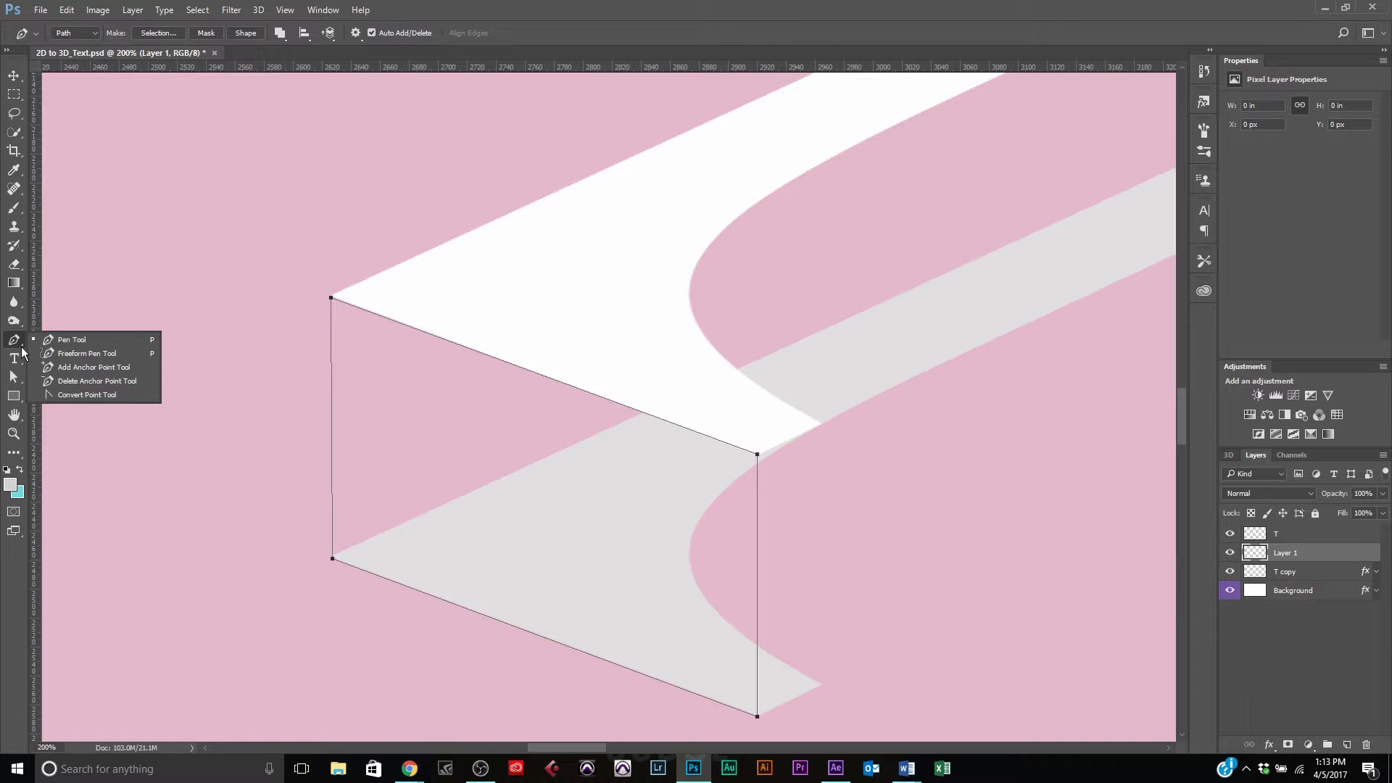
click(21, 76)
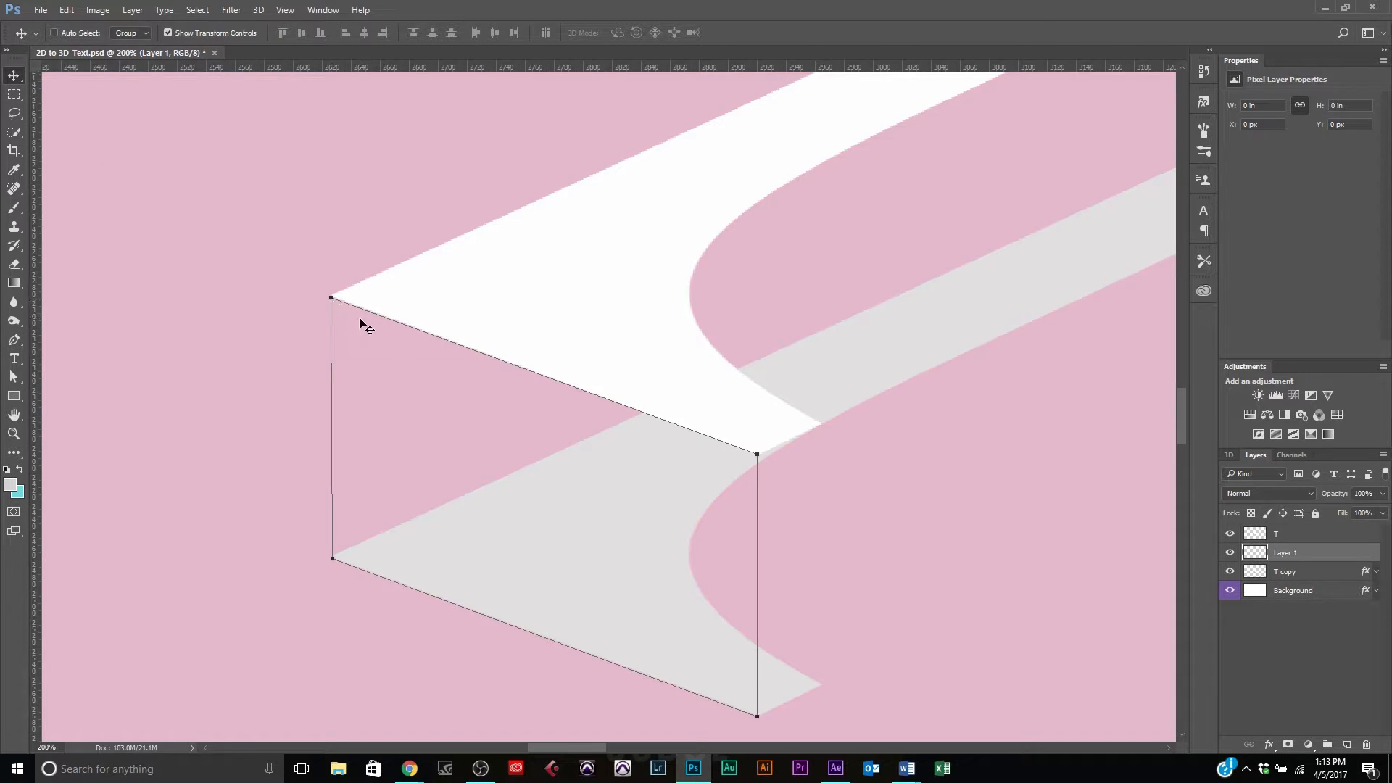
key(p)
right_click(412, 371)
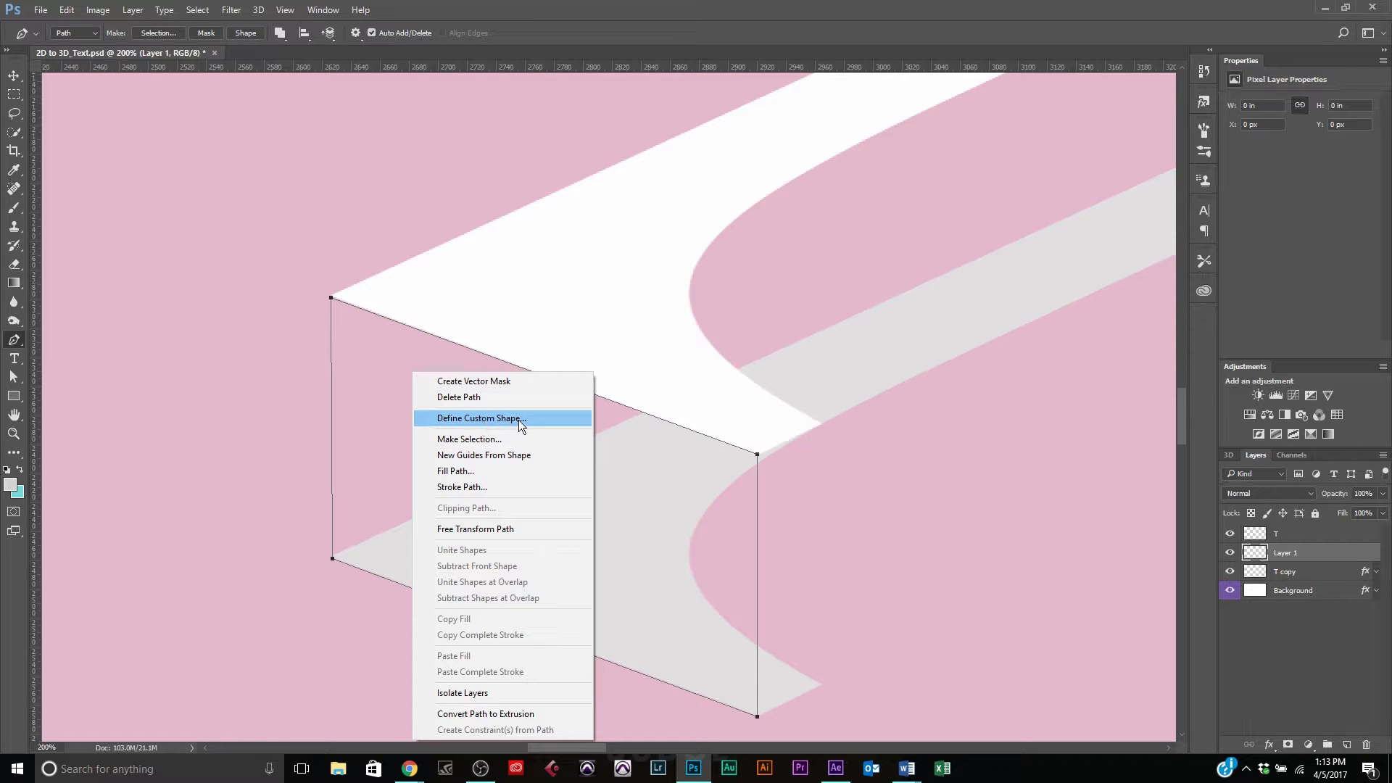
click(507, 438)
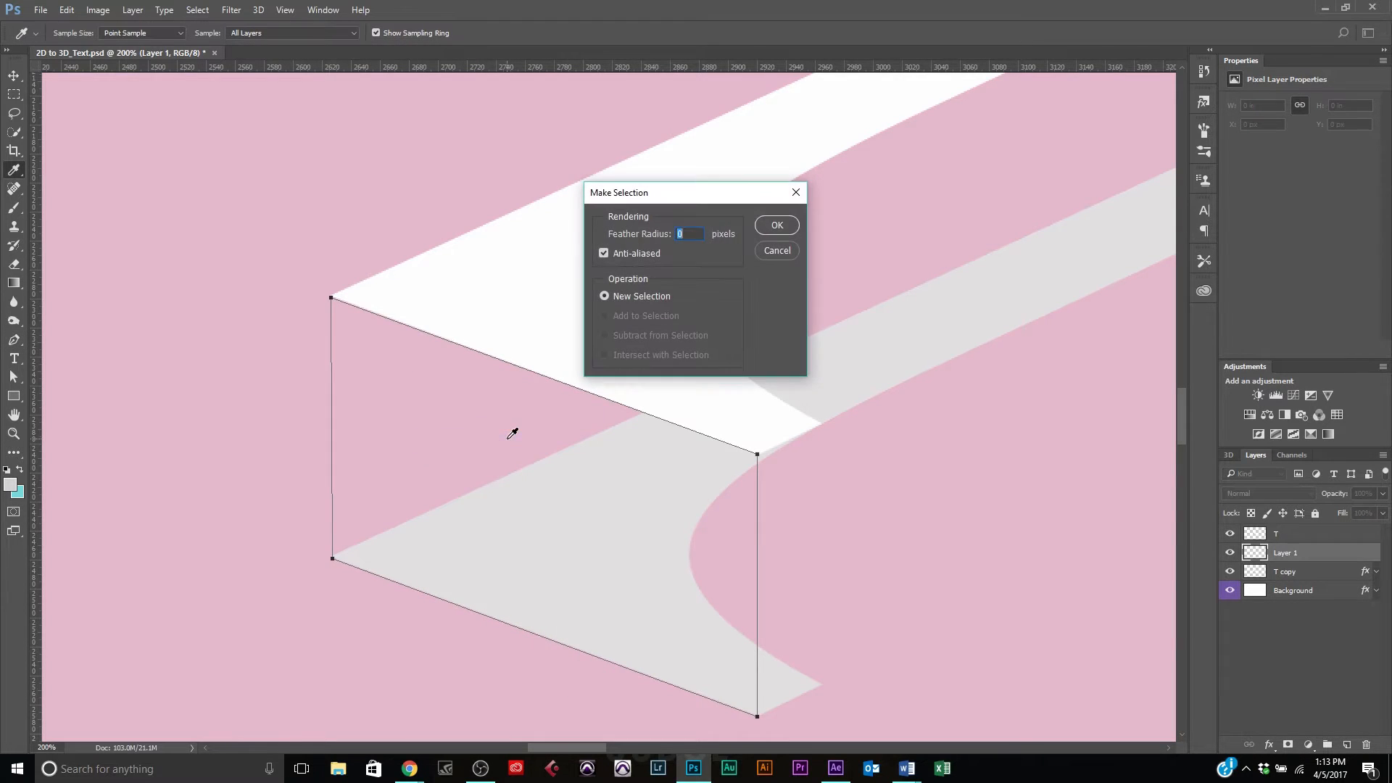
click(778, 226)
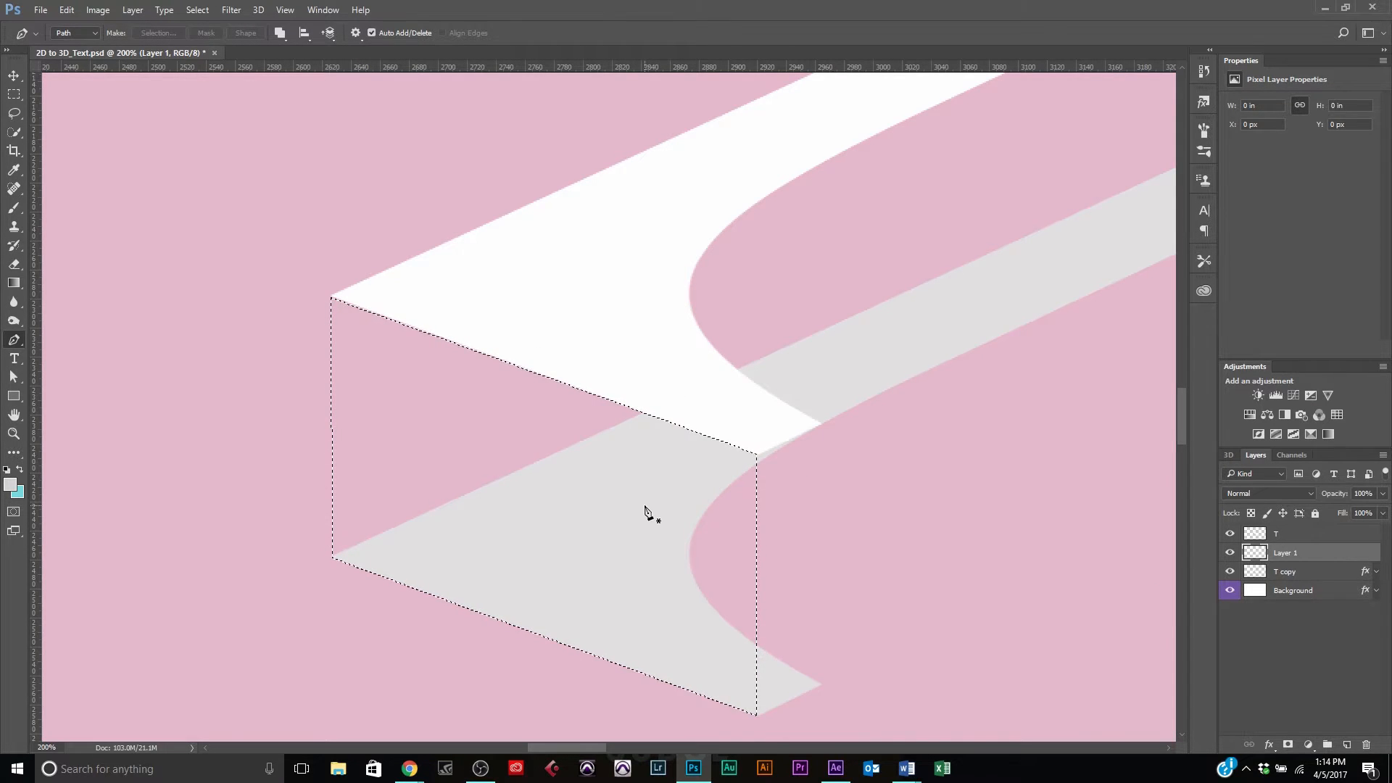
Set the background colour to dark mauve-grey #77686d and fill the side-face selection on Layer 1 with it
key(ctrl+BackSpace)
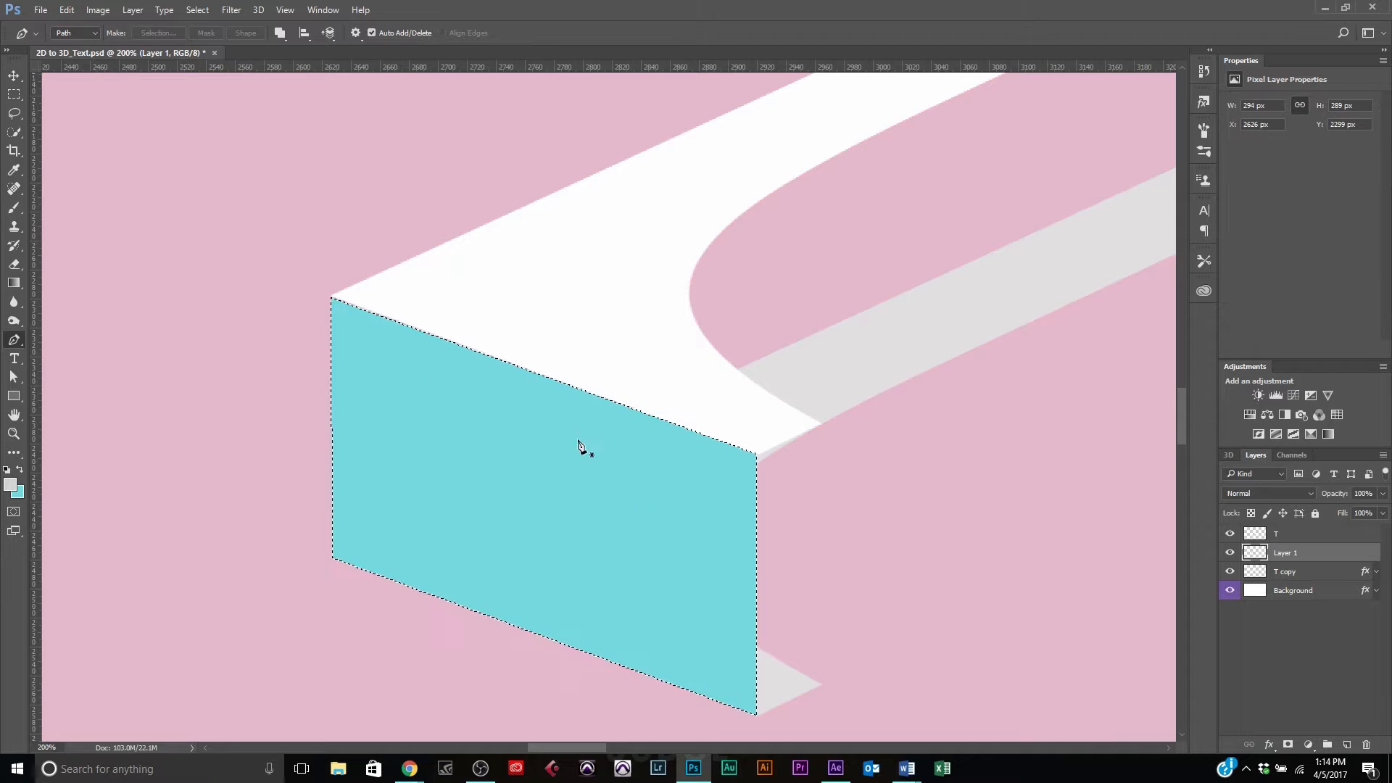
key(ctrl+z)
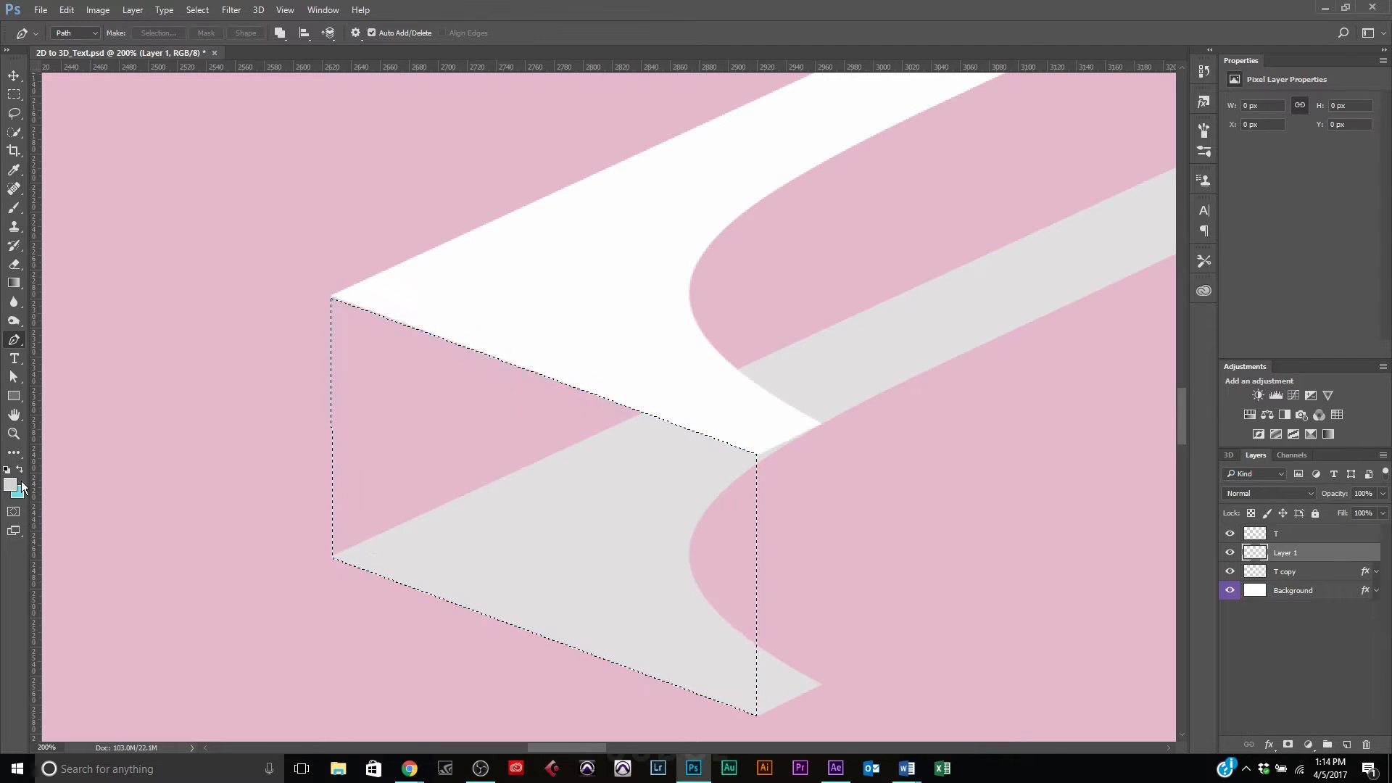
click(18, 492)
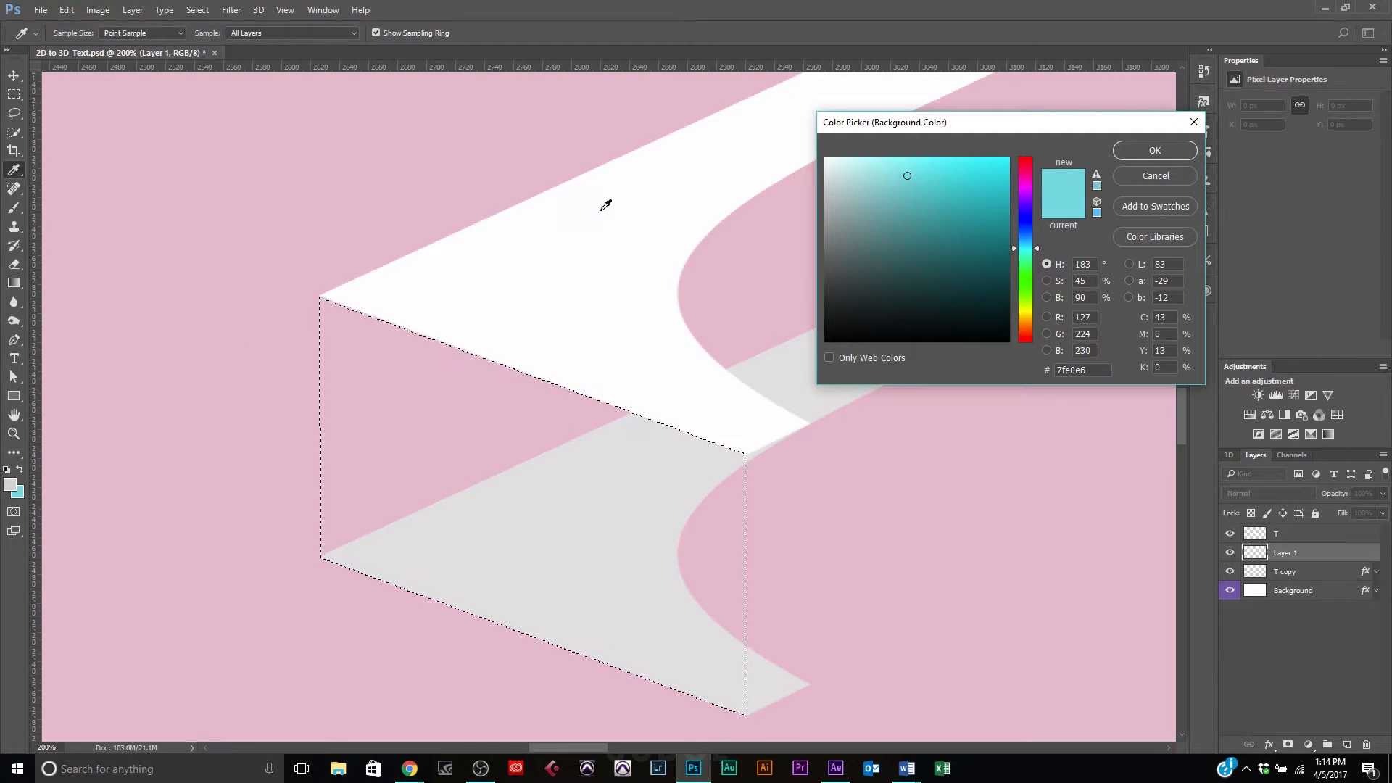
mouse_move(899, 212)
mouse_down()
mouse_move(833, 270)
mouse_move(853, 279)
mouse_move(826, 275)
mouse_move(825, 256)
mouse_up()
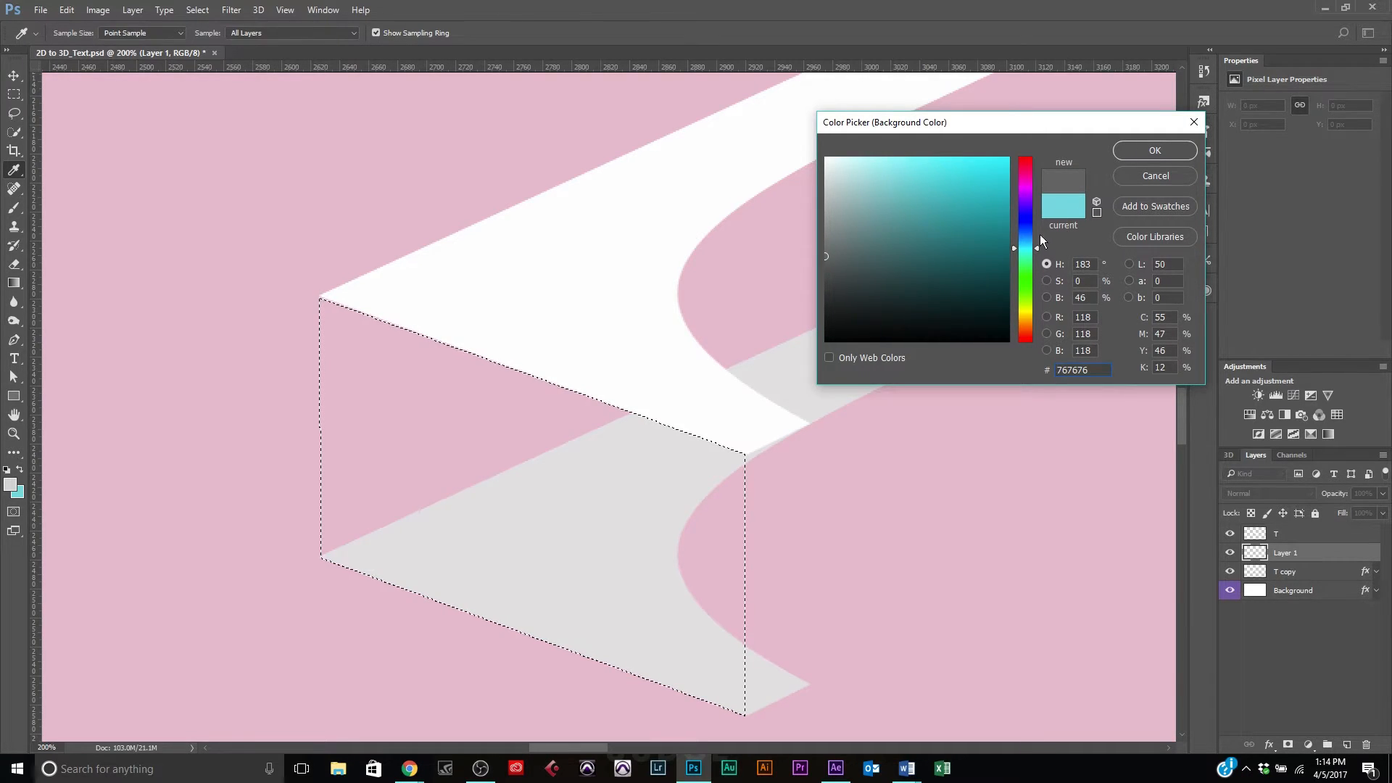
drag(1040, 240, 1030, 168)
click(812, 241)
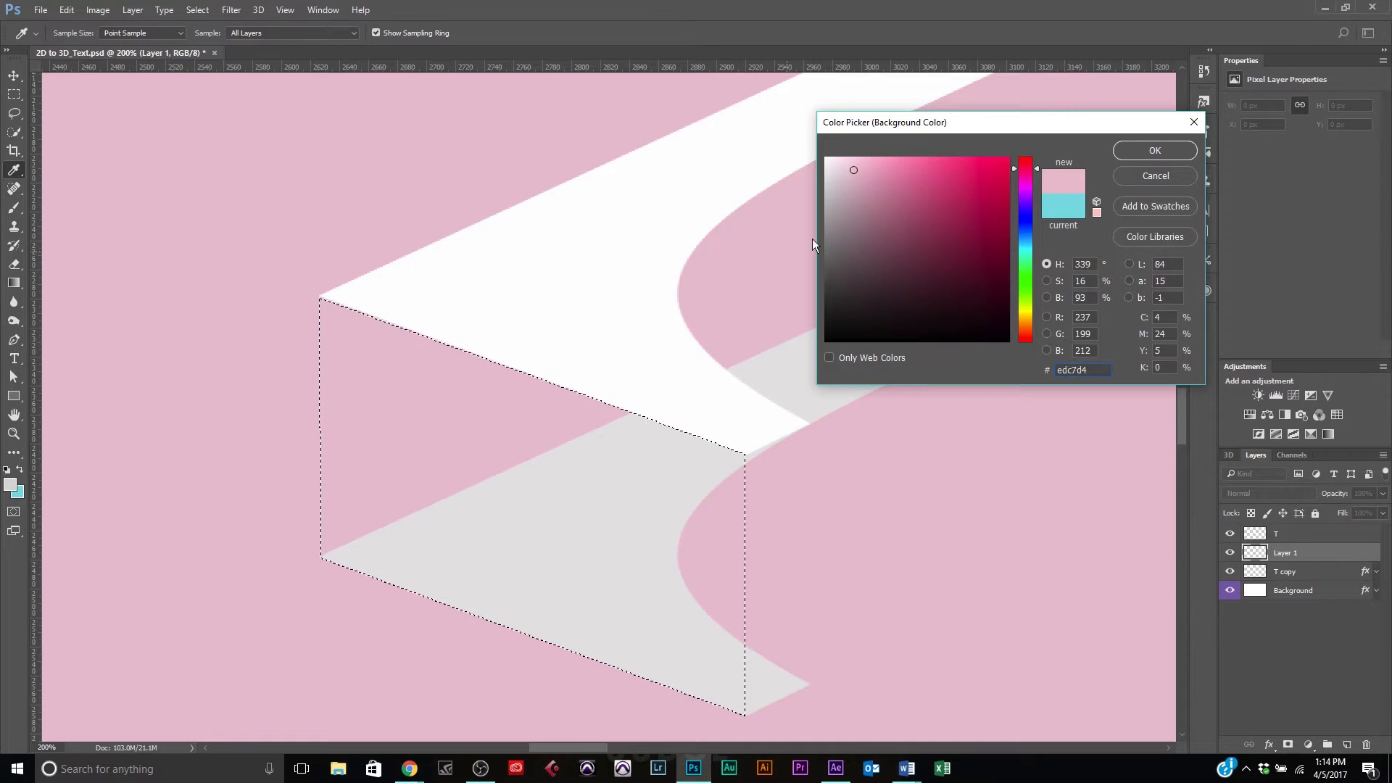
drag(834, 211, 849, 255)
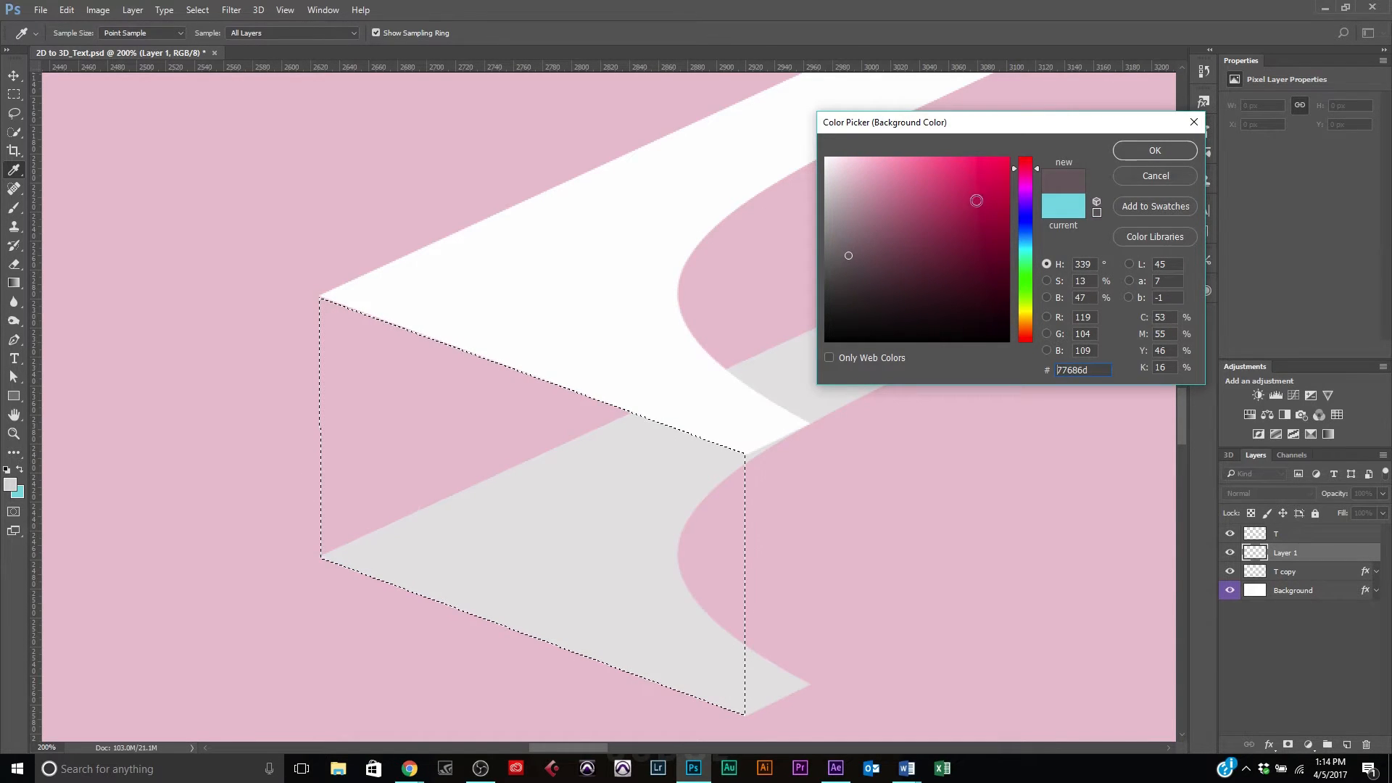
key(p)
click(1170, 148)
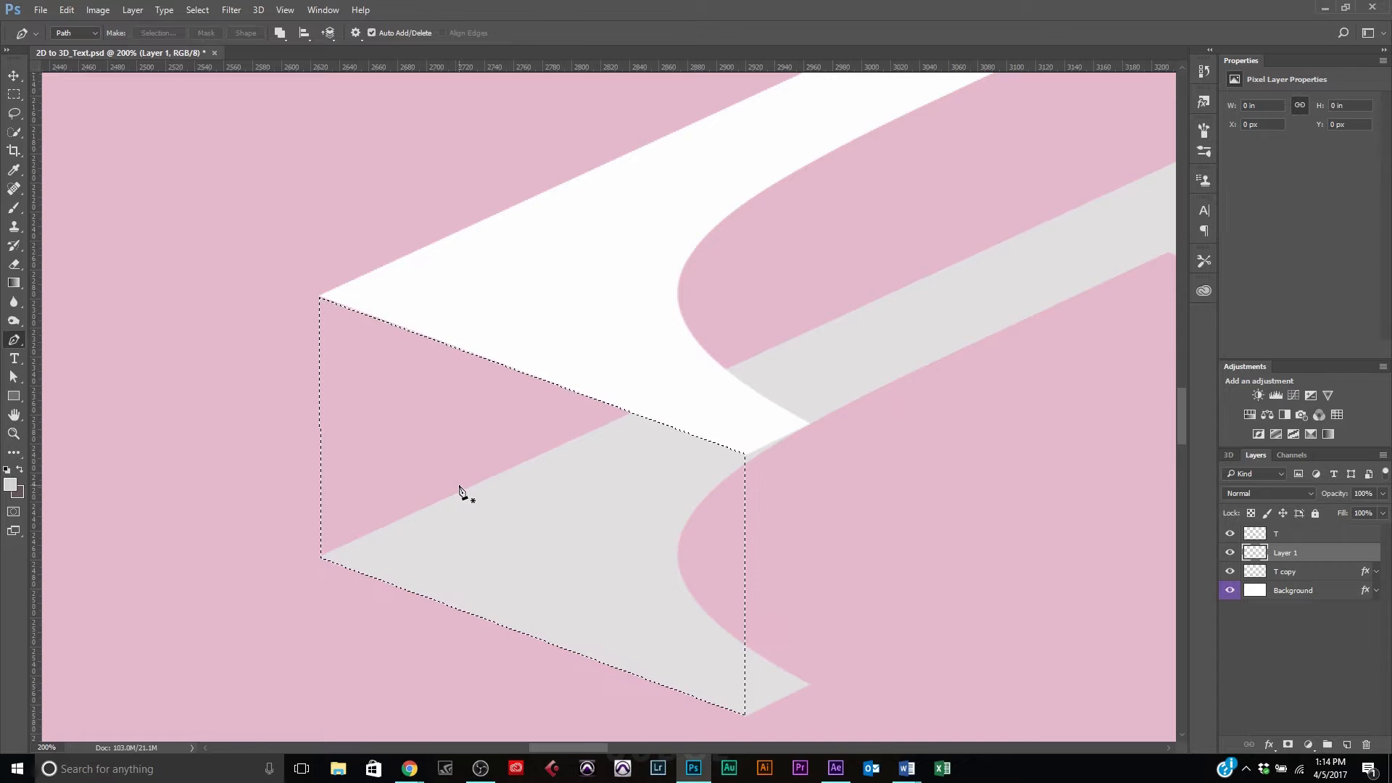
key(ctrl+BackSpace)
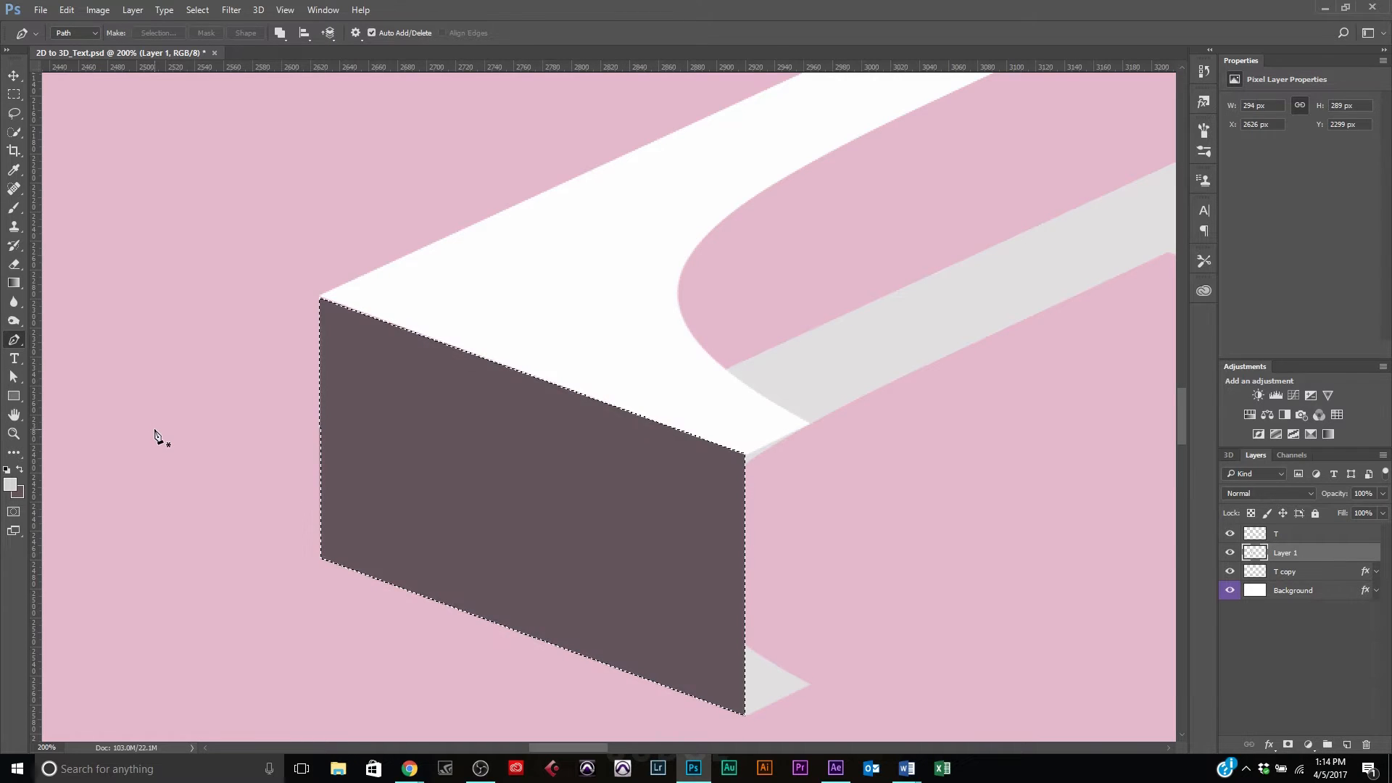
Deselect the filled side face and nudge Layer 1 up by 1 px against the T's edge
click(14, 76)
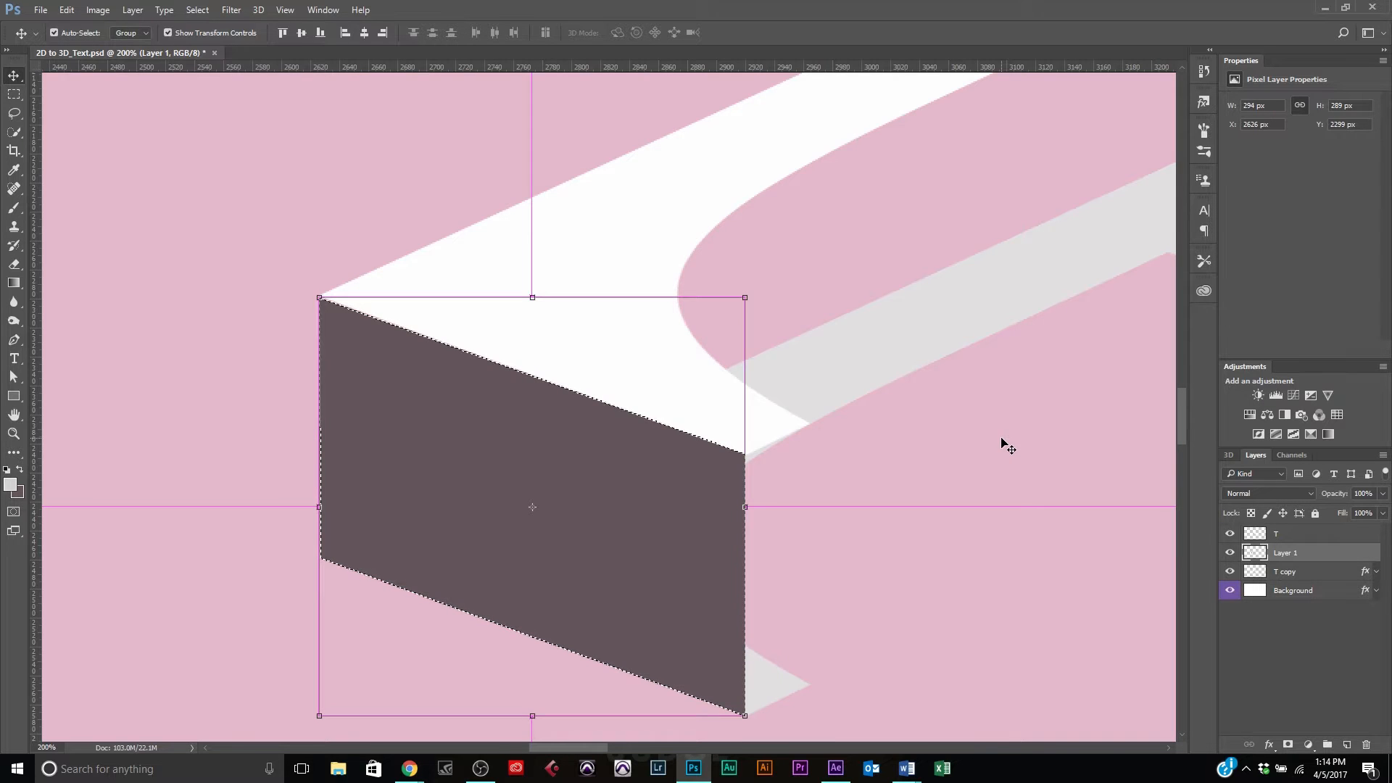
key(ctrl+h)
click(1236, 693)
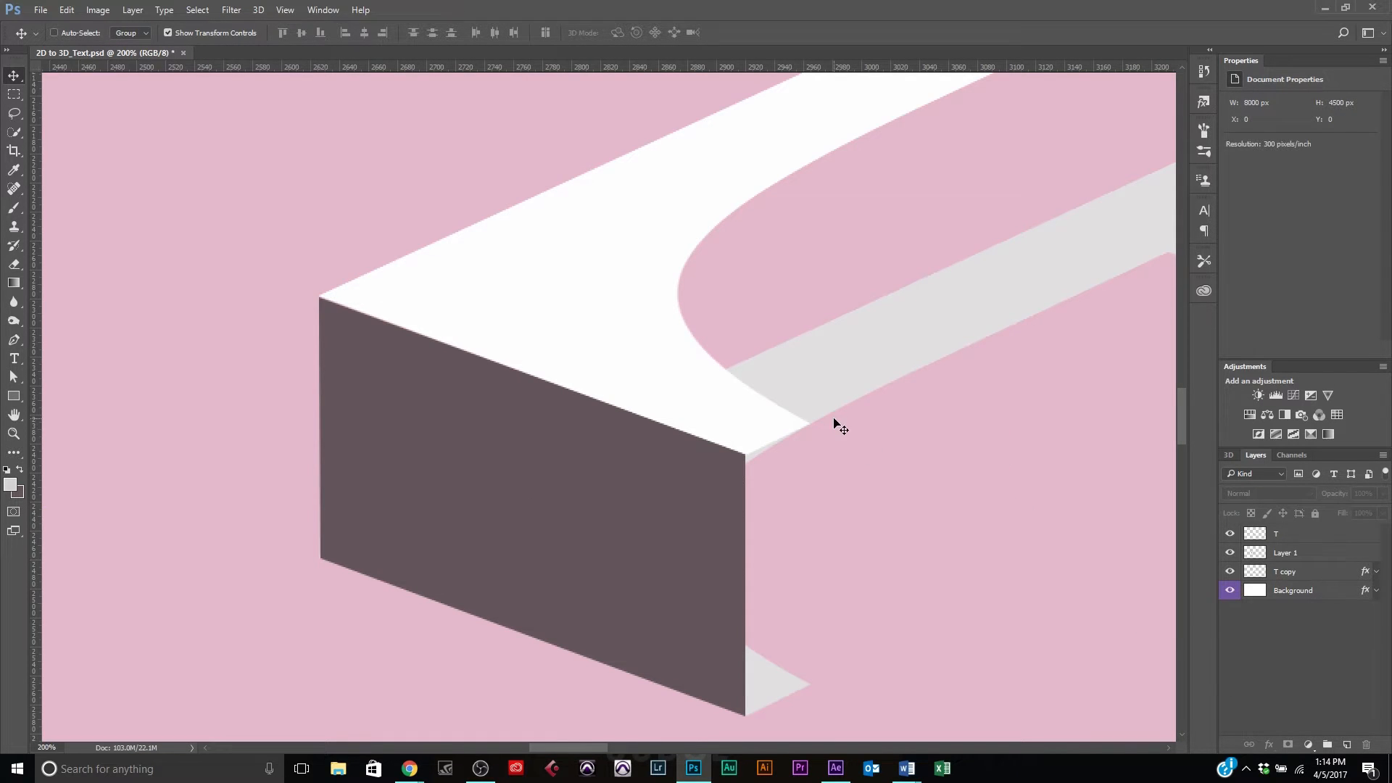
click(1300, 554)
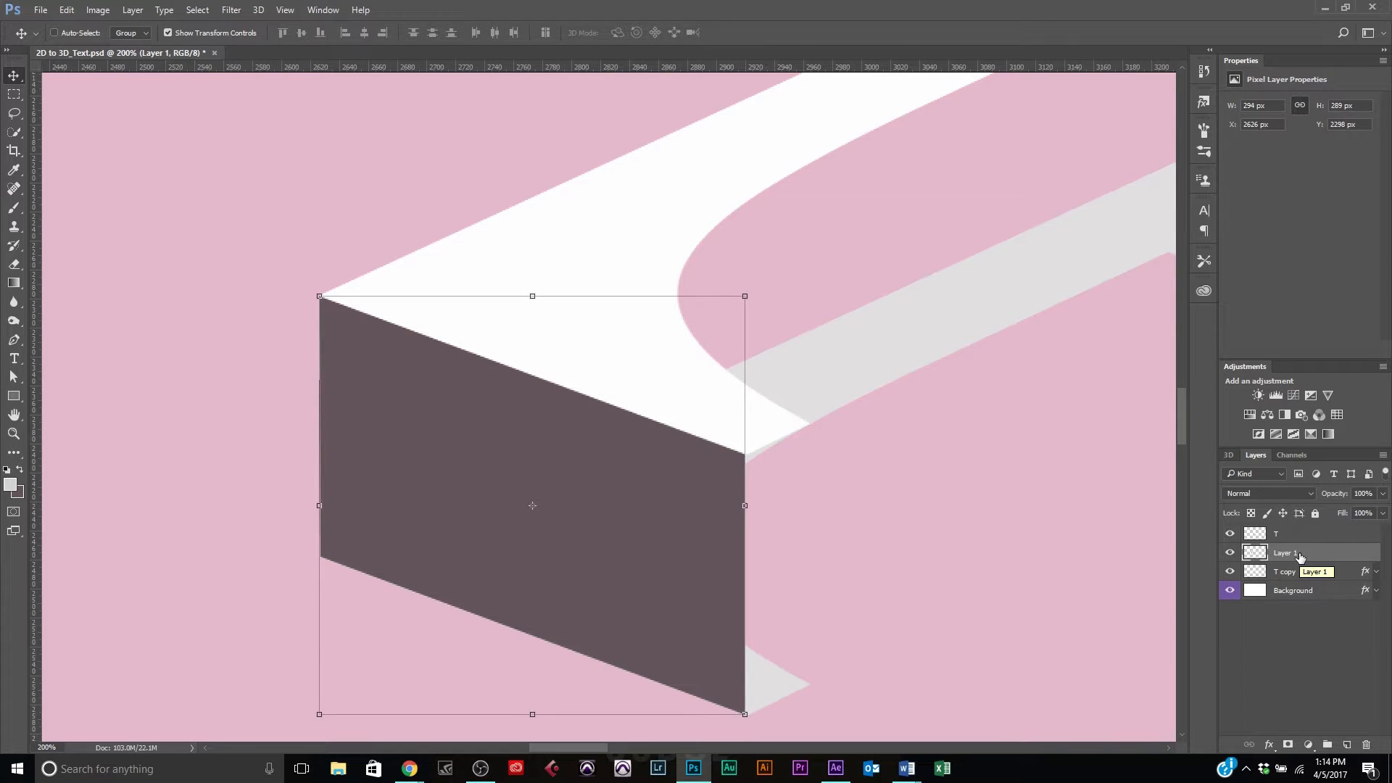
click(1324, 709)
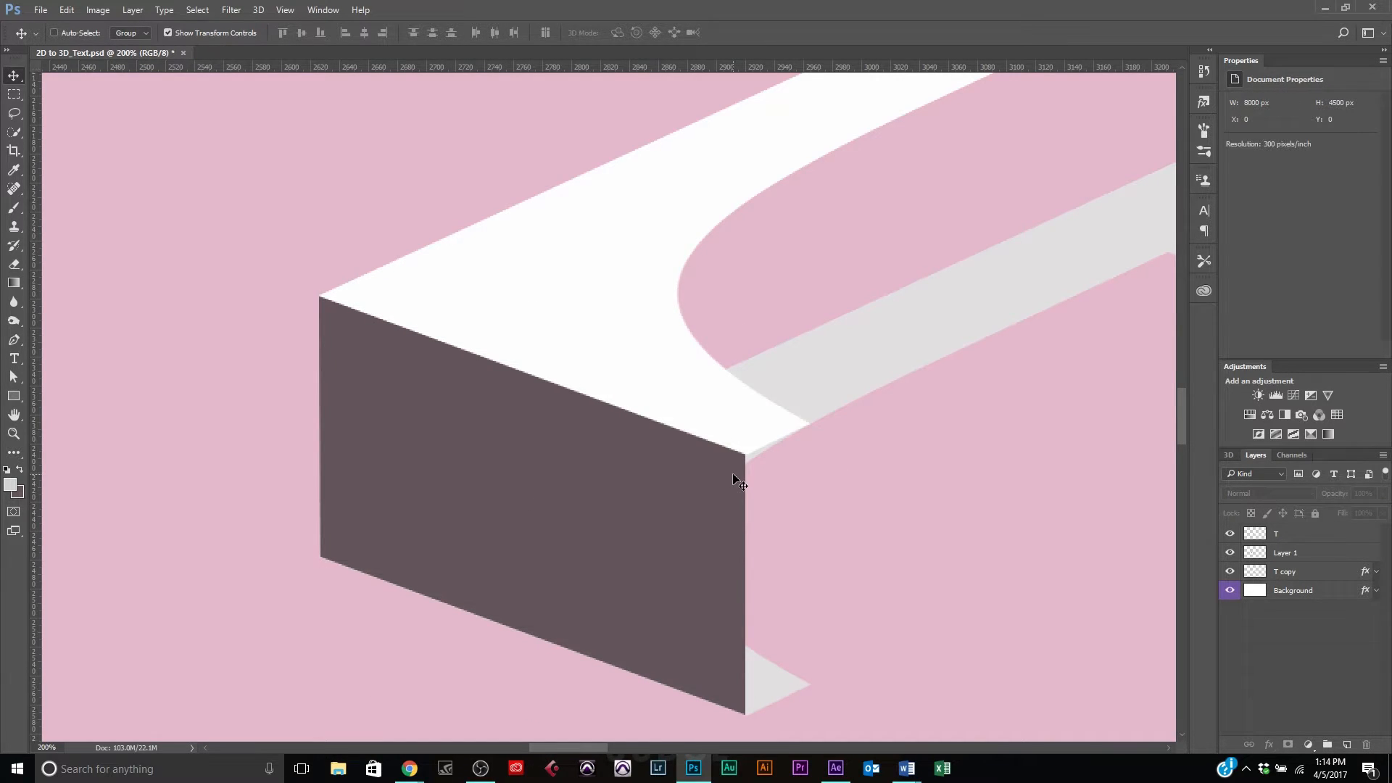
Add a new layer between T and Layer 1 and trace a closed four-point Pen path around the serif's narrow adjoining side face
key(p)
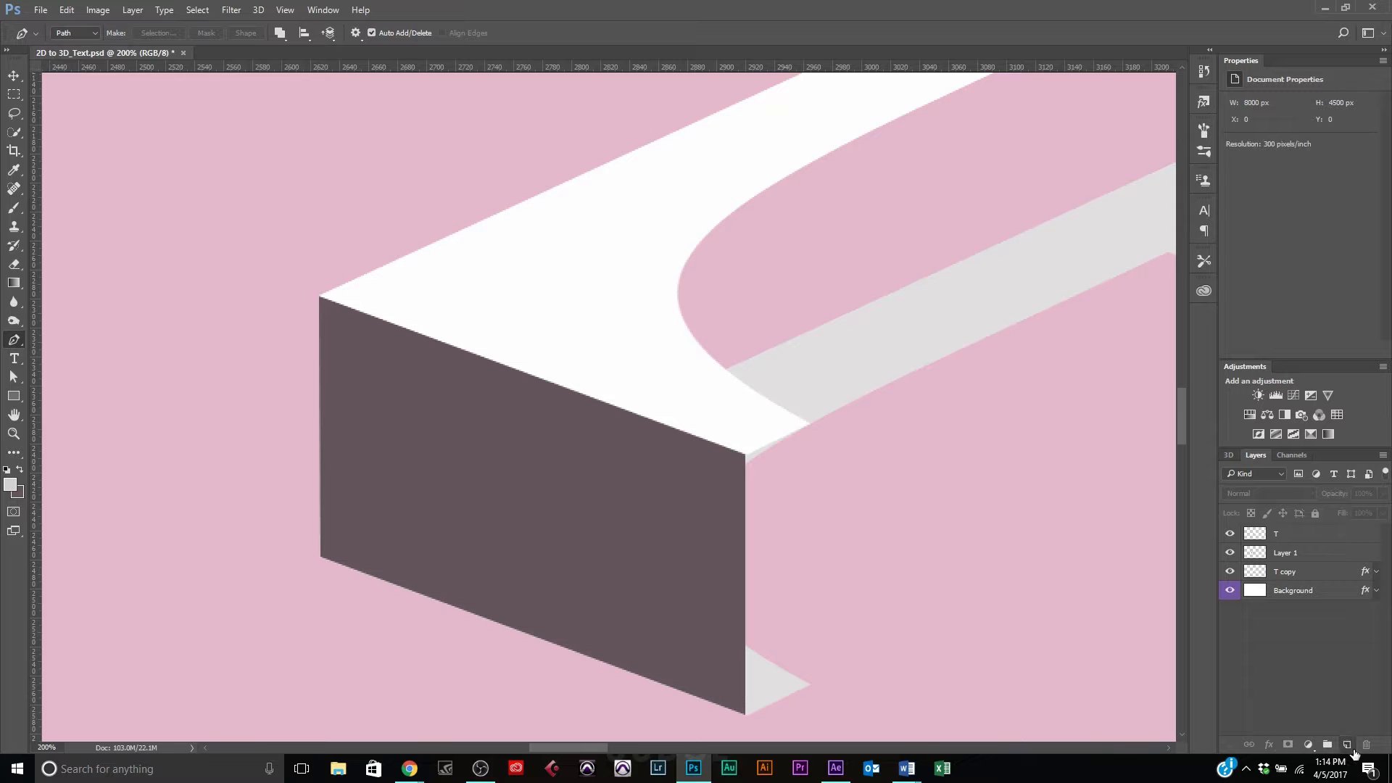
click(1350, 748)
drag(1311, 538, 1307, 565)
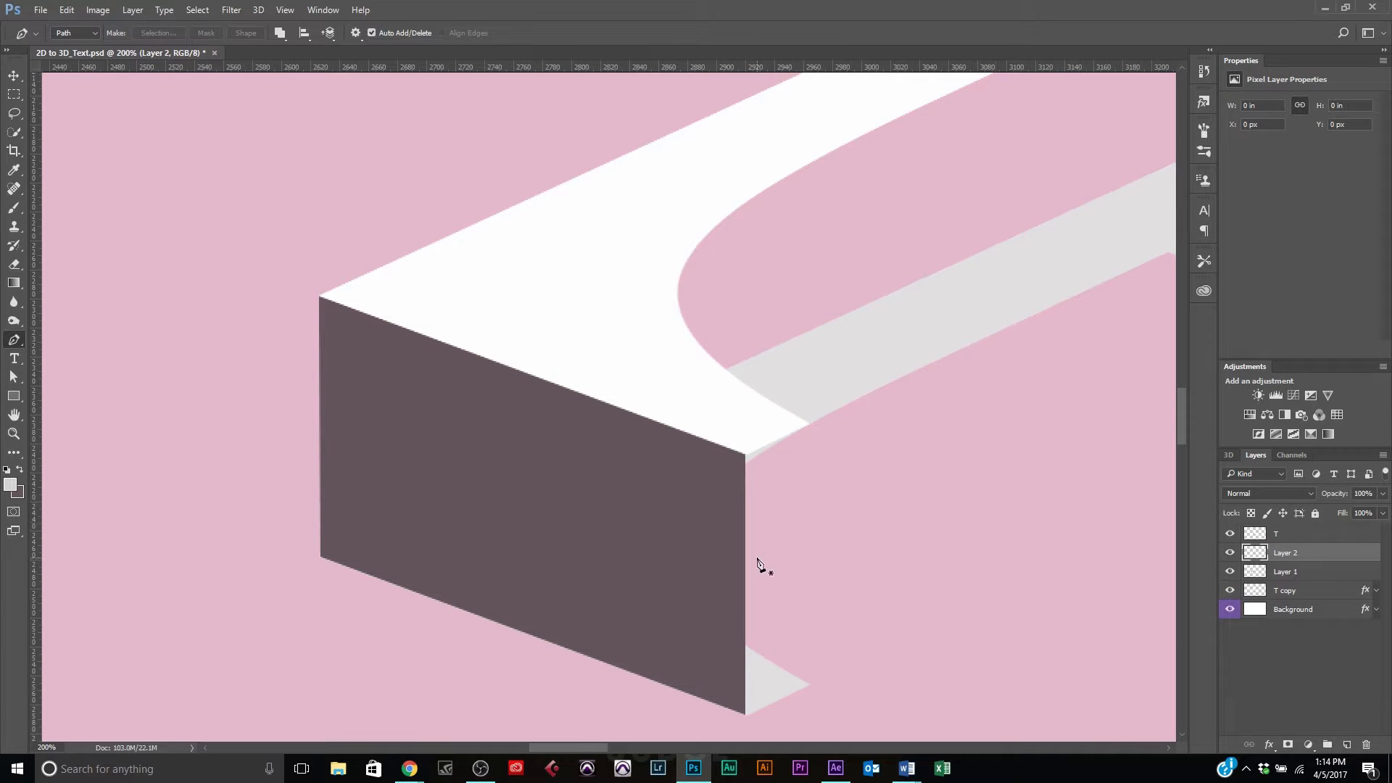
click(744, 456)
click(809, 686)
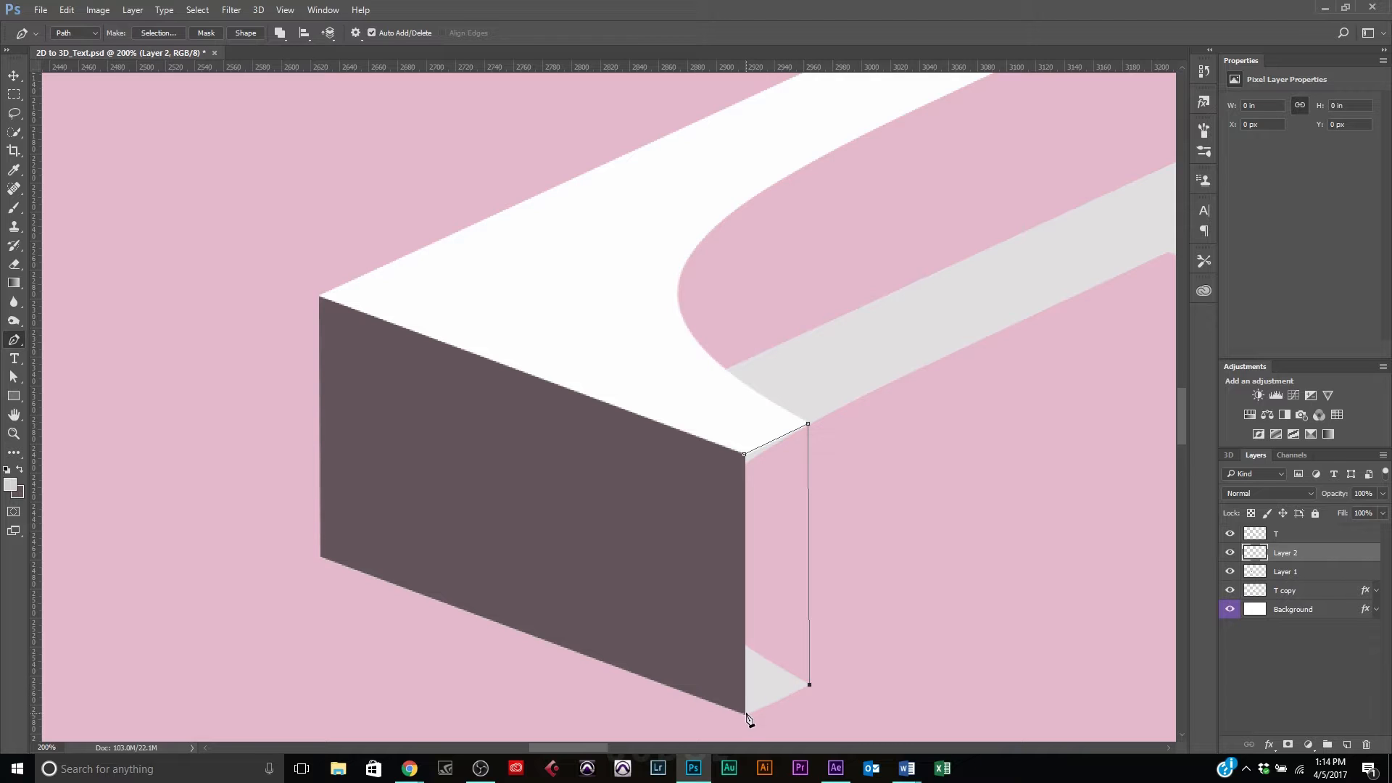
click(745, 454)
Convert the narrow side-face path into an anti-aliased selection with 0 px feather, fill it with the background colour and deselect
right_click(750, 484)
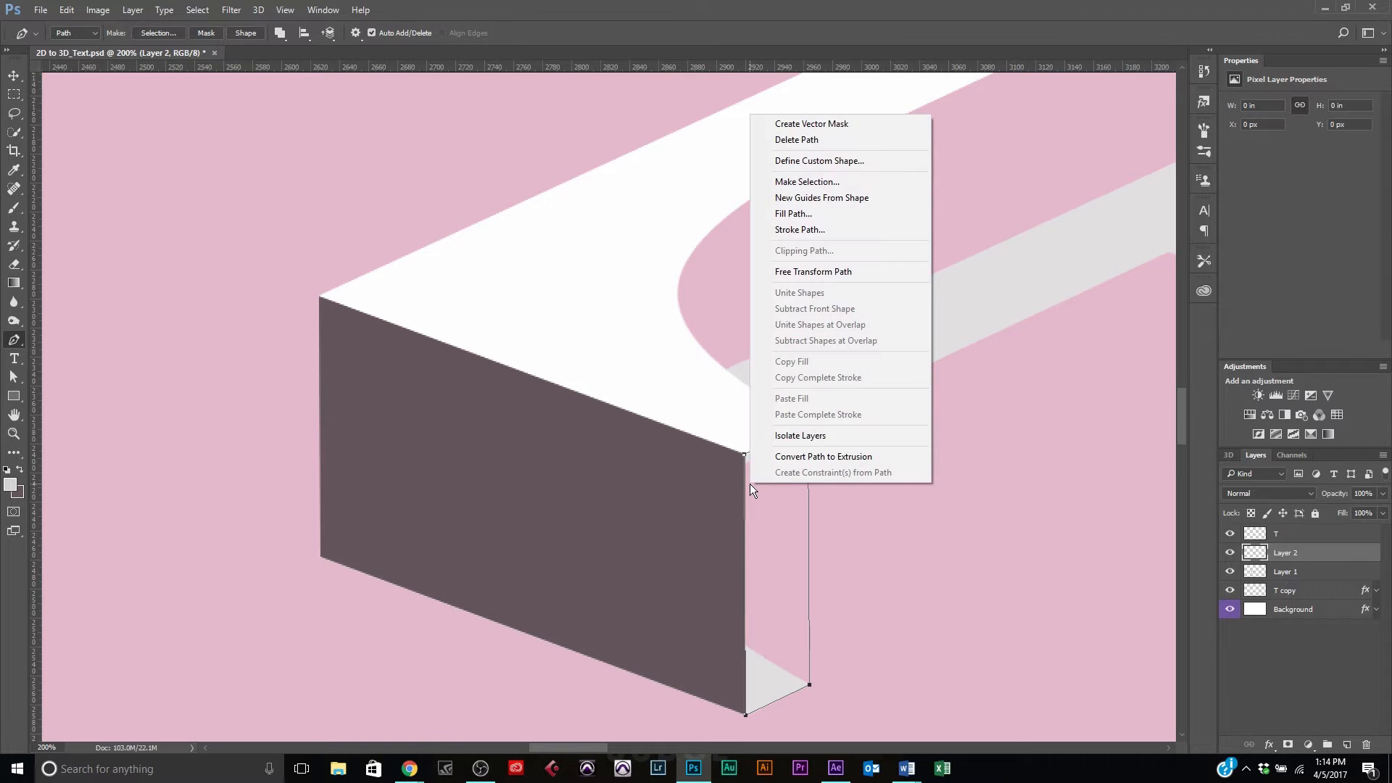
click(837, 183)
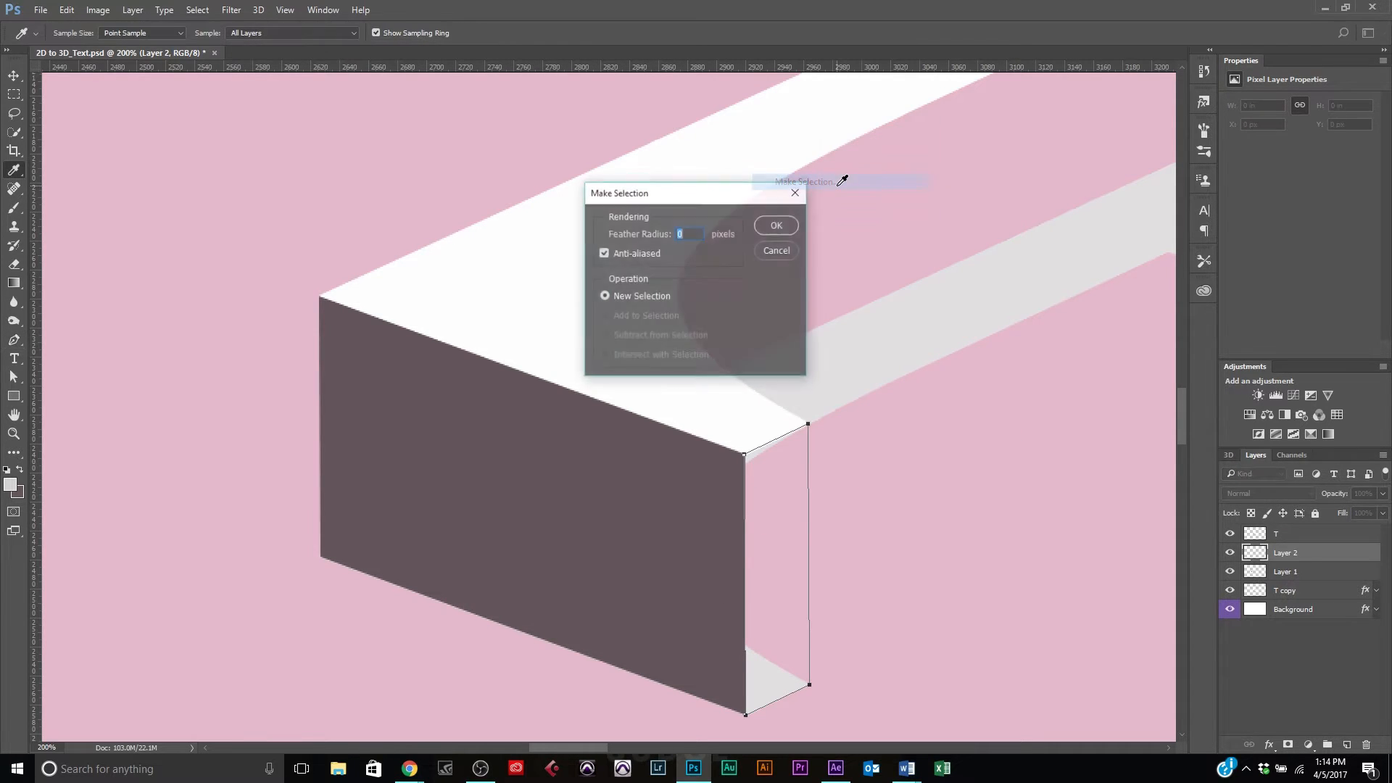
click(774, 225)
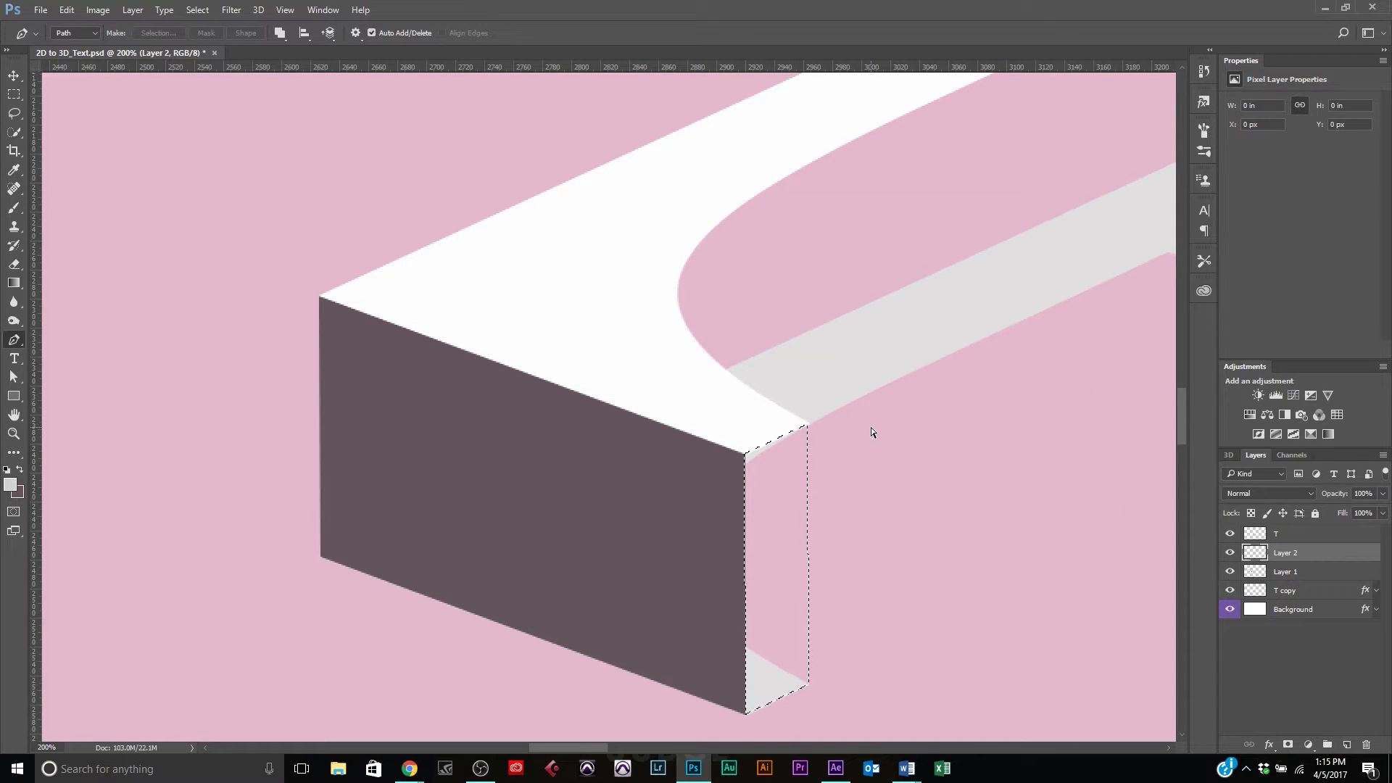
key(ctrl+BackSpace)
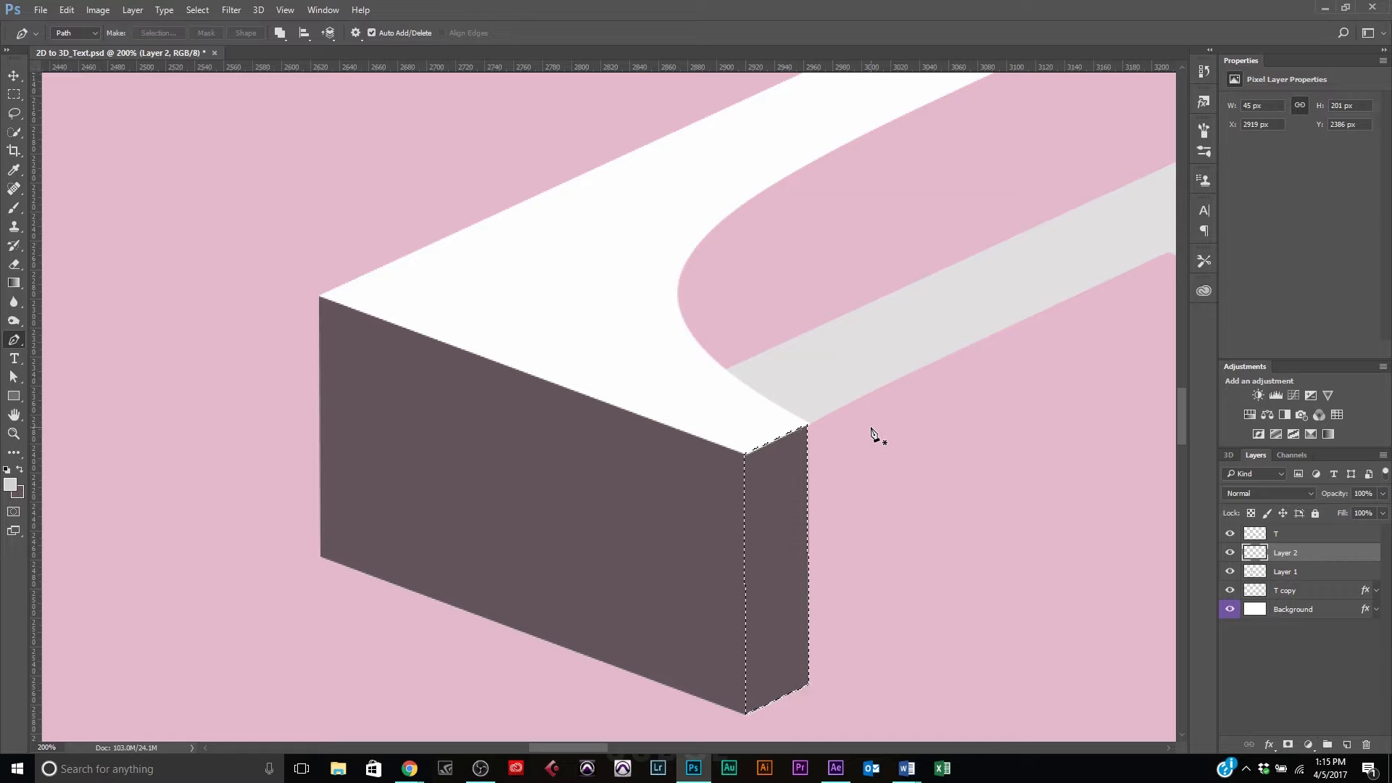
key(ctrl+d)
Move Layer 2 below Layer 1 in the layer stack
key(ctrl+minus)
key(ctrl+minus)
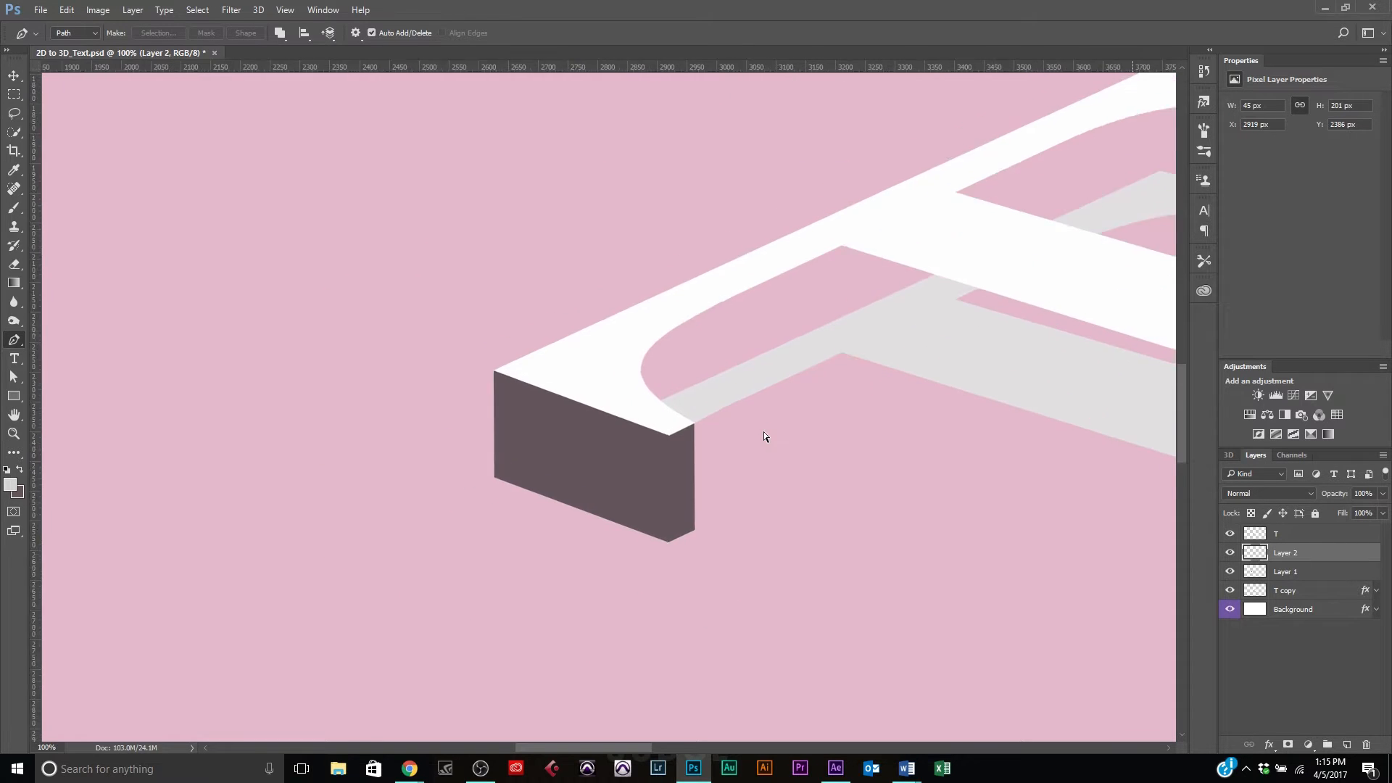
key(ctrl+0)
key(ctrl+plus)
key(ctrl+plus)
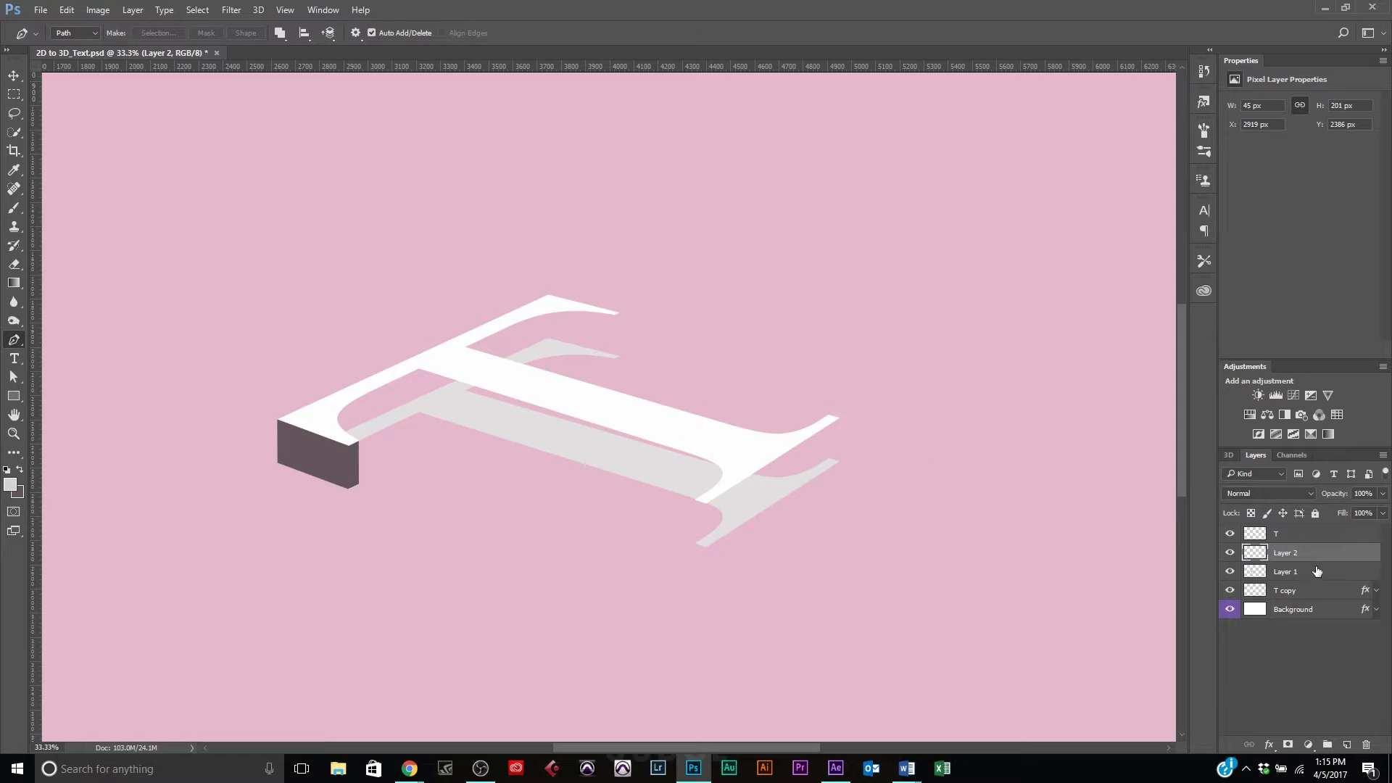
drag(1318, 557, 1308, 566)
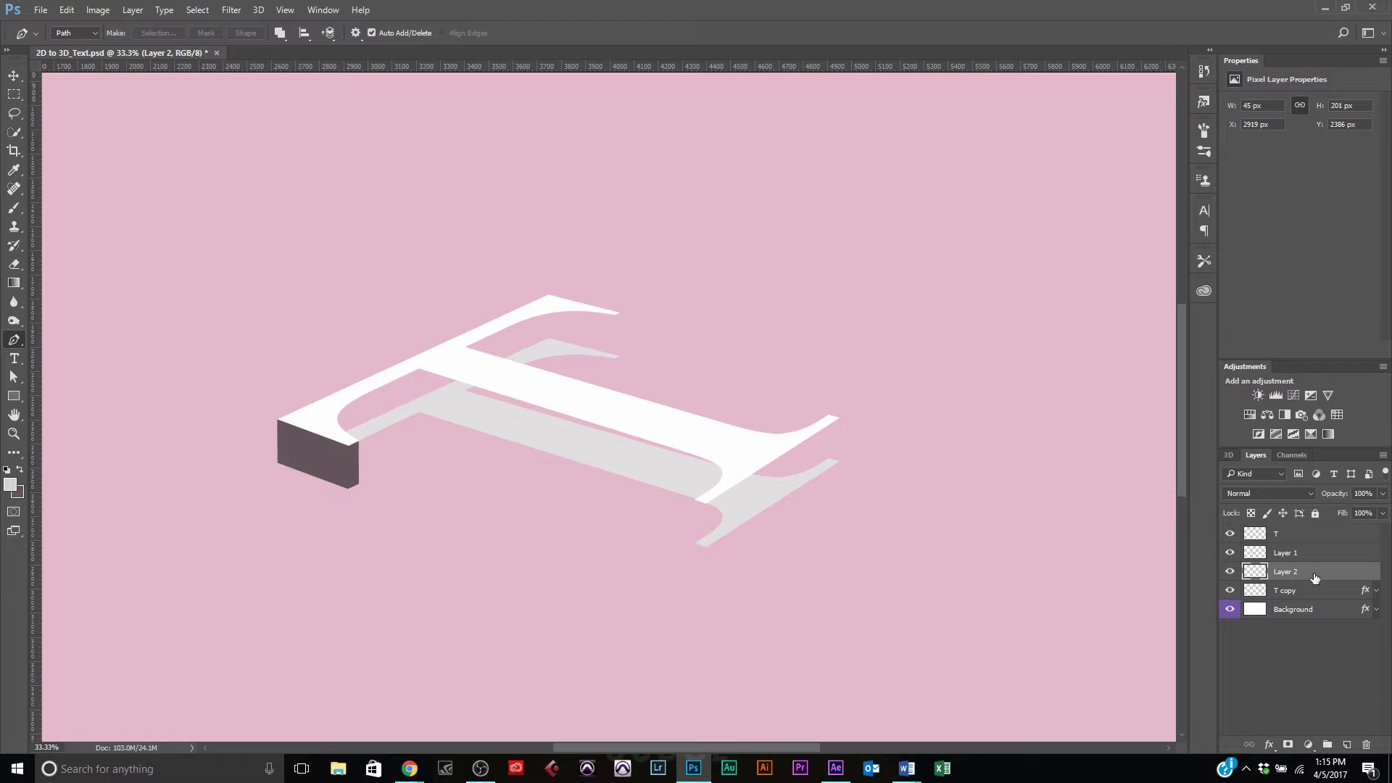
Apply a Color Overlay of #857378 with Normal blend mode and 100% opacity to Layer 2 and collapse its effects list
double_click(1336, 576)
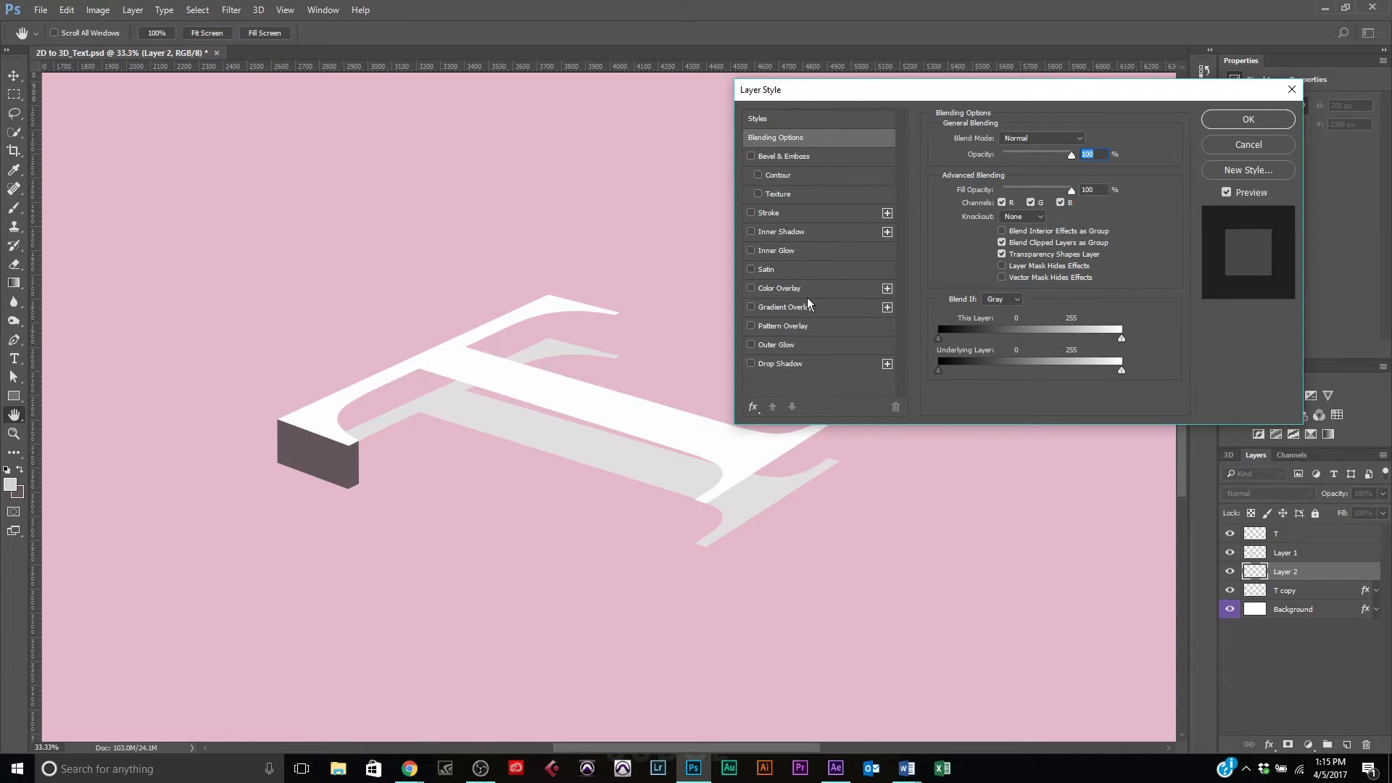
click(778, 289)
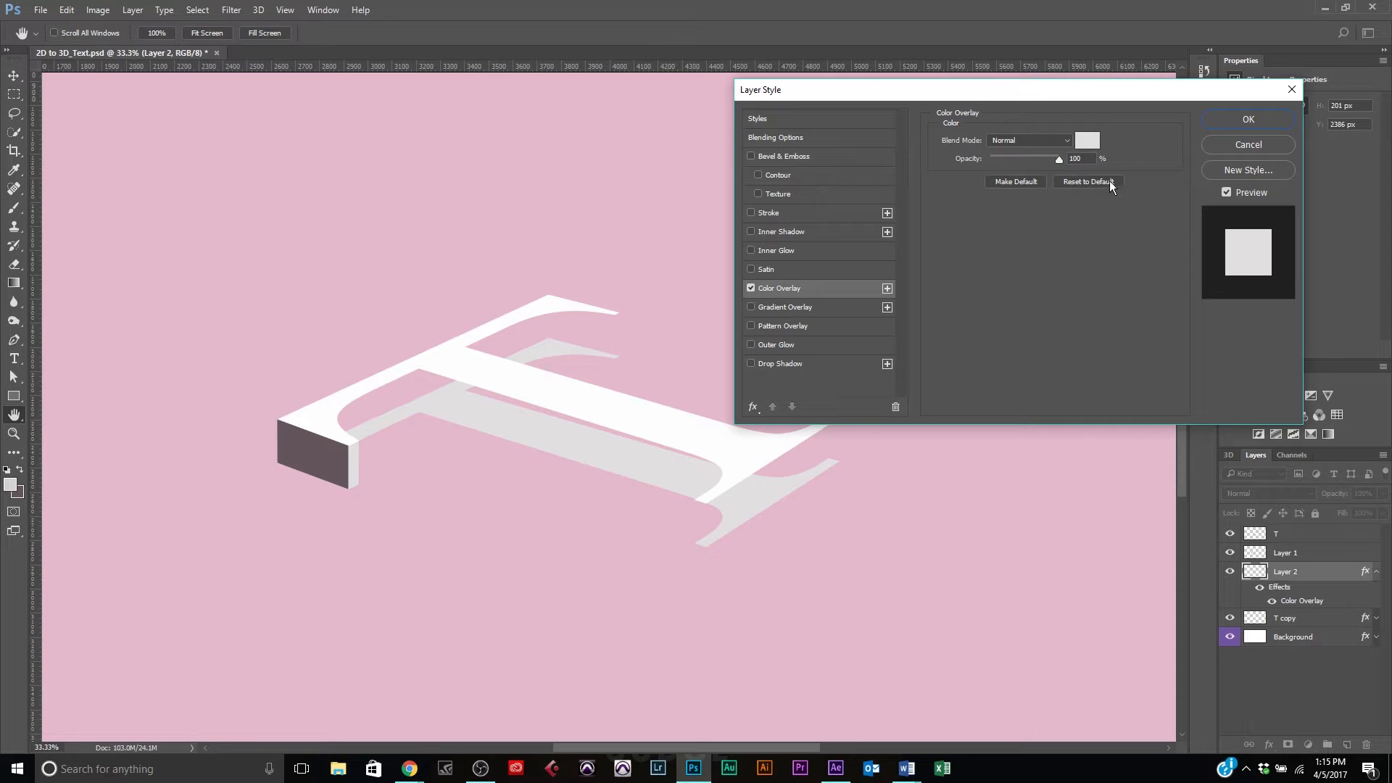
click(1093, 144)
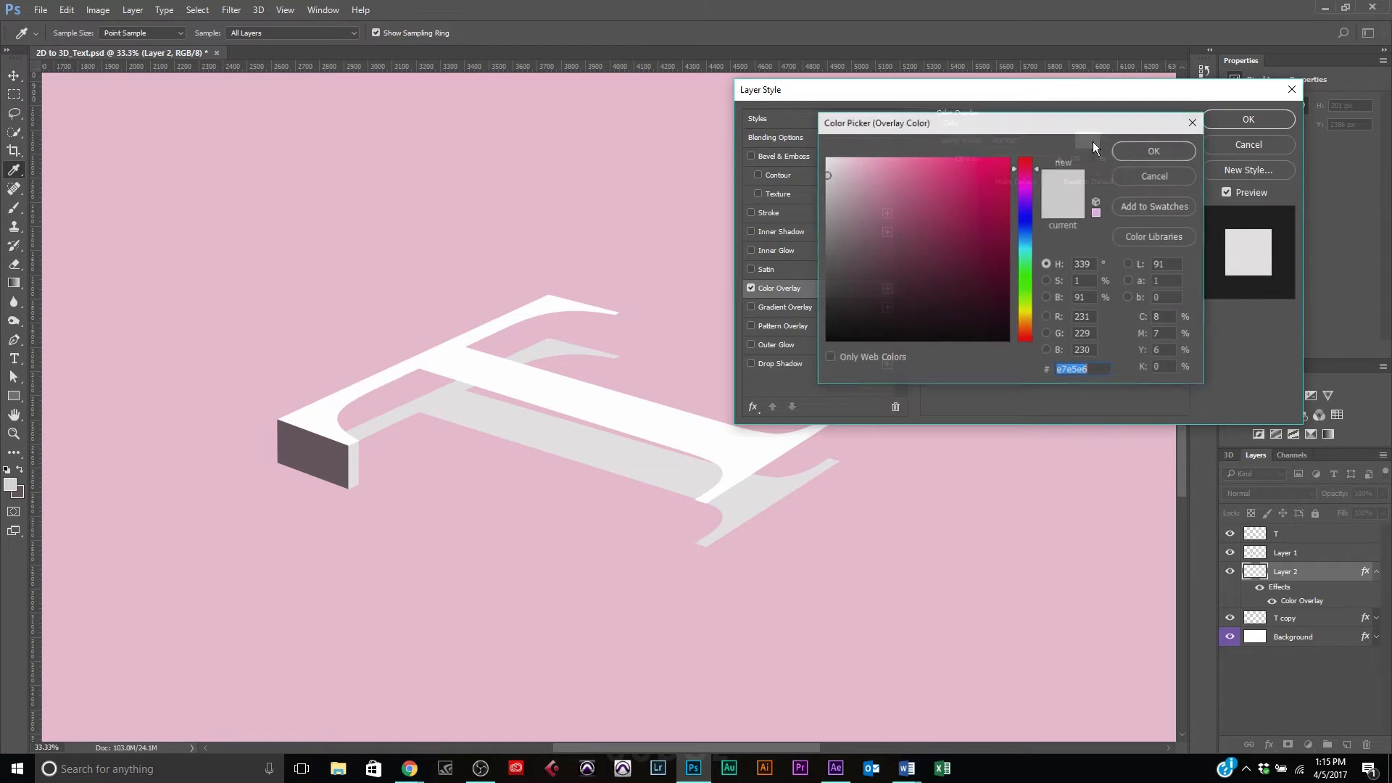
click(303, 460)
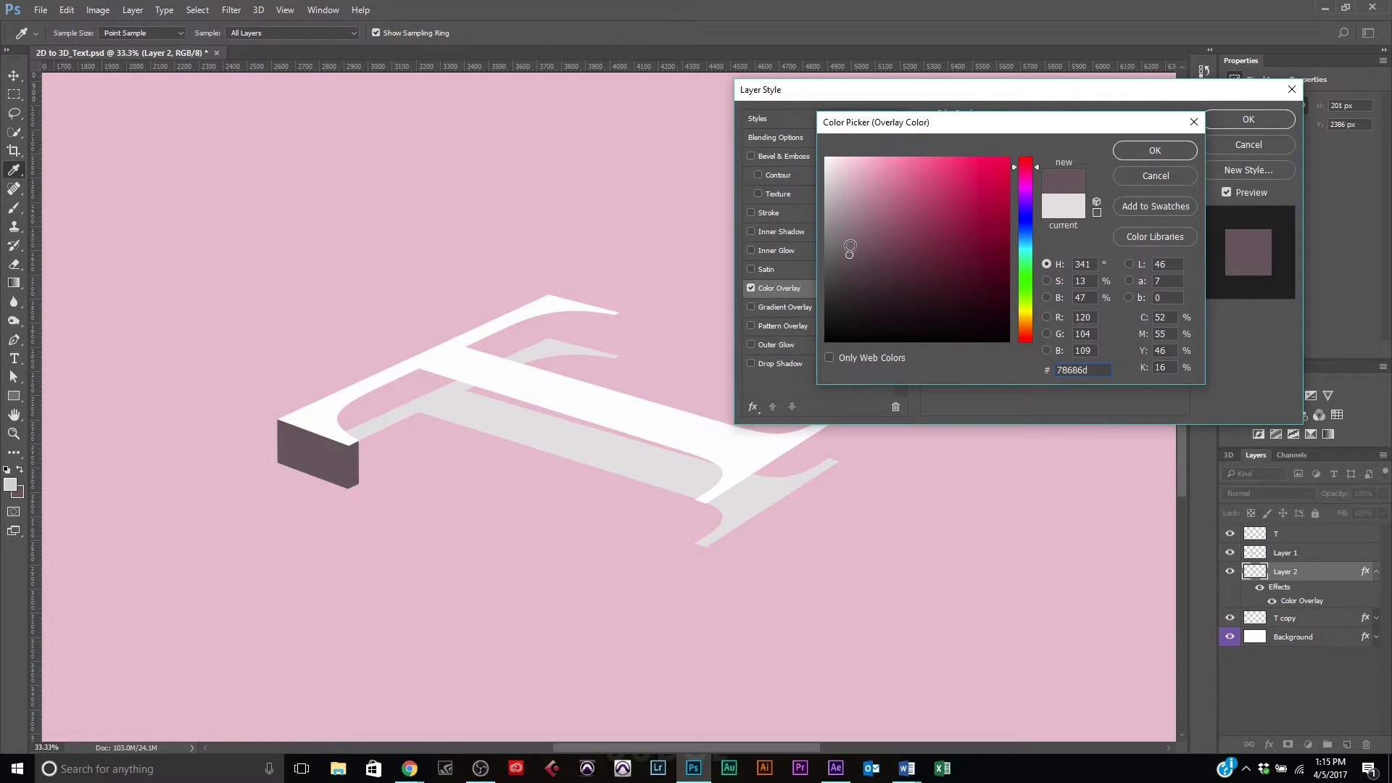
click(847, 241)
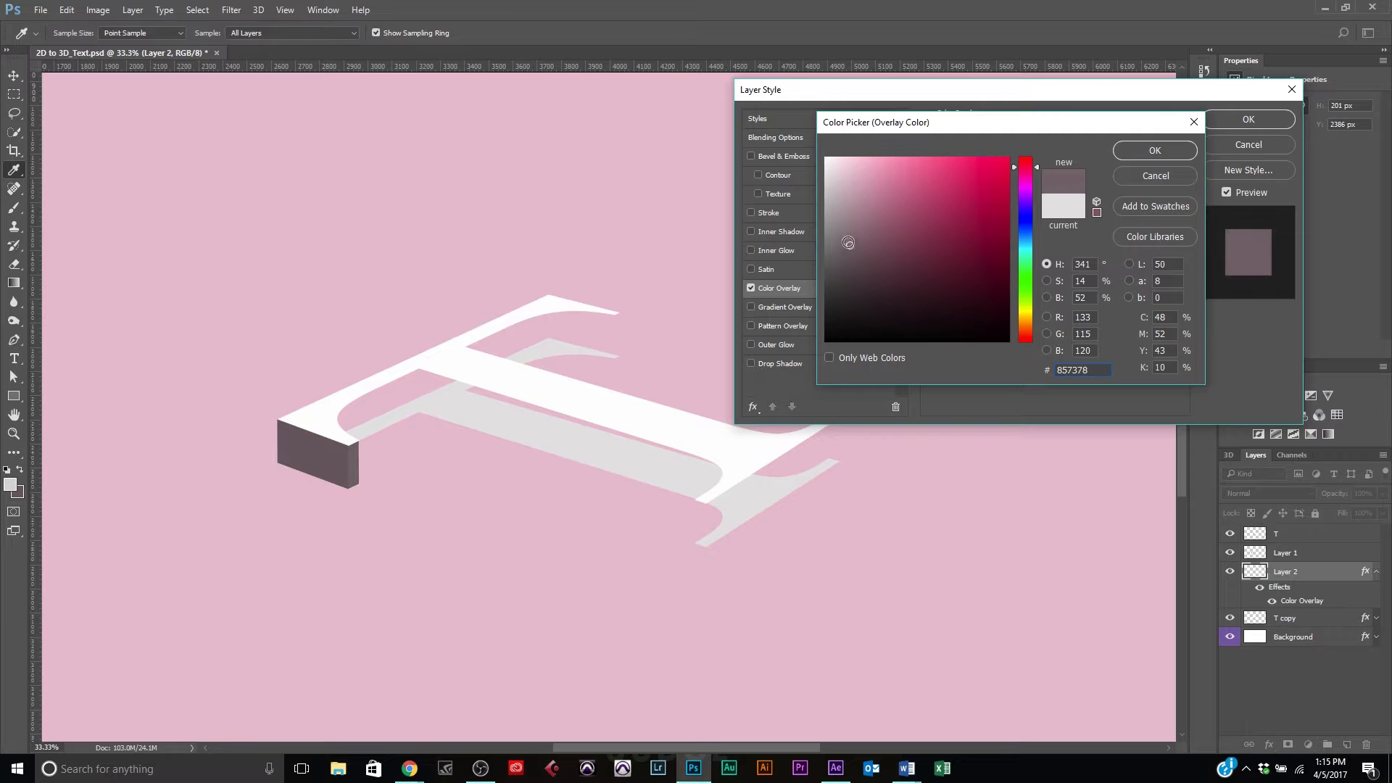
click(1192, 125)
click(1215, 123)
key(p)
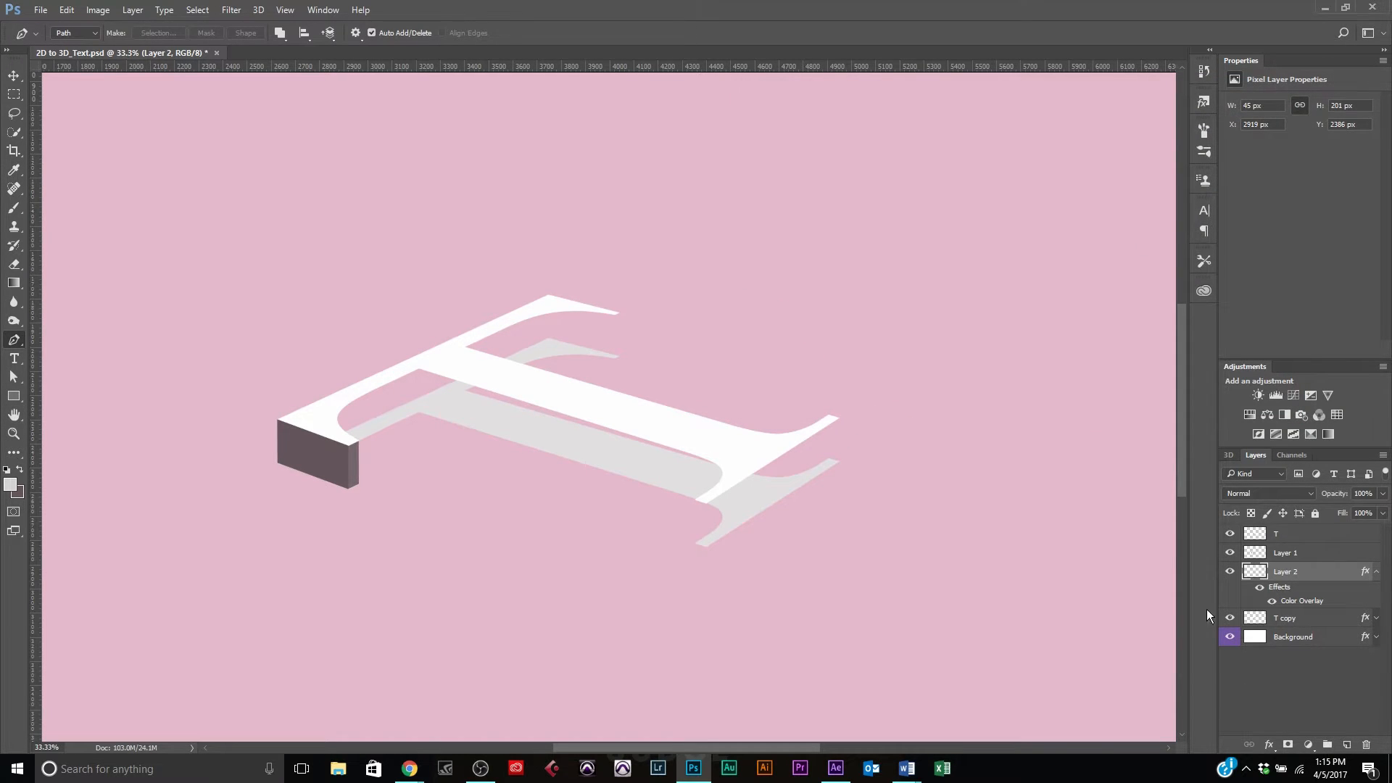
click(1286, 715)
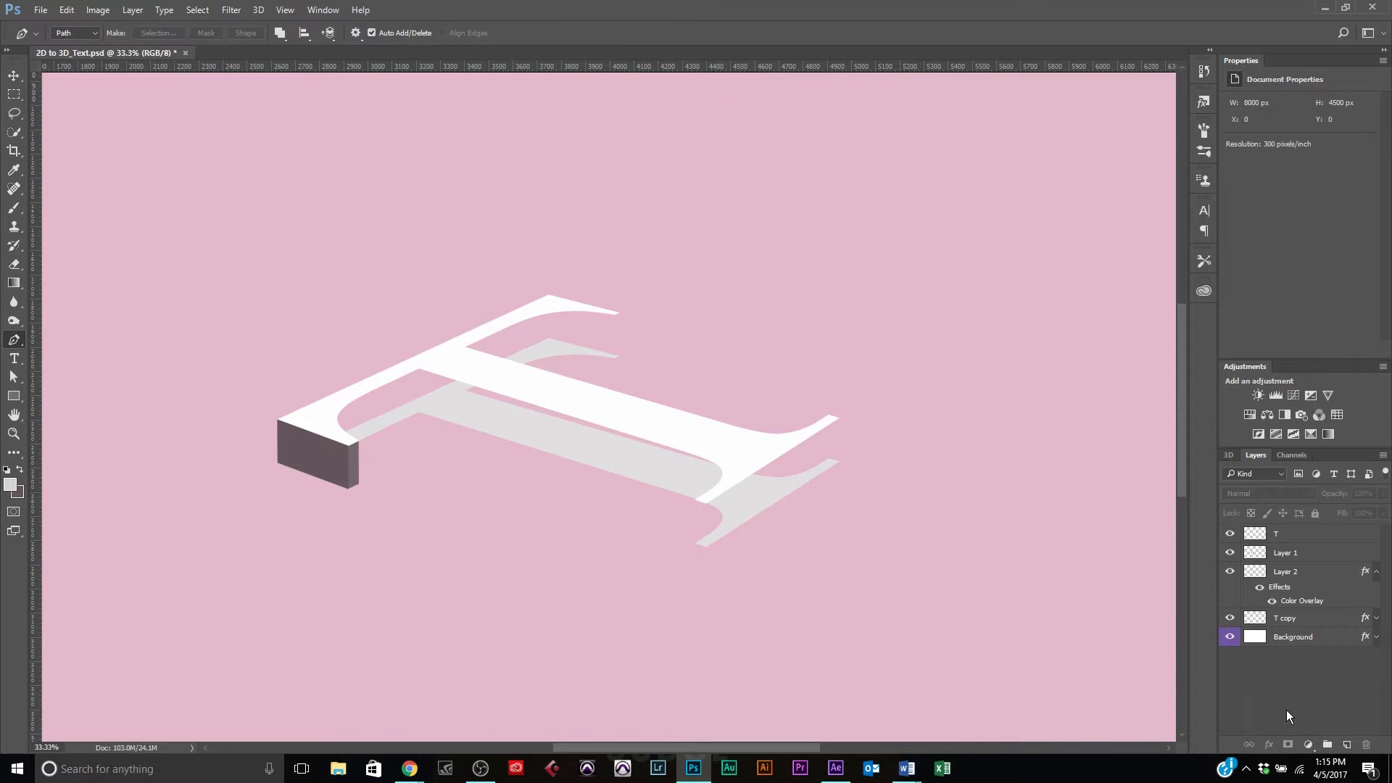
click(1376, 573)
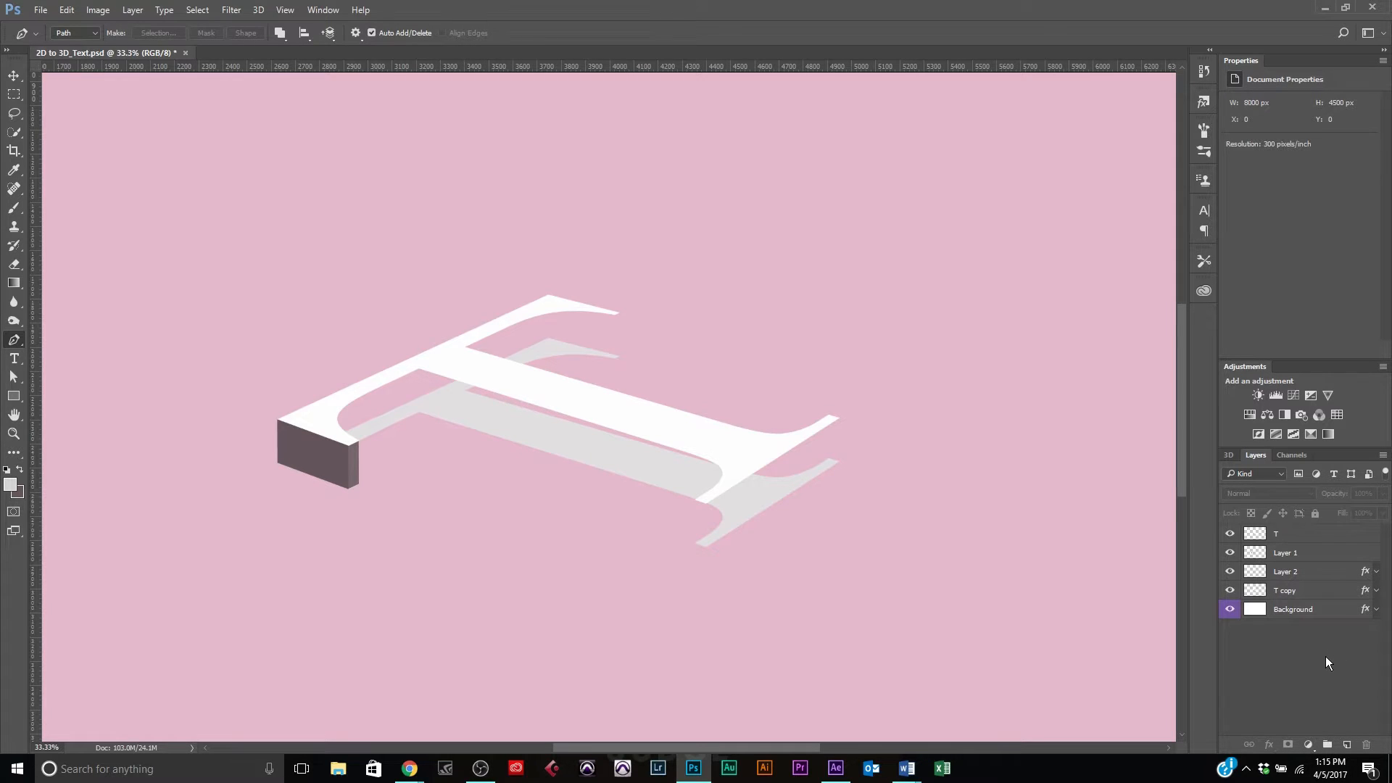
Add a new empty layer between the T layer and Layer 1
key(ctrl+equal)
key(ctrl+equal)
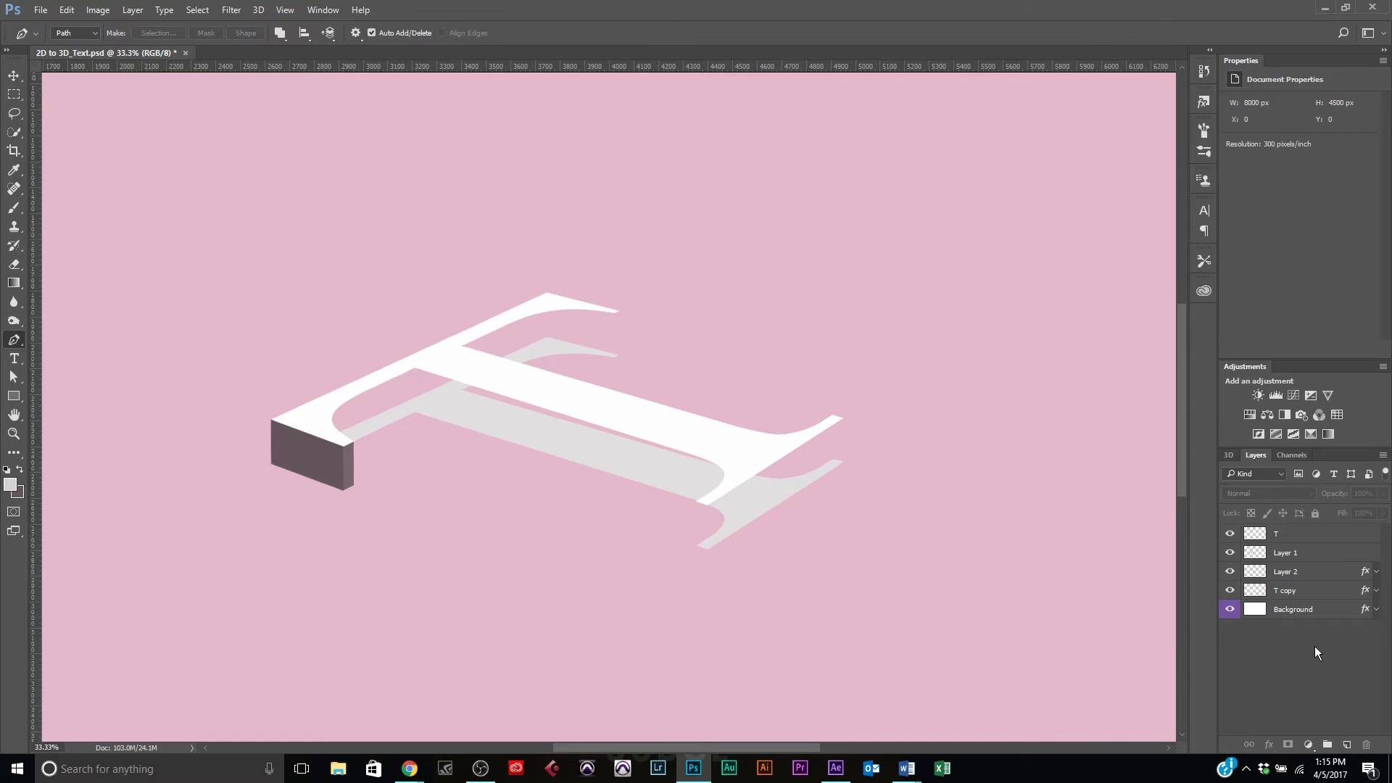
key(h)
drag(557, 451, 812, 417)
key(p)
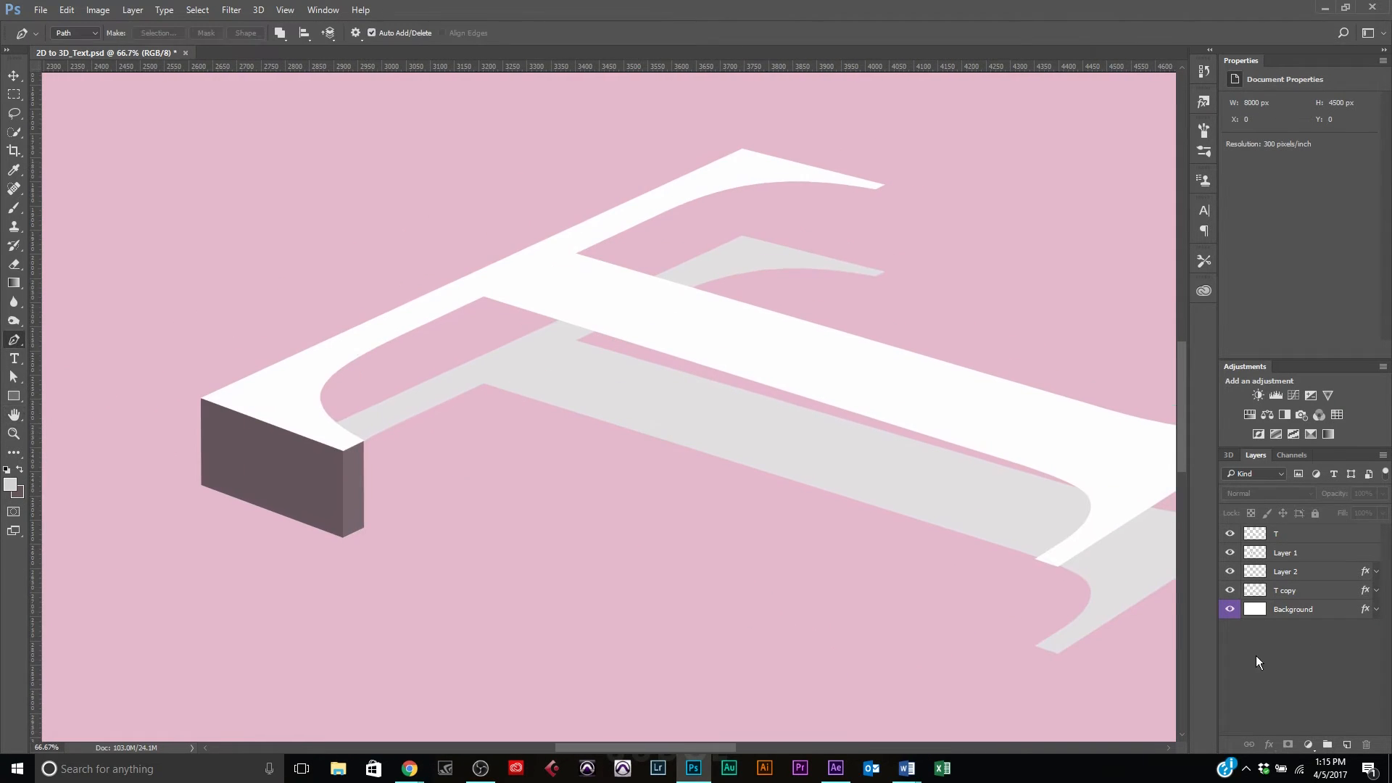
click(1347, 744)
drag(1299, 534, 1299, 564)
With the Pen tool, trace a closed path around the curved inner side face between T and T copy, from near serif to stem corner
click(322, 427)
drag(341, 364, 391, 339)
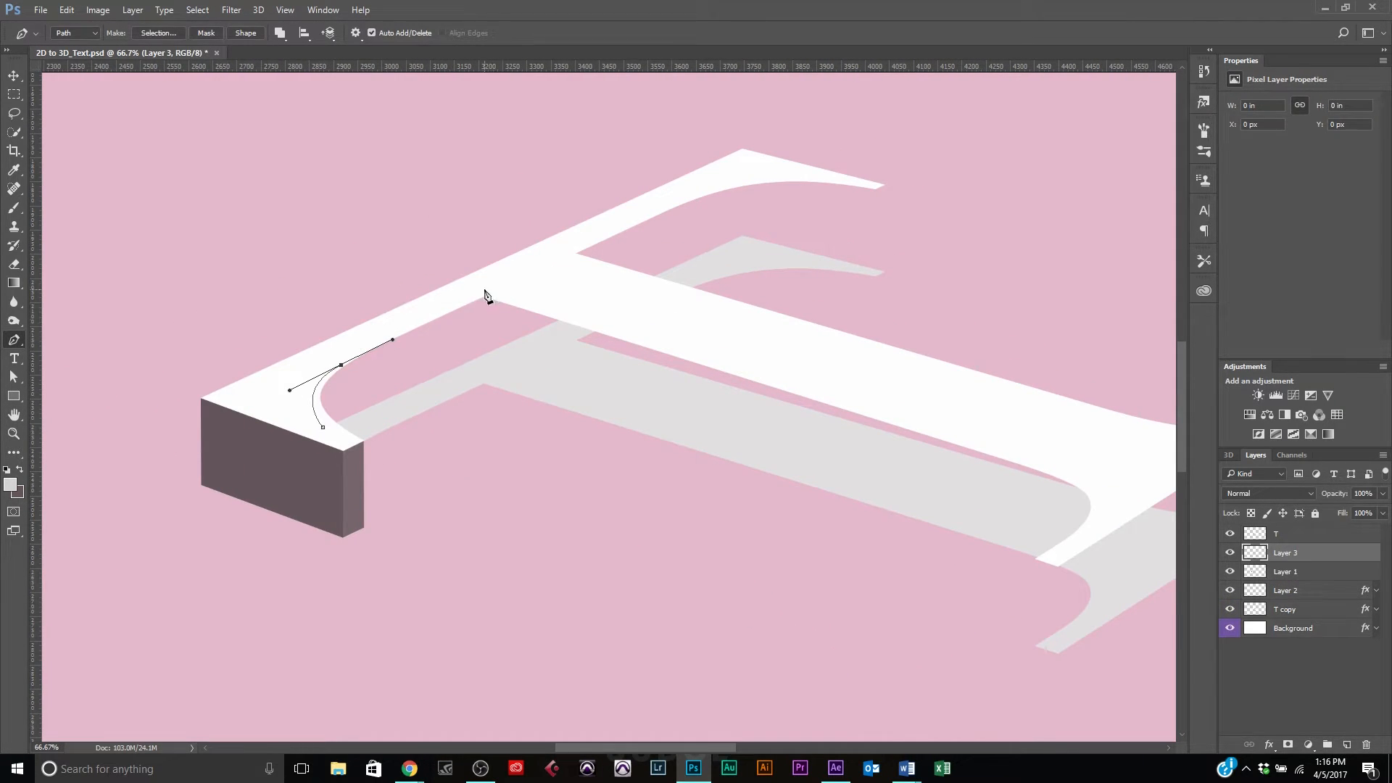
click(483, 295)
key(ctrl+equal)
key(ctrl+equal)
key(space)
drag(388, 247, 763, 383)
click(608, 473)
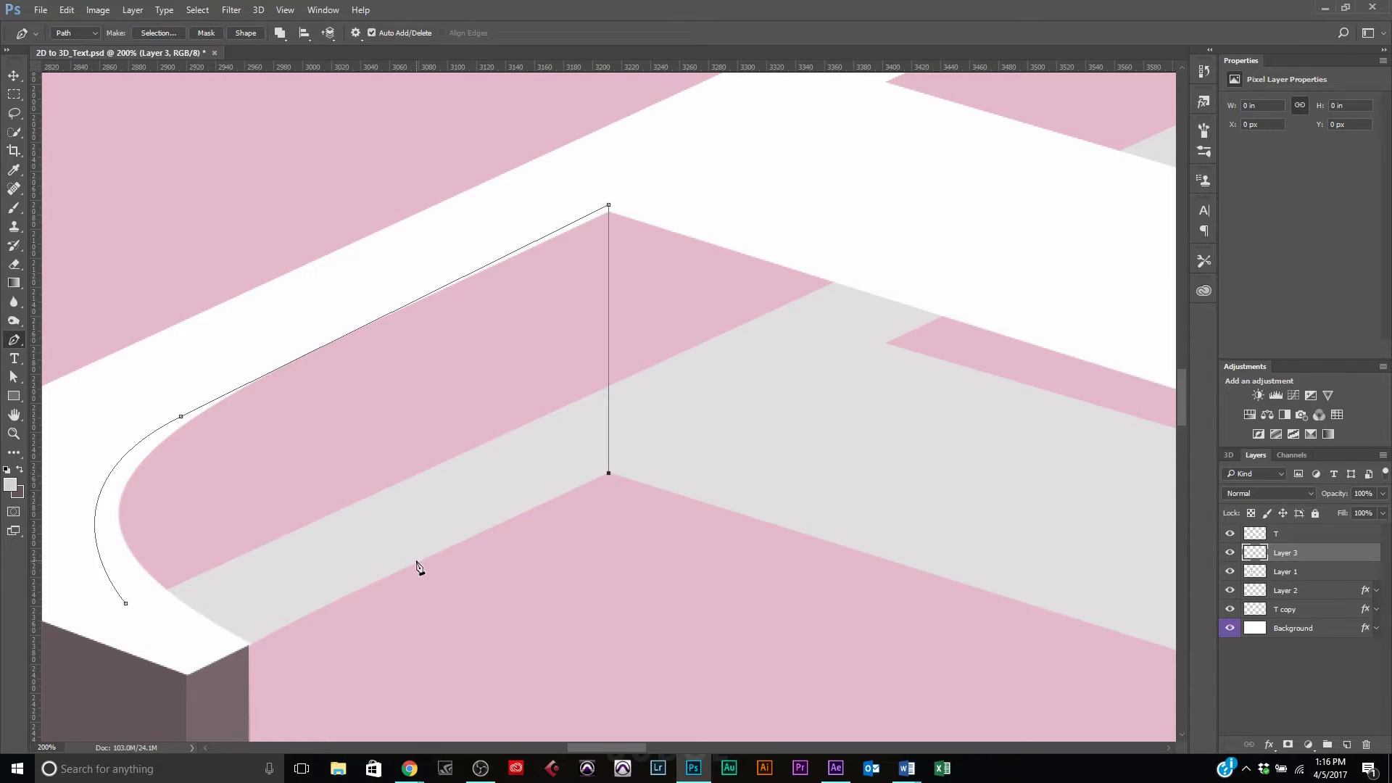
drag(243, 648, 226, 678)
key(ctrl+z)
click(126, 604)
Convert the inner side-face path into a selection with 0-pixel feather, fill it with the dark background colour on Layer 3, and deselect
right_click(187, 526)
click(233, 221)
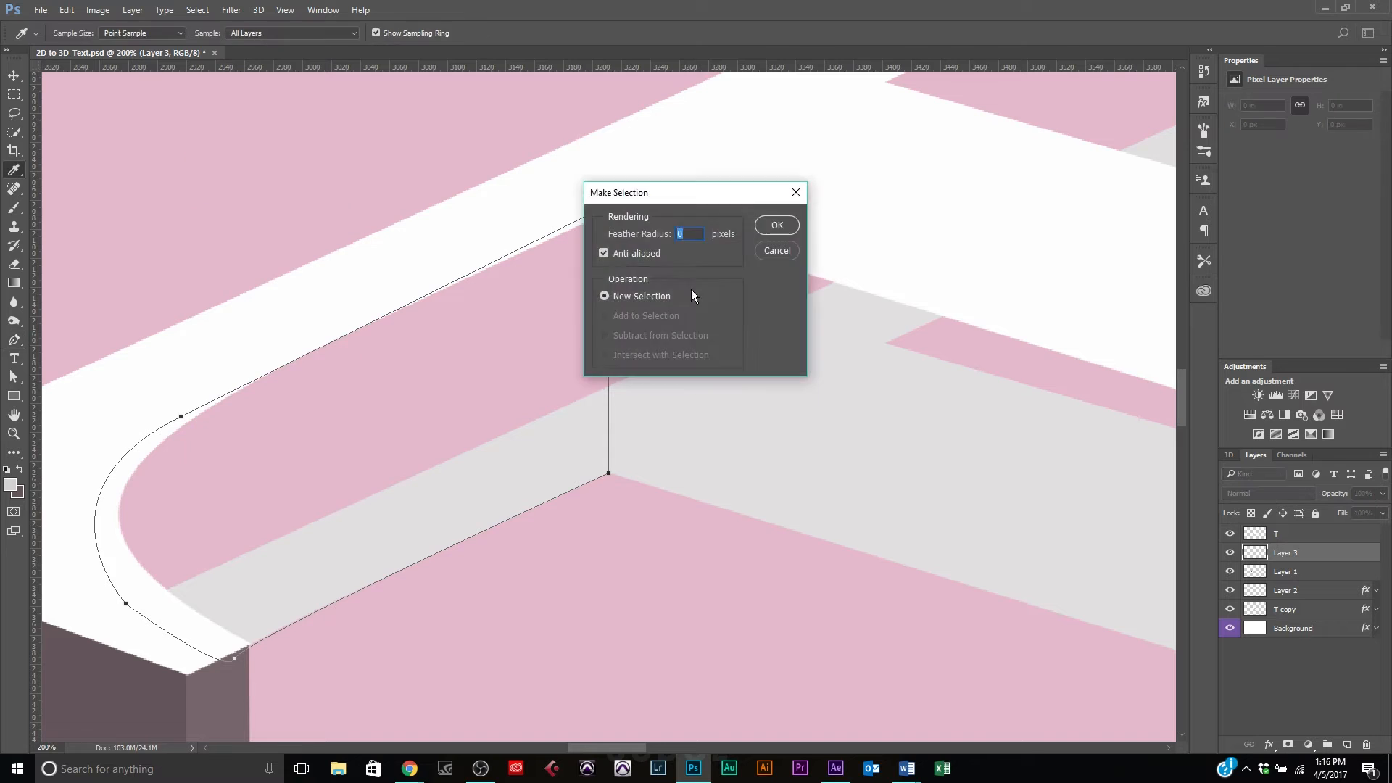
key(Return)
key(ctrl+BackSpace)
key(ctrl+d)
On a new layer above Layer 3, start a Pen path from the inner stem corner along the white T's edge to the foot serif tip
key(space)
key(ctrl+minus)
drag(718, 447, 423, 390)
click(1346, 744)
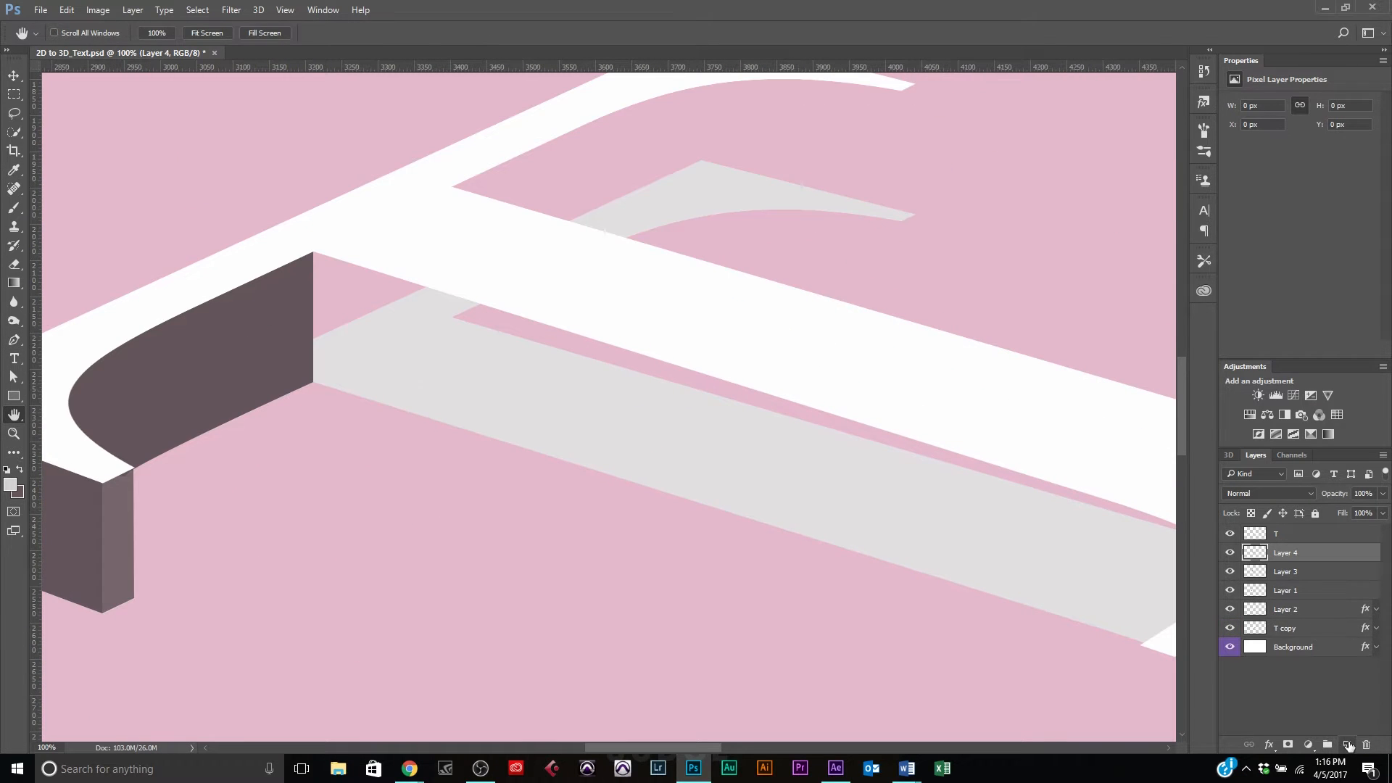
click(313, 251)
key(ctrl+minus)
click(885, 449)
click(1023, 491)
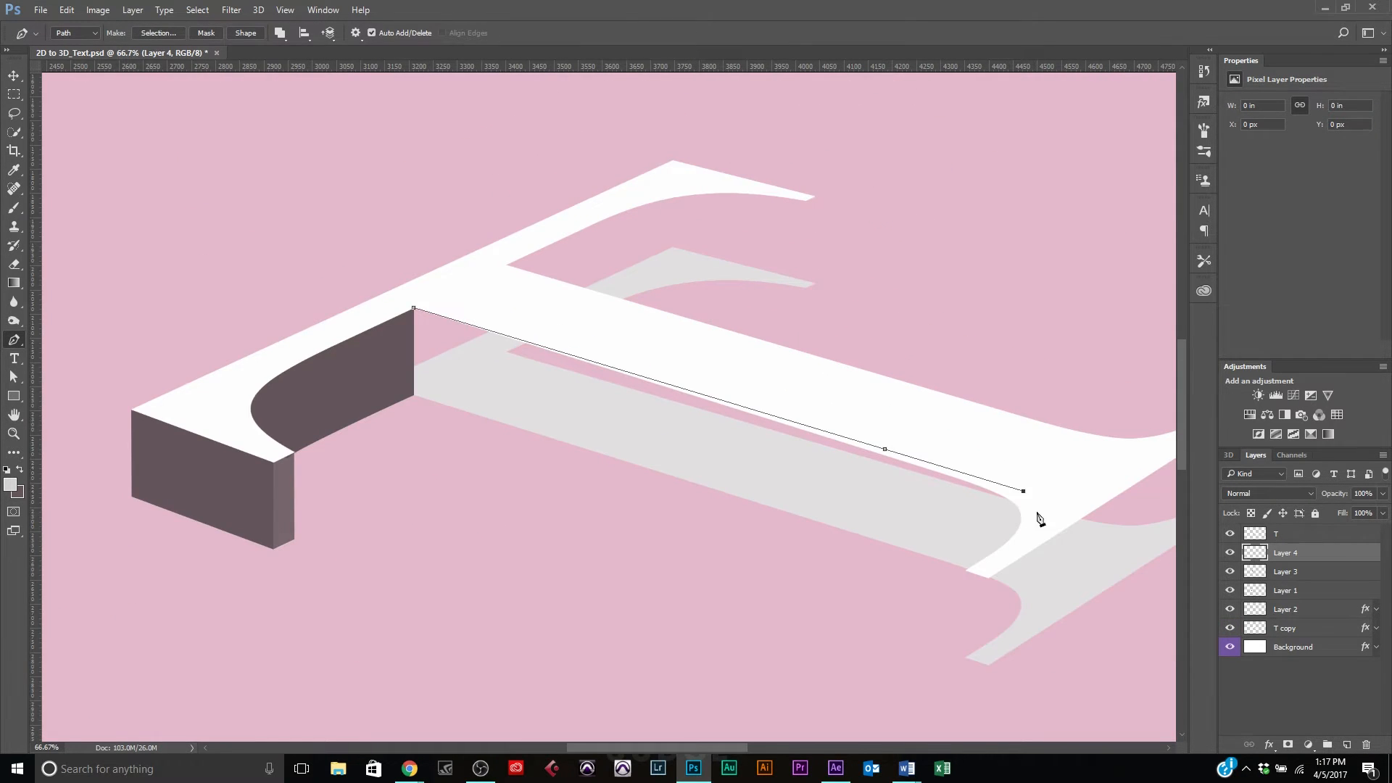
drag(1036, 515, 1029, 526)
drag(1003, 561, 1000, 562)
click(981, 570)
Continue the path along the lower edge of T copy's stem back to the inner corner and close it at its starting anchor
key(ctrl+plus)
key(ctrl+plus)
key(ctrl+minus)
key(ctrl+minus)
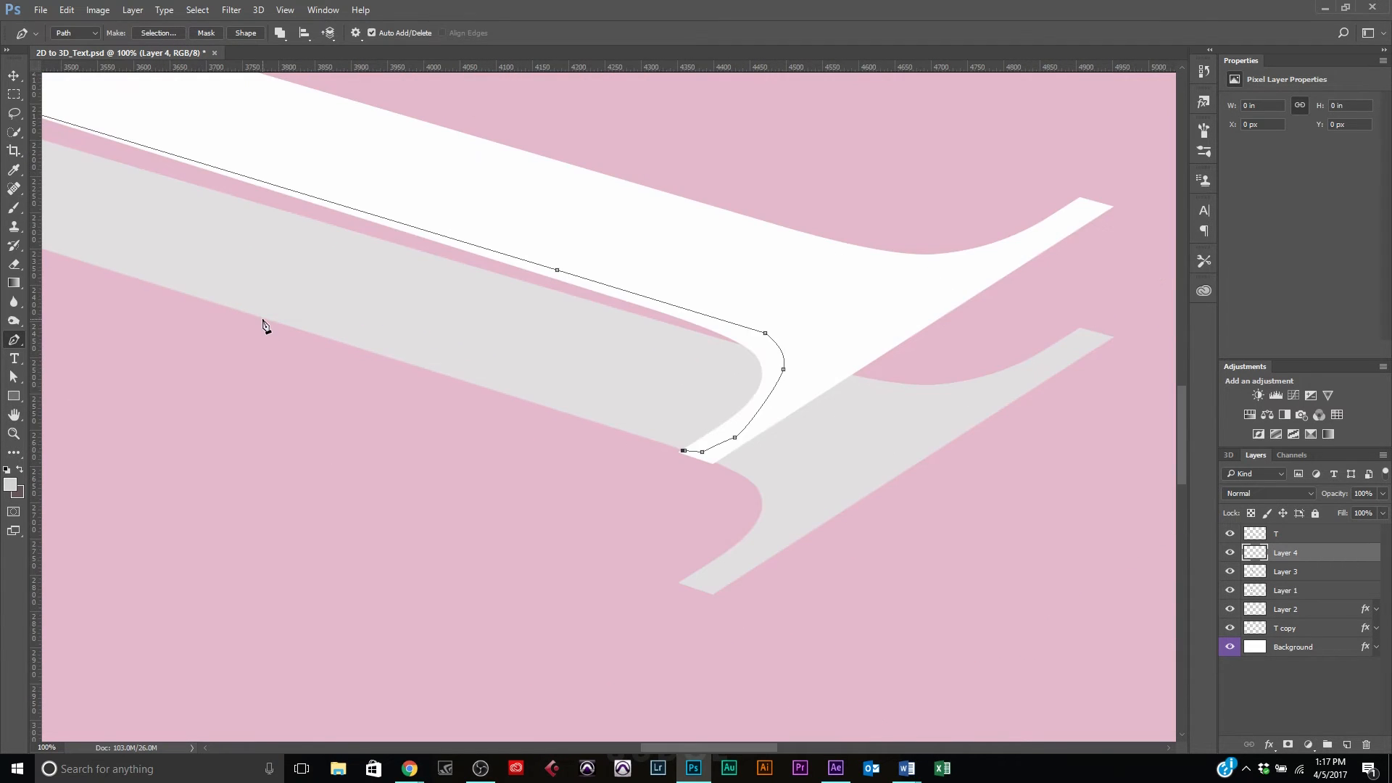
click(262, 315)
key(ctrl+plus)
click(459, 353)
click(460, 221)
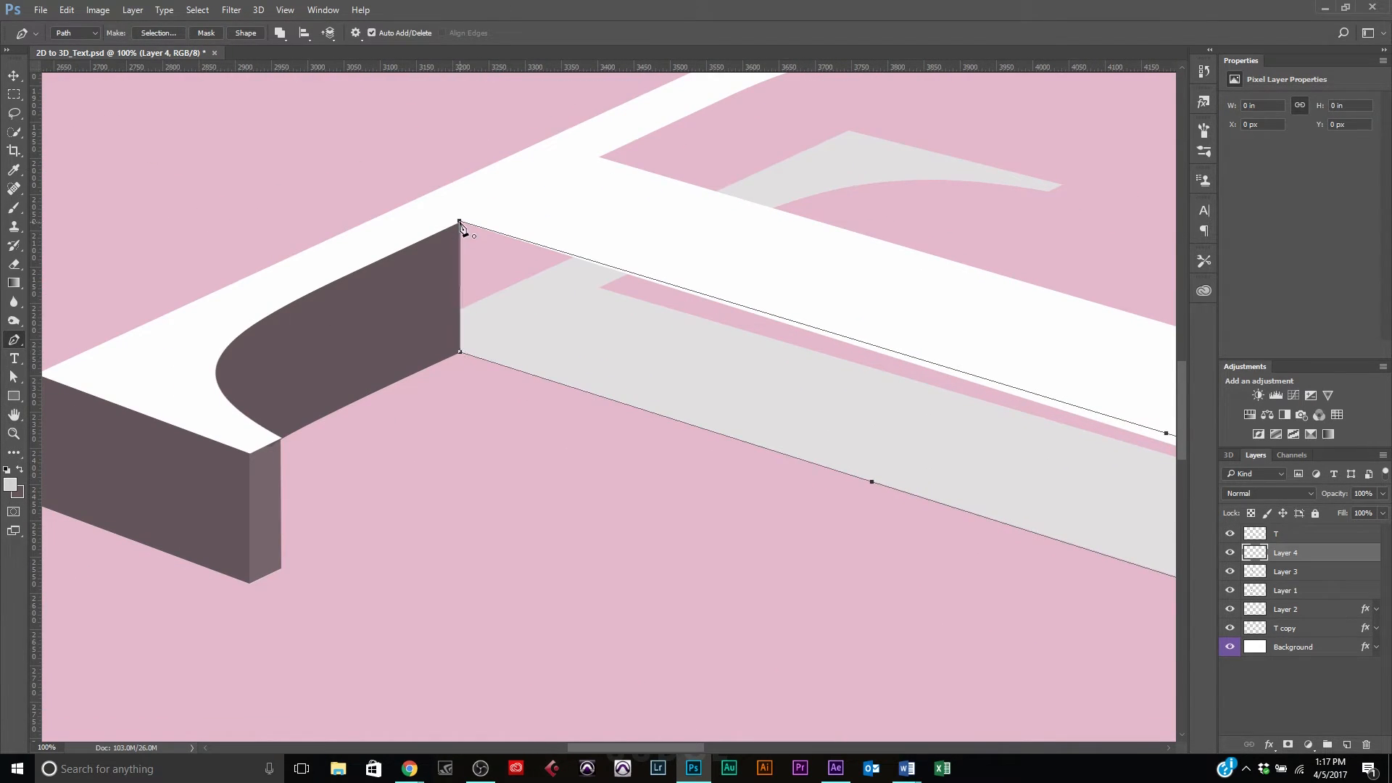
Convert the stem side-face path into a selection, fill it with the dark background colour on Layer 4, and deselect
right_click(553, 282)
click(609, 350)
key(Return)
key(ctrl+BackSpace)
key(ctrl+d)
Apply a lighter purple-grey Color Overlay to the stem side face on Layer 4
key(v)
double_click(1312, 560)
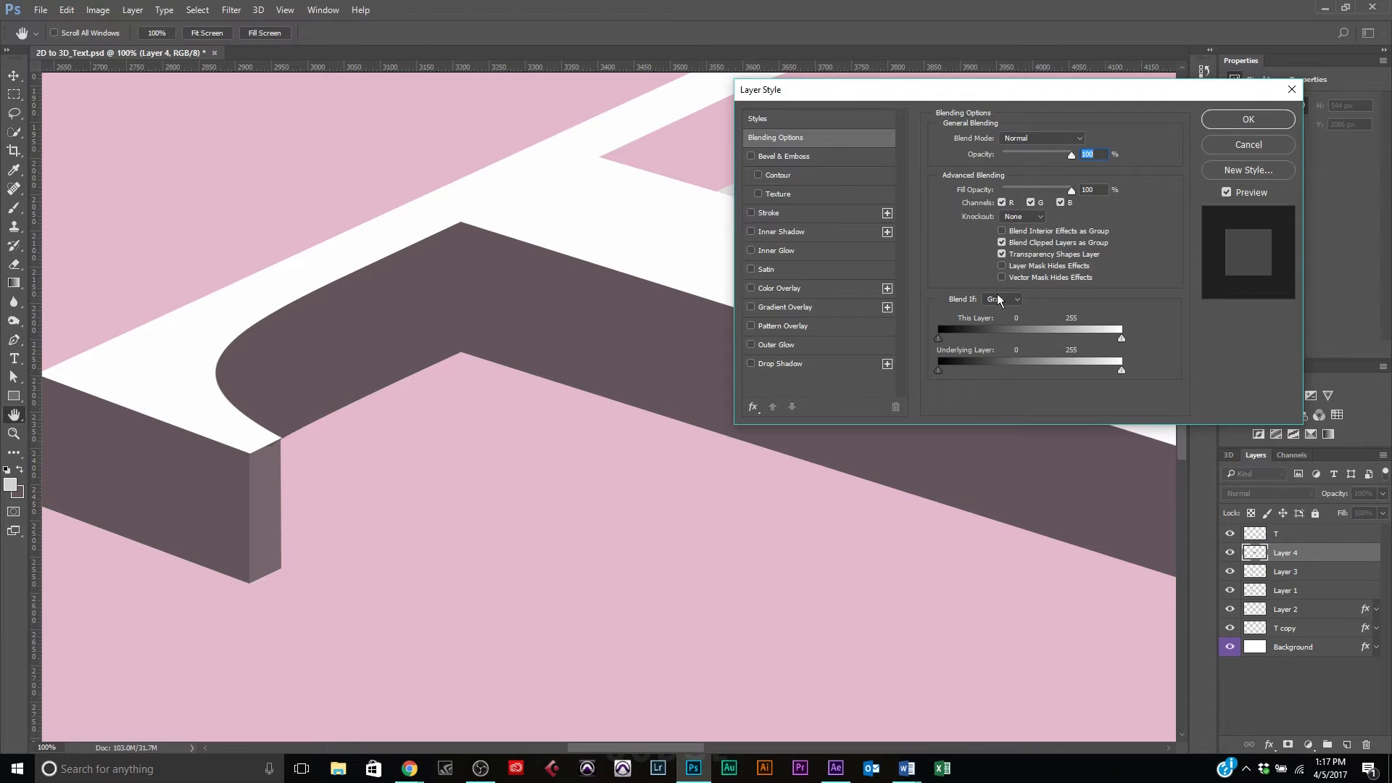
click(780, 290)
click(1084, 142)
click(1154, 148)
click(1247, 118)
Collapse Layer 4's effects list and add a new empty layer directly below the T layer
key(ctrl+0)
key(p)
scroll(798, 428, up, 5)
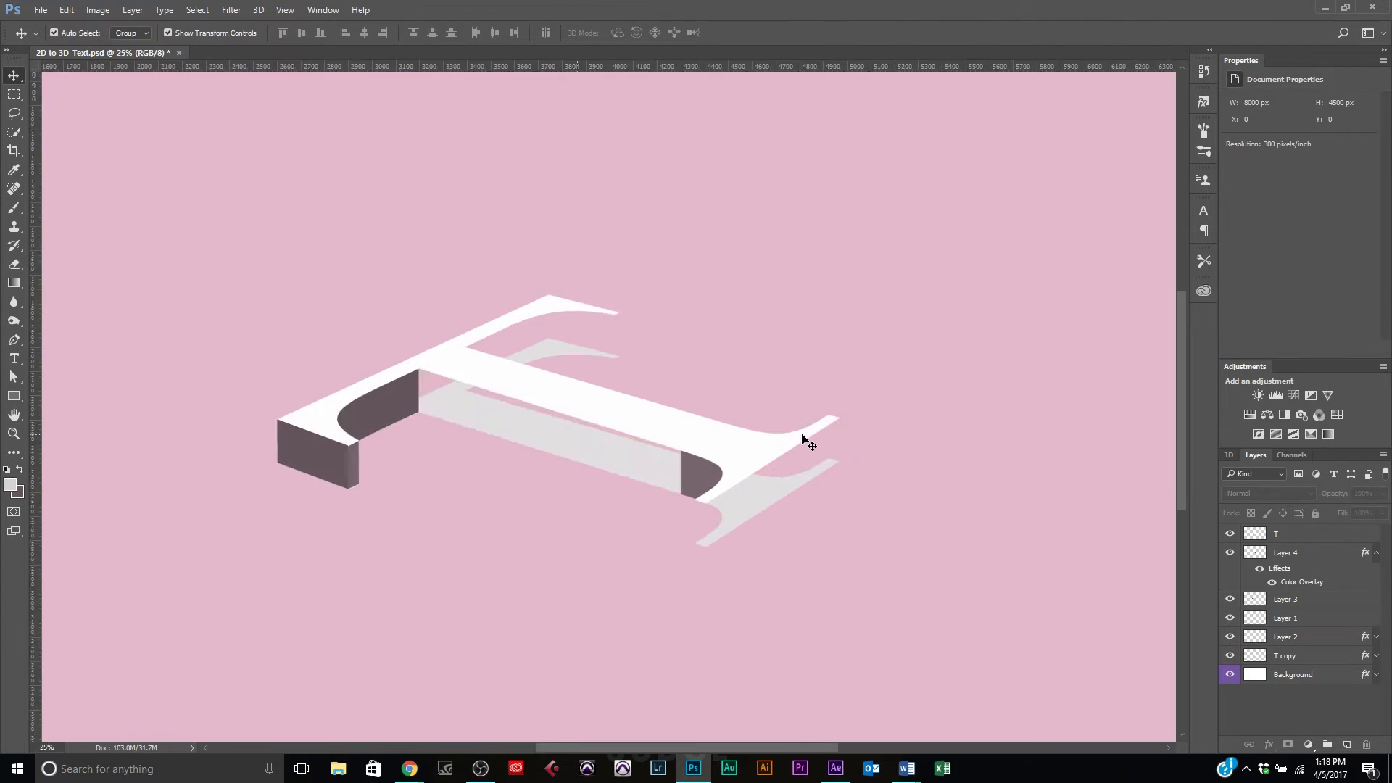
click(865, 430)
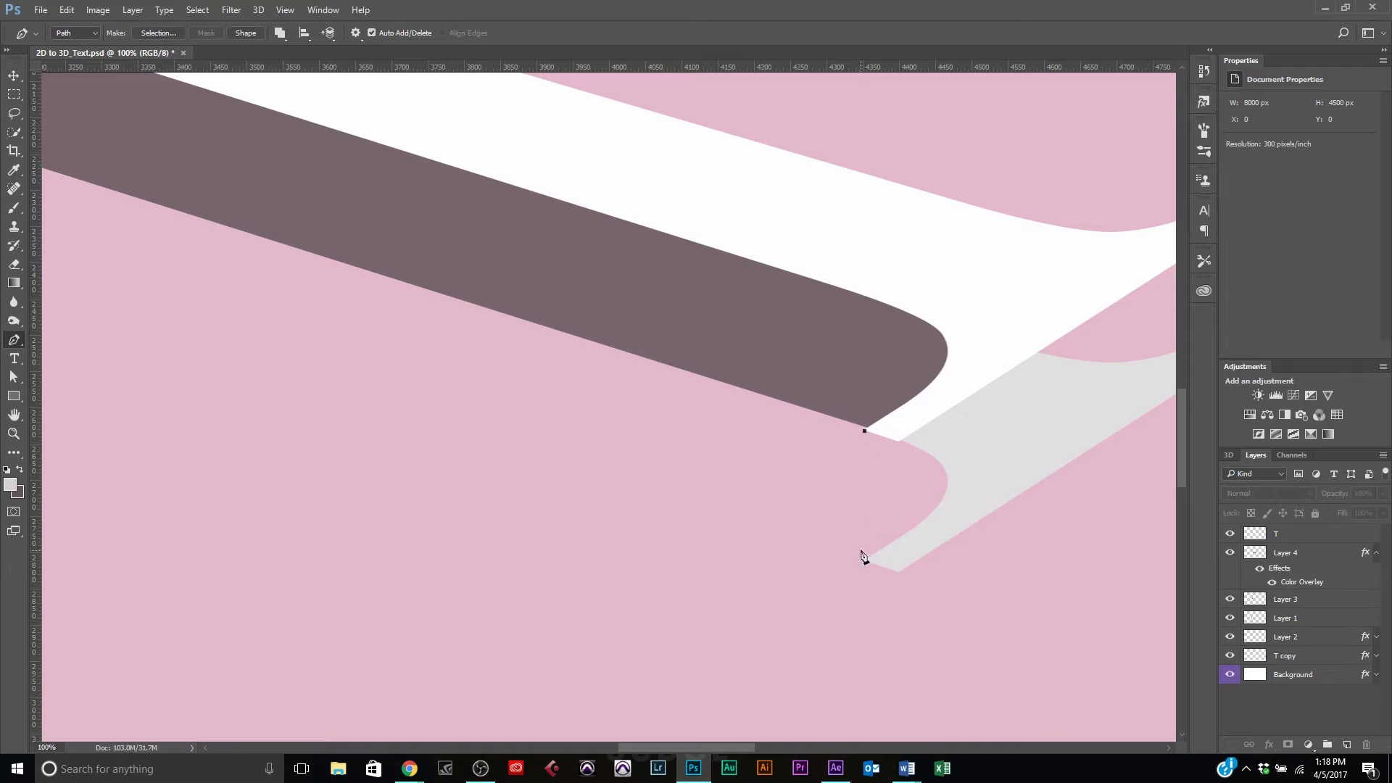
key(ctrl+z)
key(ctrl+plus)
key(ctrl+plus)
drag(895, 575, 662, 320)
click(1380, 559)
key(ctrl+shift+alt+n)
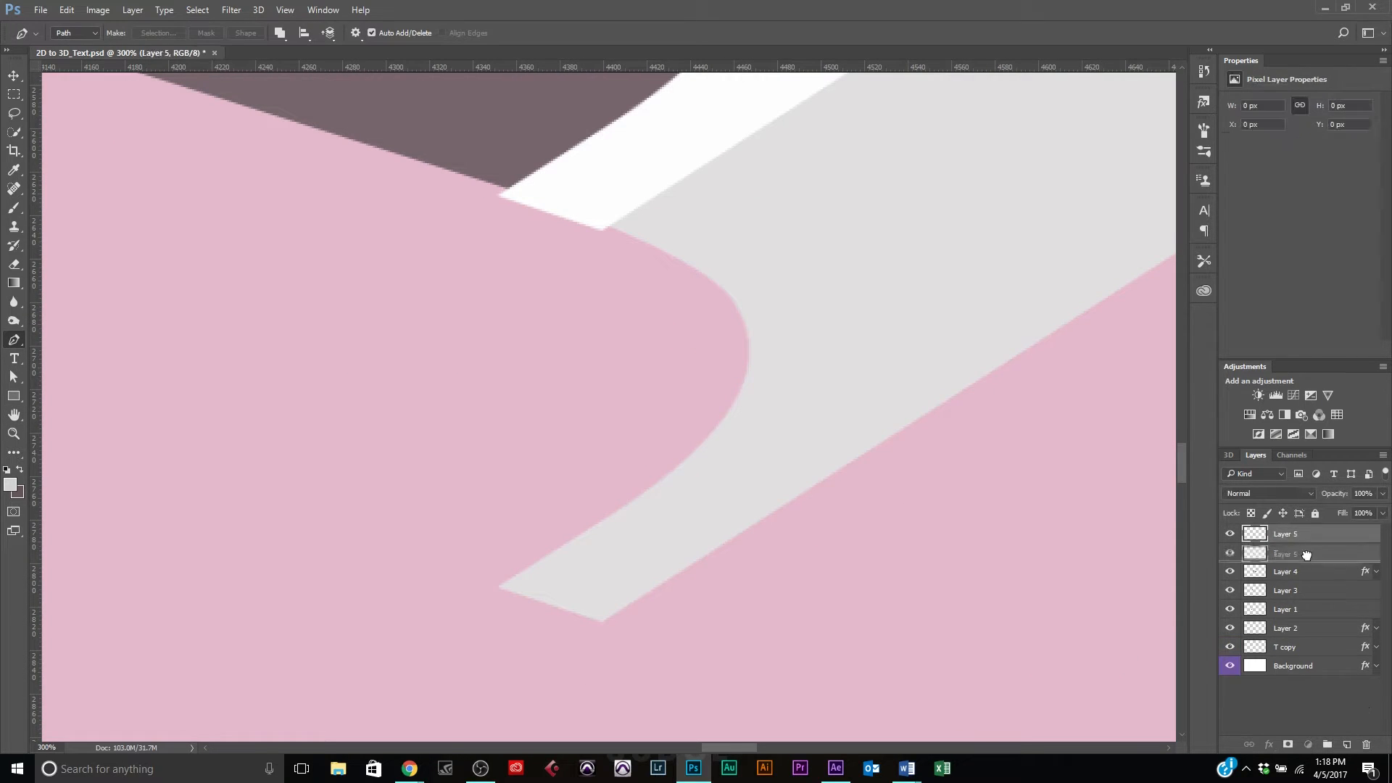
Trace a closed four-corner Pen path around the narrow end face of the foot serif between T and T copy
click(499, 194)
click(499, 587)
click(601, 622)
click(601, 231)
click(499, 193)
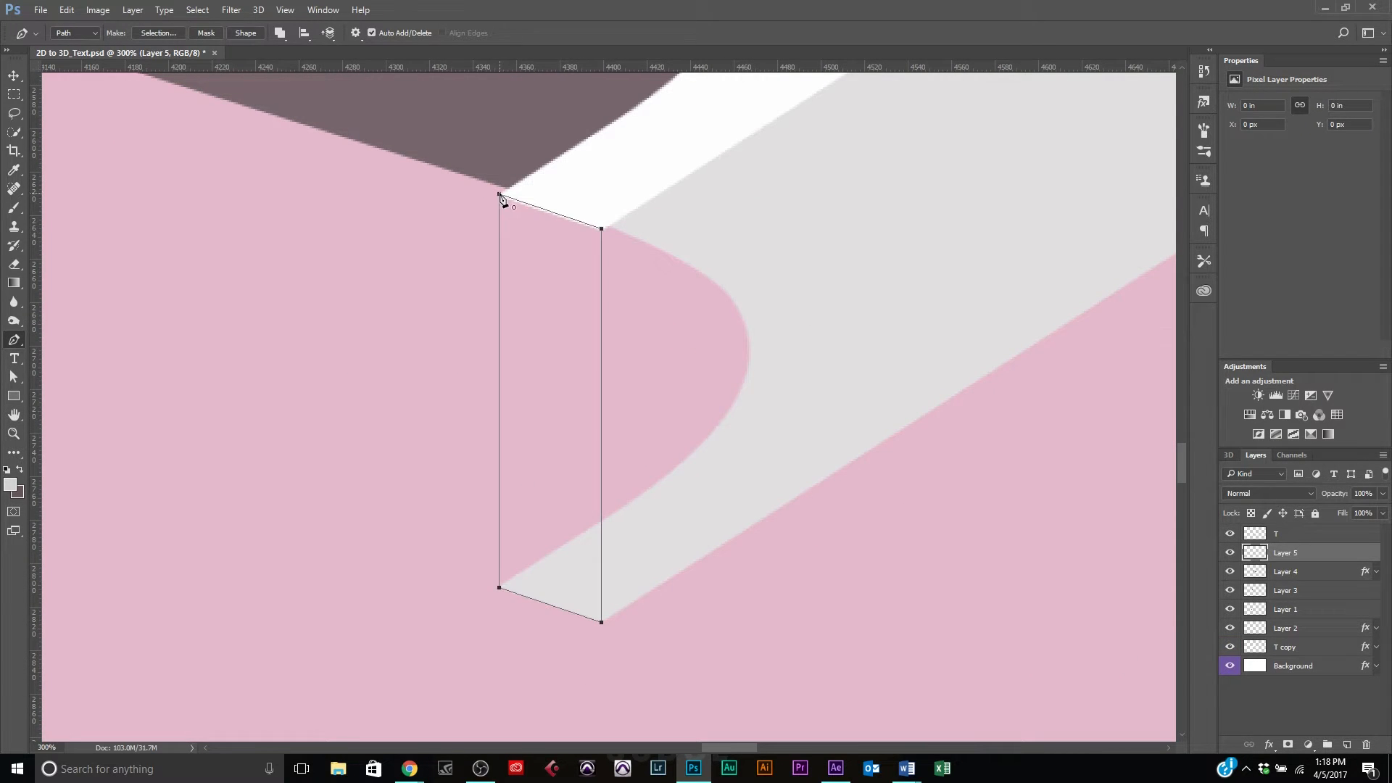
Convert the narrow foot-face path into a selection, fill it with the dark background colour on Layer 5, and deselect
right_click(578, 220)
click(603, 294)
key(Return)
key(ctrl+BackSpace)
key(ctrl+d)
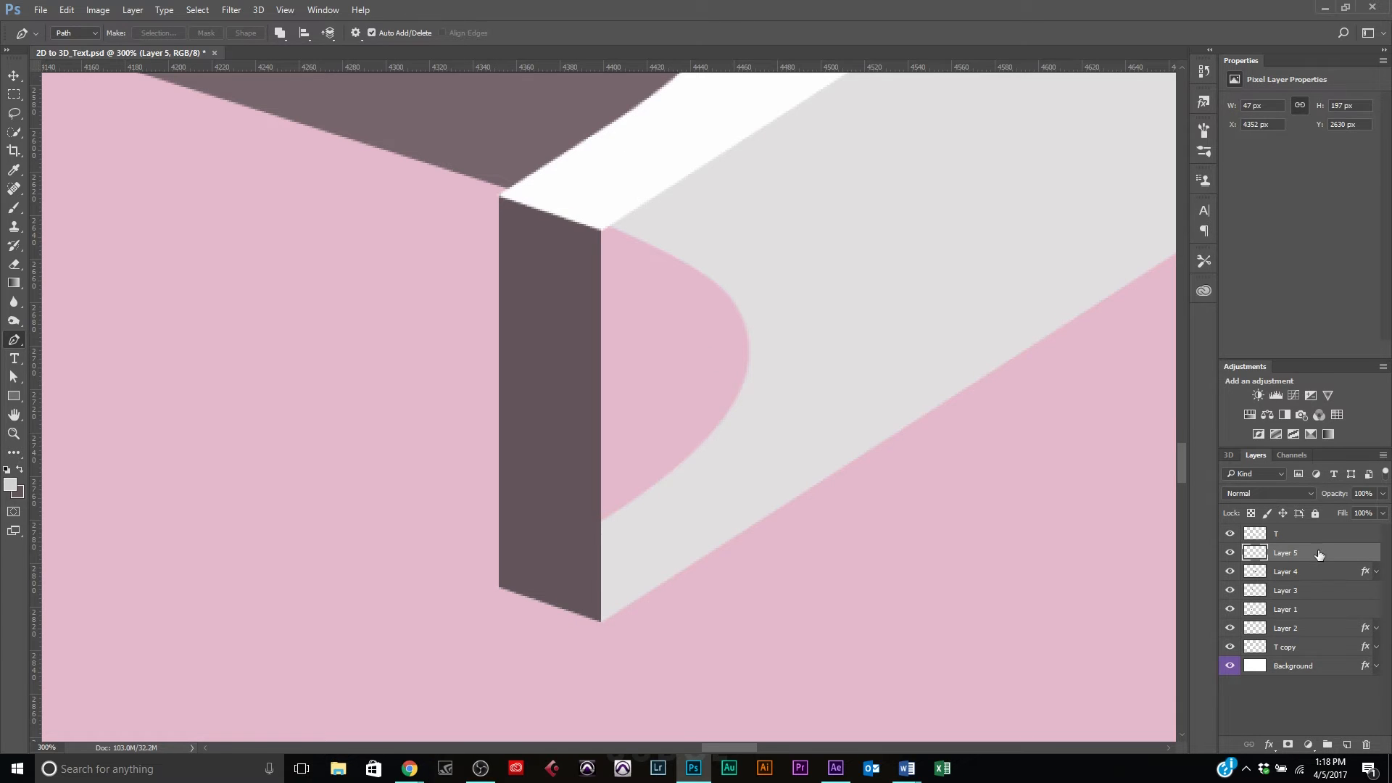
double_click(1321, 555)
click(749, 287)
click(1244, 121)
Add a new empty layer above Layer 5 for the long foot face and activate the Pen tool
drag(744, 321, 444, 558)
key(ctrl+minus)
key(ctrl+minus)
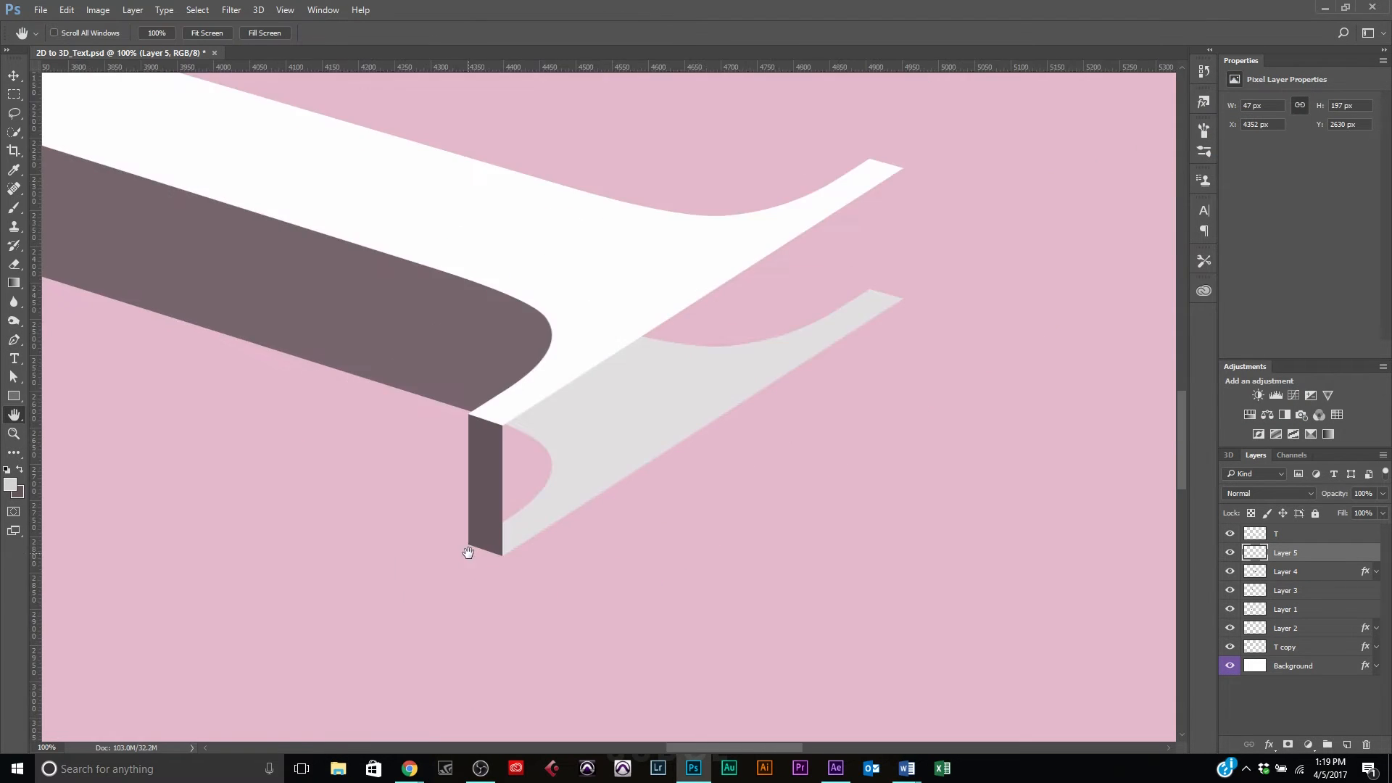
drag(709, 445, 543, 519)
key(ctrl+plus)
drag(534, 385, 739, 190)
click(1348, 745)
key(p)
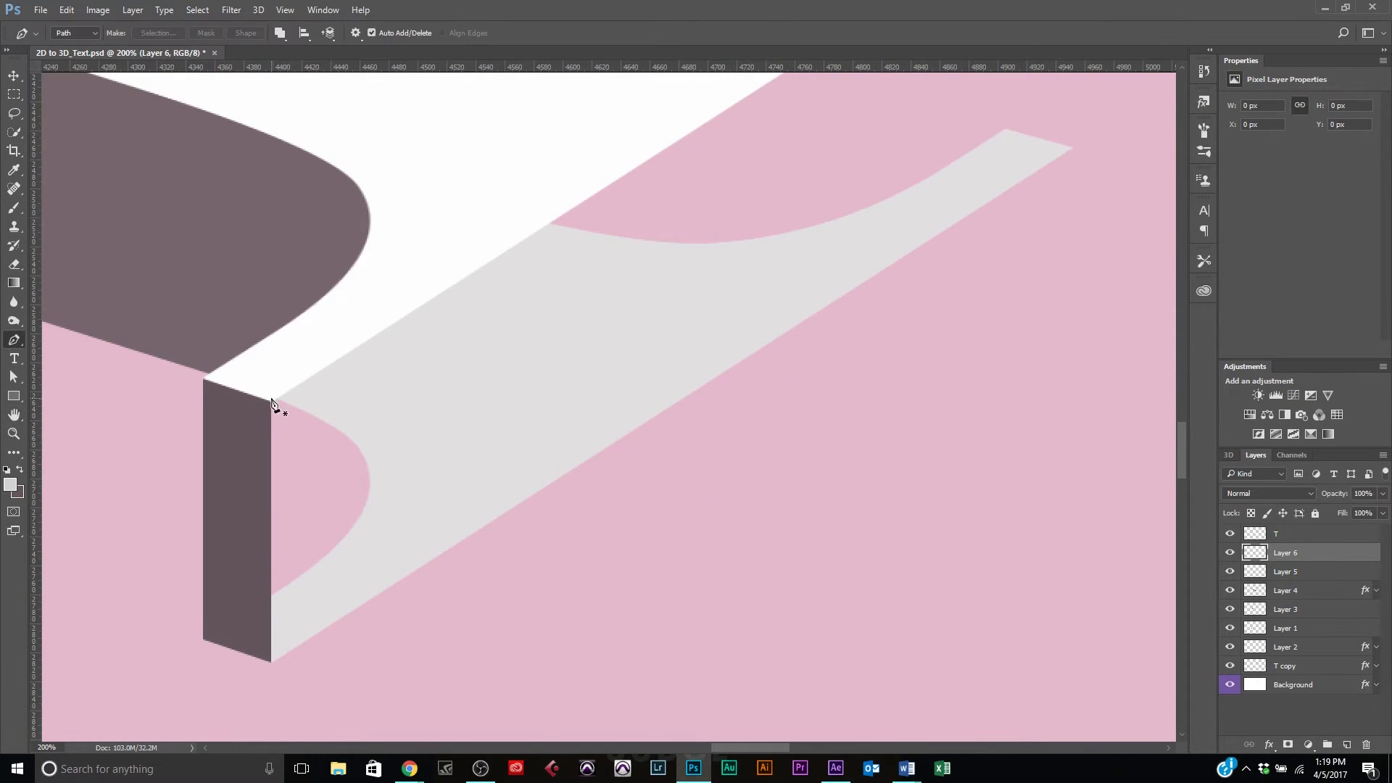
Trace a closed four-corner Pen path around the long base face of the foot between the outer edges of T and T copy
click(270, 400)
click(271, 665)
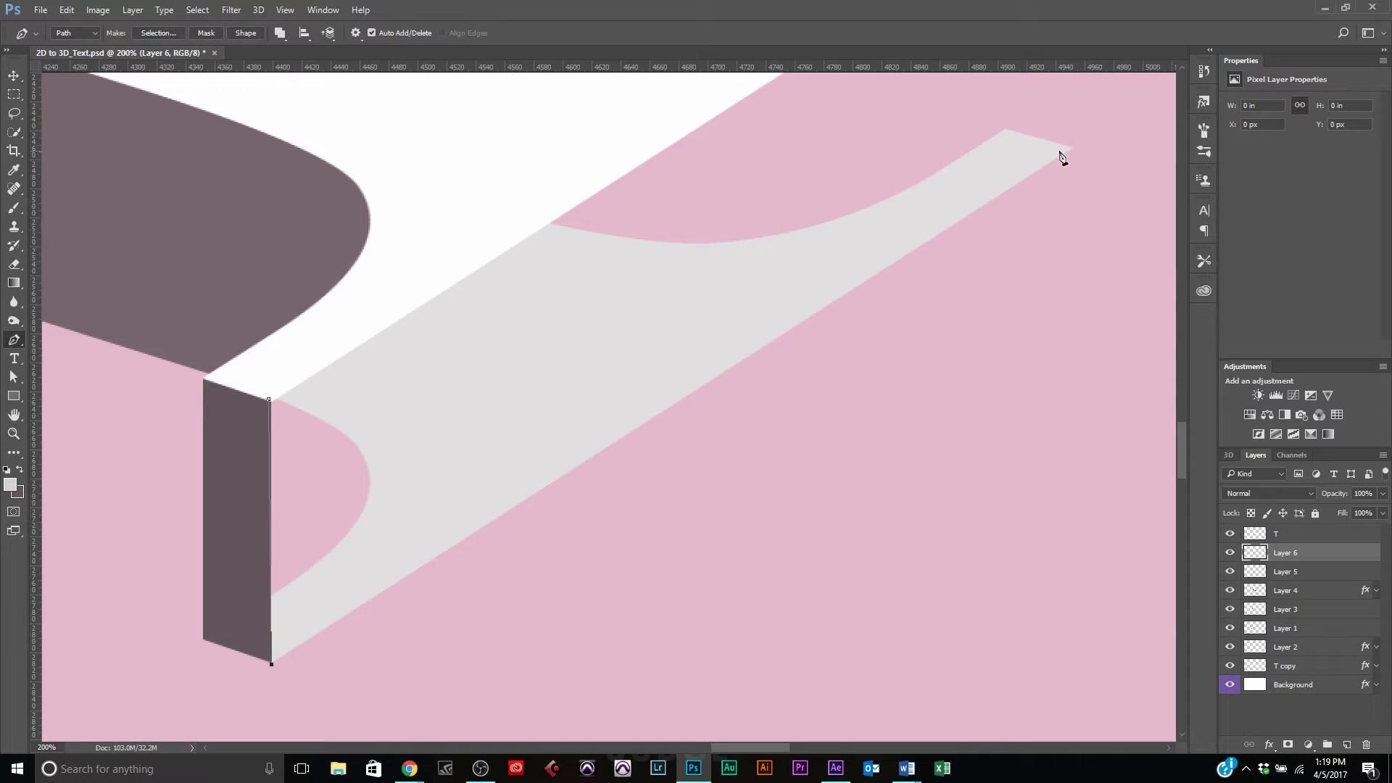
click(1072, 149)
scroll(1072, 145, up, 5)
click(1072, 118)
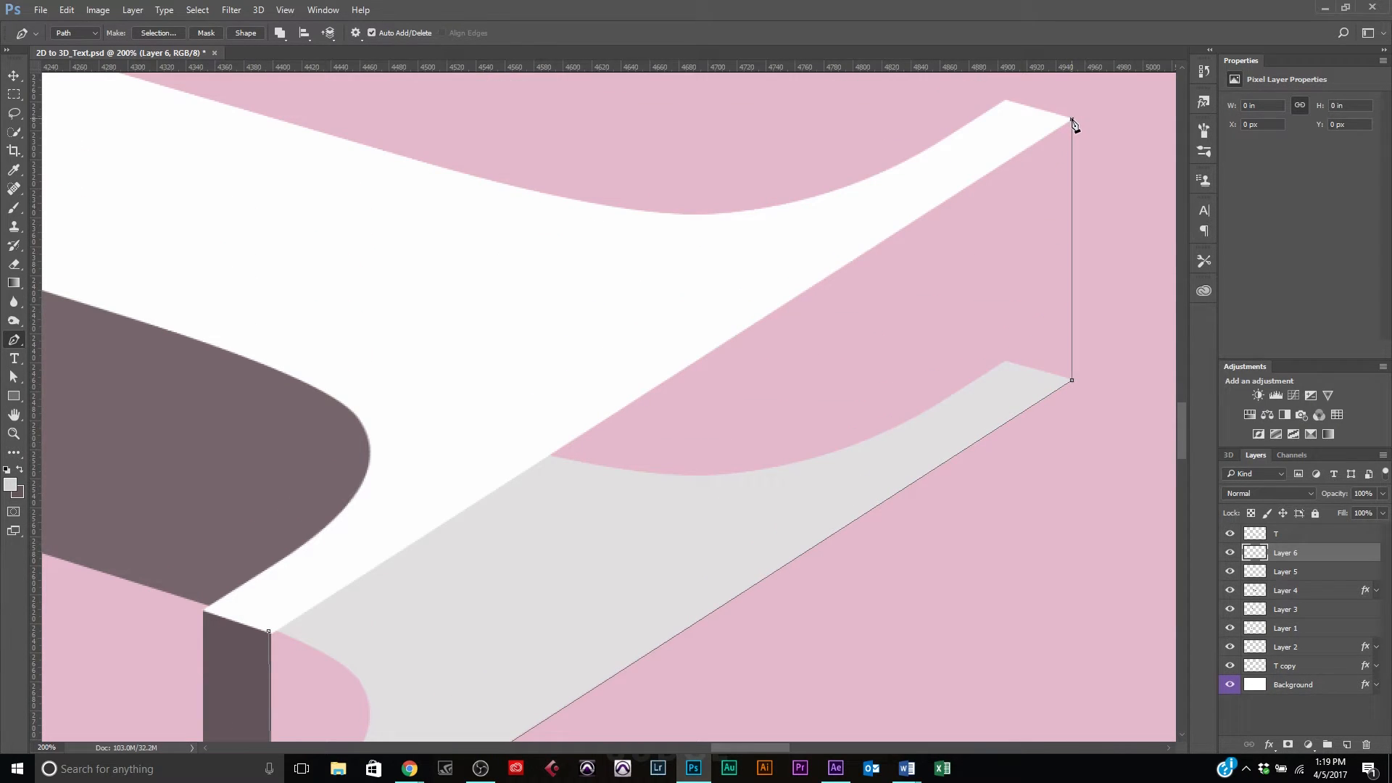
scroll(767, 371, down, 1)
click(269, 609)
Convert the long foot-face path into a selection, fill it with the dark background colour on Layer 6, and deselect
right_click(860, 327)
click(899, 389)
click(777, 225)
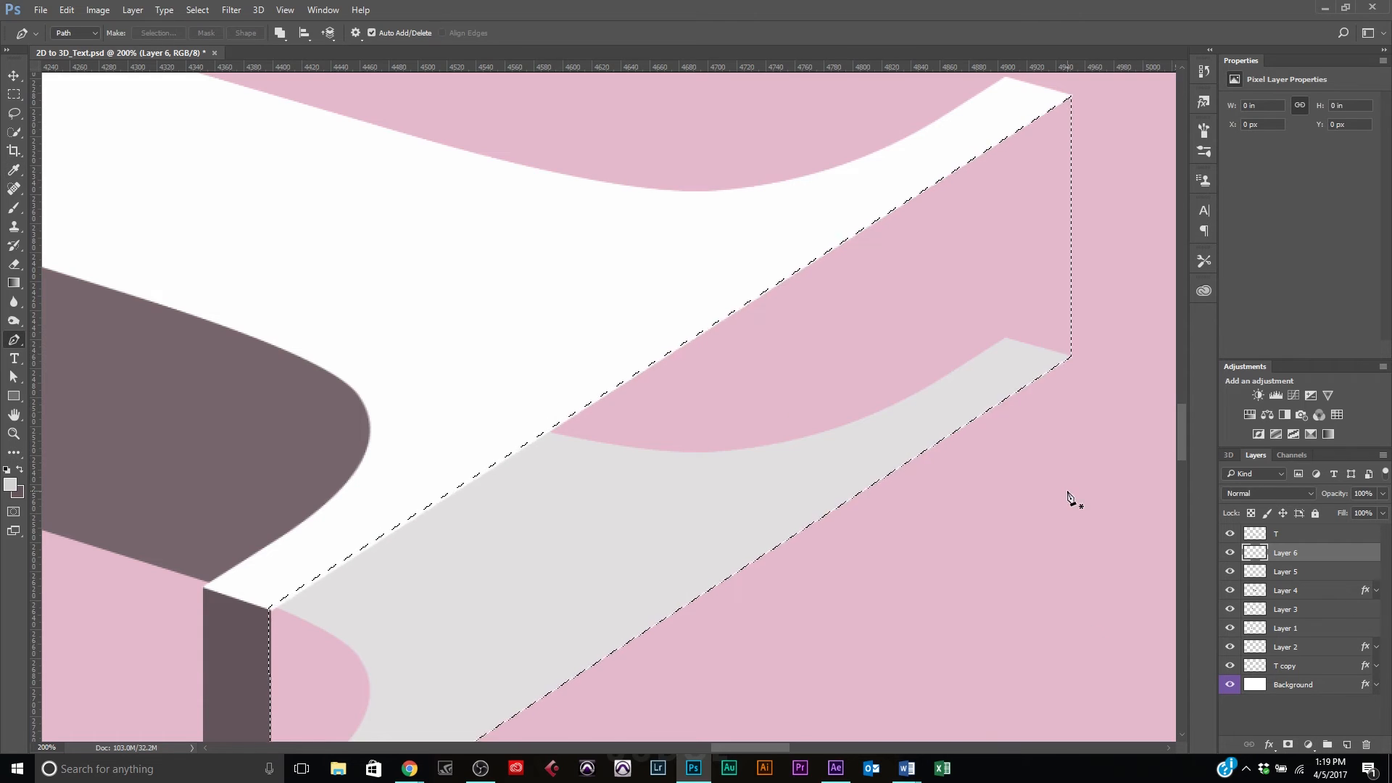
key(ctrl+BackSpace)
key(ctrl+d)
Move Layer 6 below Layer 5 in the layer stack and clear the layer selection
key(ctrl+minus)
key(ctrl+minus)
key(ctrl+minus)
key(ctrl+plus)
key(ctrl+plus)
key(ctrl+minus)
key(ctrl+minus)
key(ctrl+minus)
key(ctrl+minus)
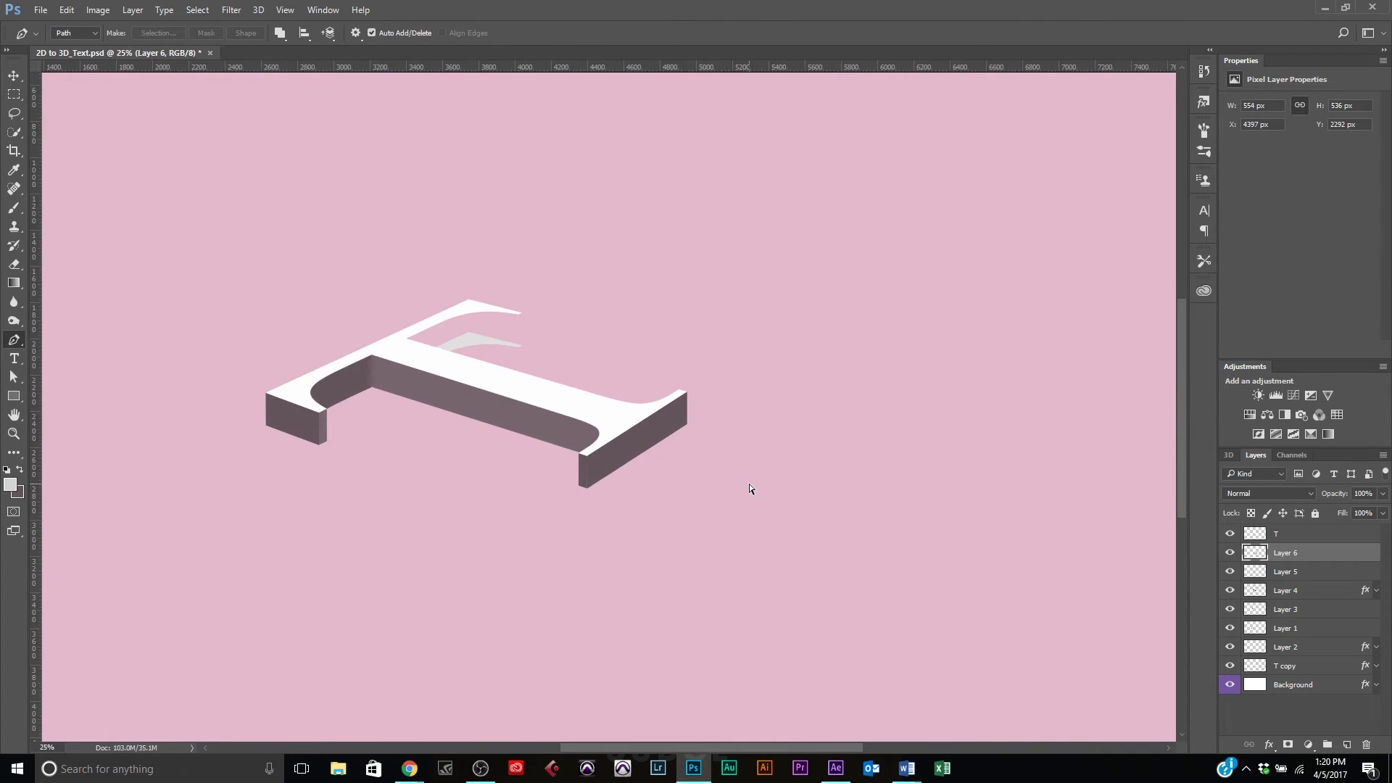
key(ctrl+plus)
key(v)
drag(1329, 555, 1330, 583)
click(1260, 716)
click(1317, 553)
click(1298, 704)
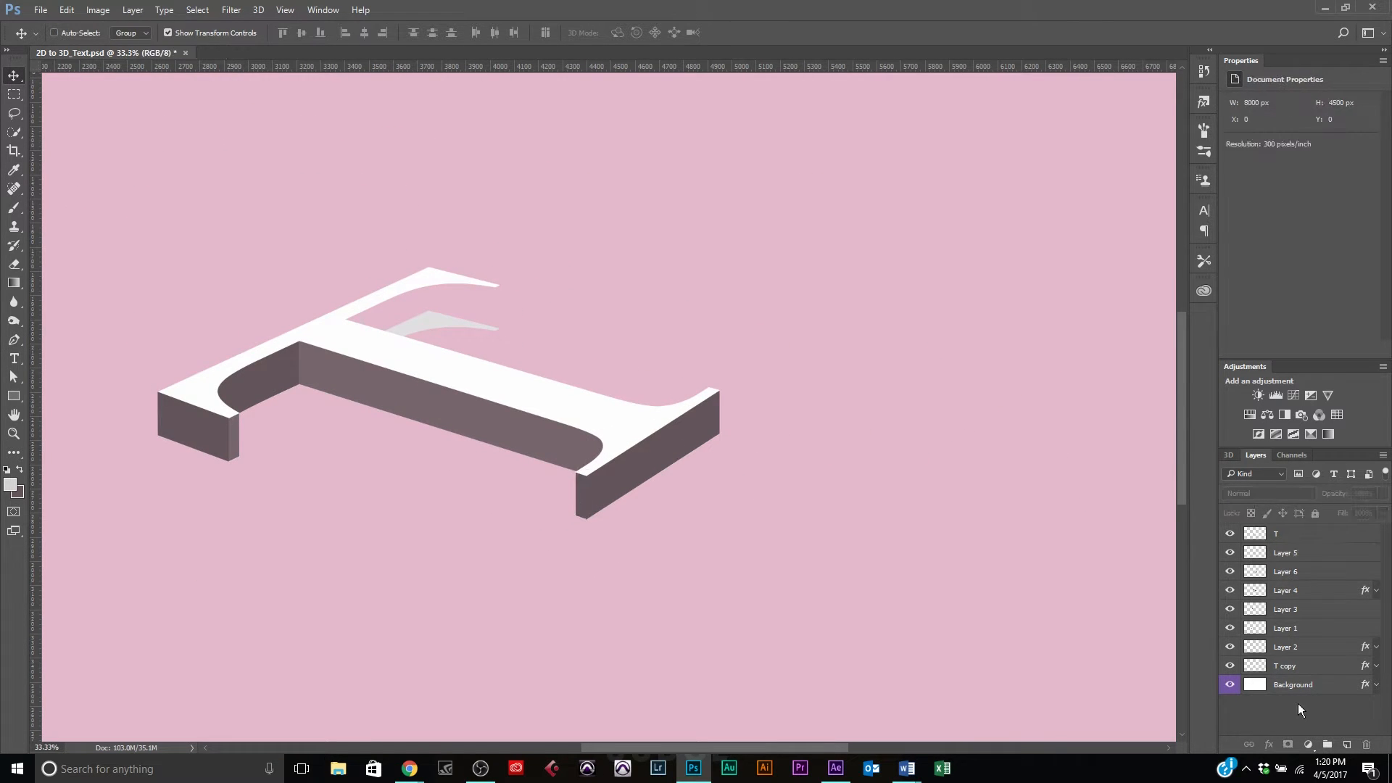
Examine the corner where the narrow and long foot faces on Layers 5 and 6 meet
click(1311, 553)
click(1301, 707)
click(1311, 589)
click(1308, 574)
key(ctrl+plus)
key(ctrl+plus)
key(ctrl+plus)
key(ctrl+plus)
scroll(978, 459, down, 8)
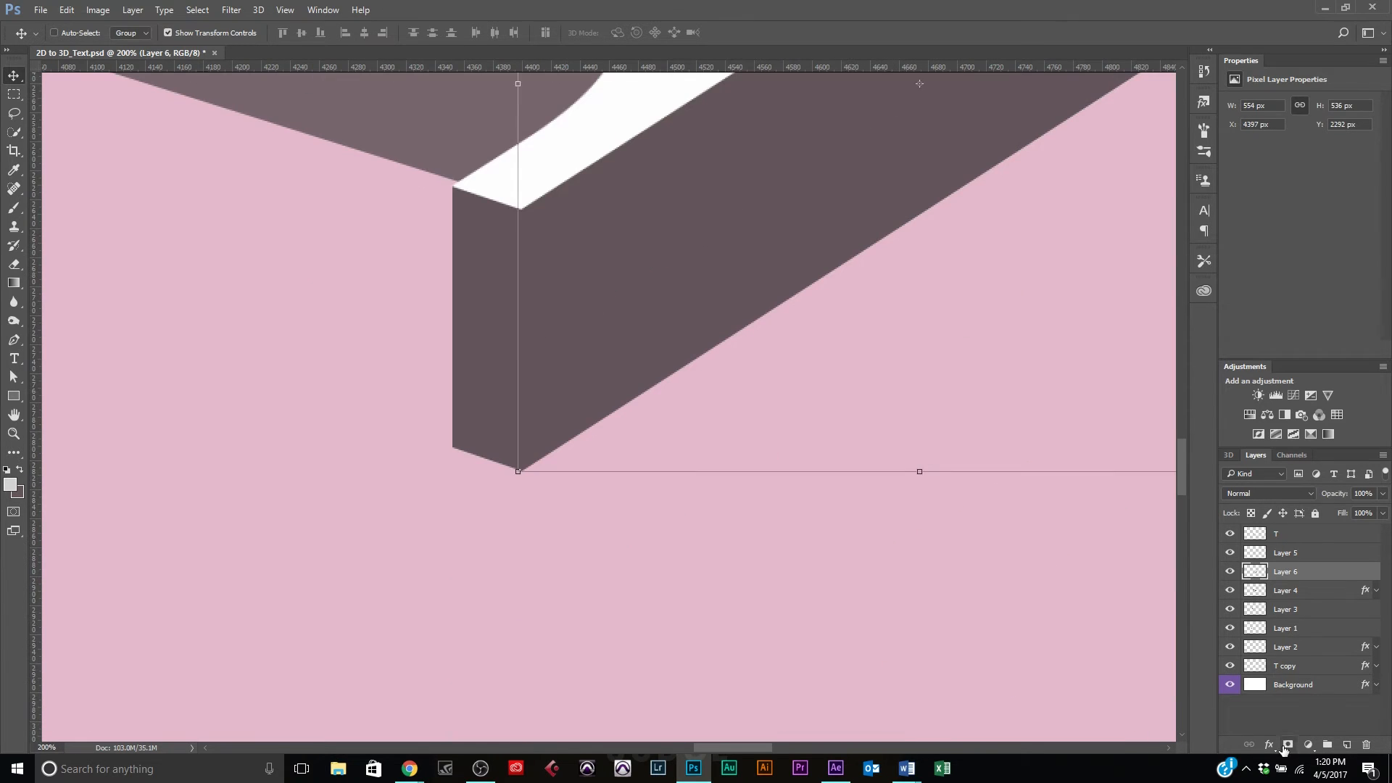
click(1272, 719)
click(1305, 664)
key(ctrl+minus)
key(ctrl+minus)
Apply a lighter purple-grey Color Overlay to the long foot face on Layer 6 and collapse its effects list
double_click(1313, 554)
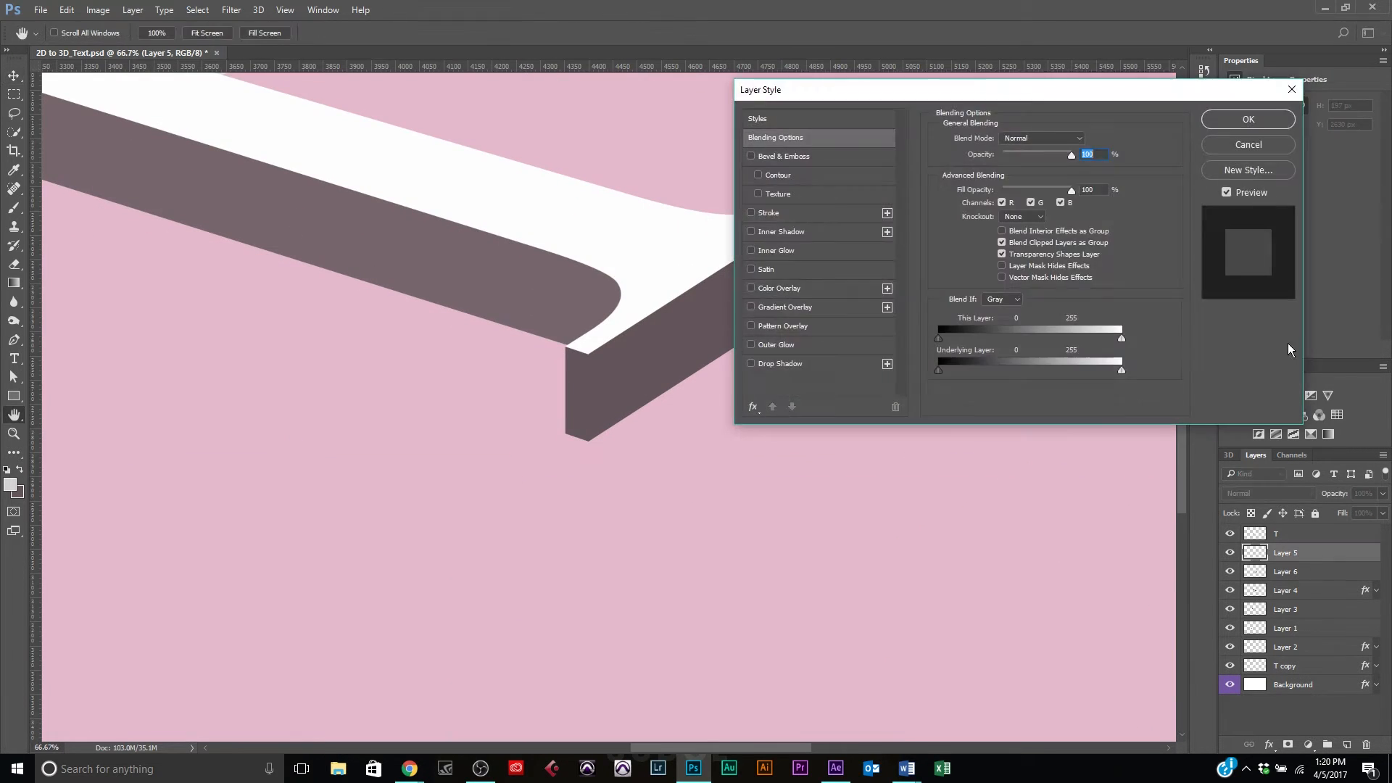
click(1252, 146)
click(1309, 571)
double_click(1311, 572)
click(779, 288)
click(1244, 118)
click(1375, 571)
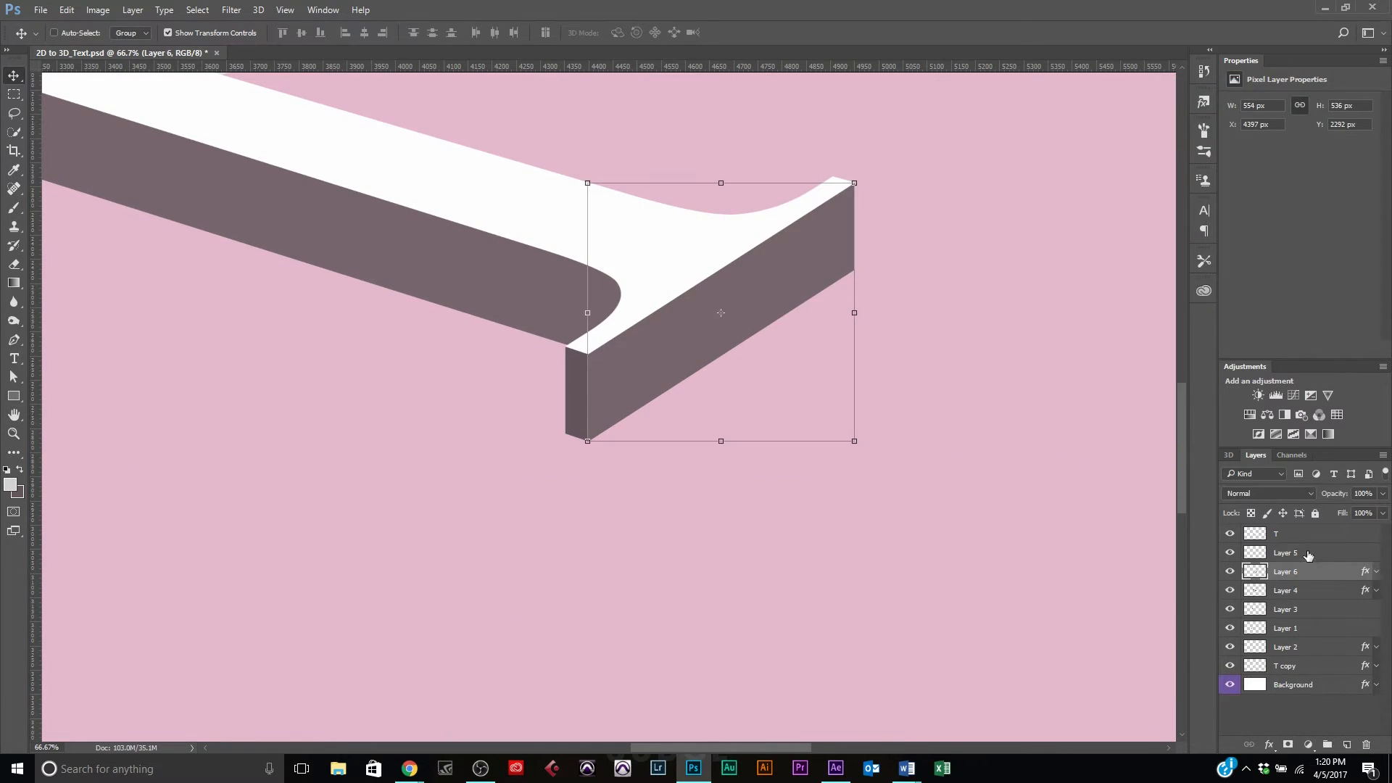
Start a Pen path at the far inner stem corner and follow the white T's curved serif edge to the serif tip
click(1308, 554)
scroll(779, 423, up, 4)
key(ctrl+plus)
key(ctrl+plus)
scroll(724, 298, up, 5)
key(p)
click(71, 381)
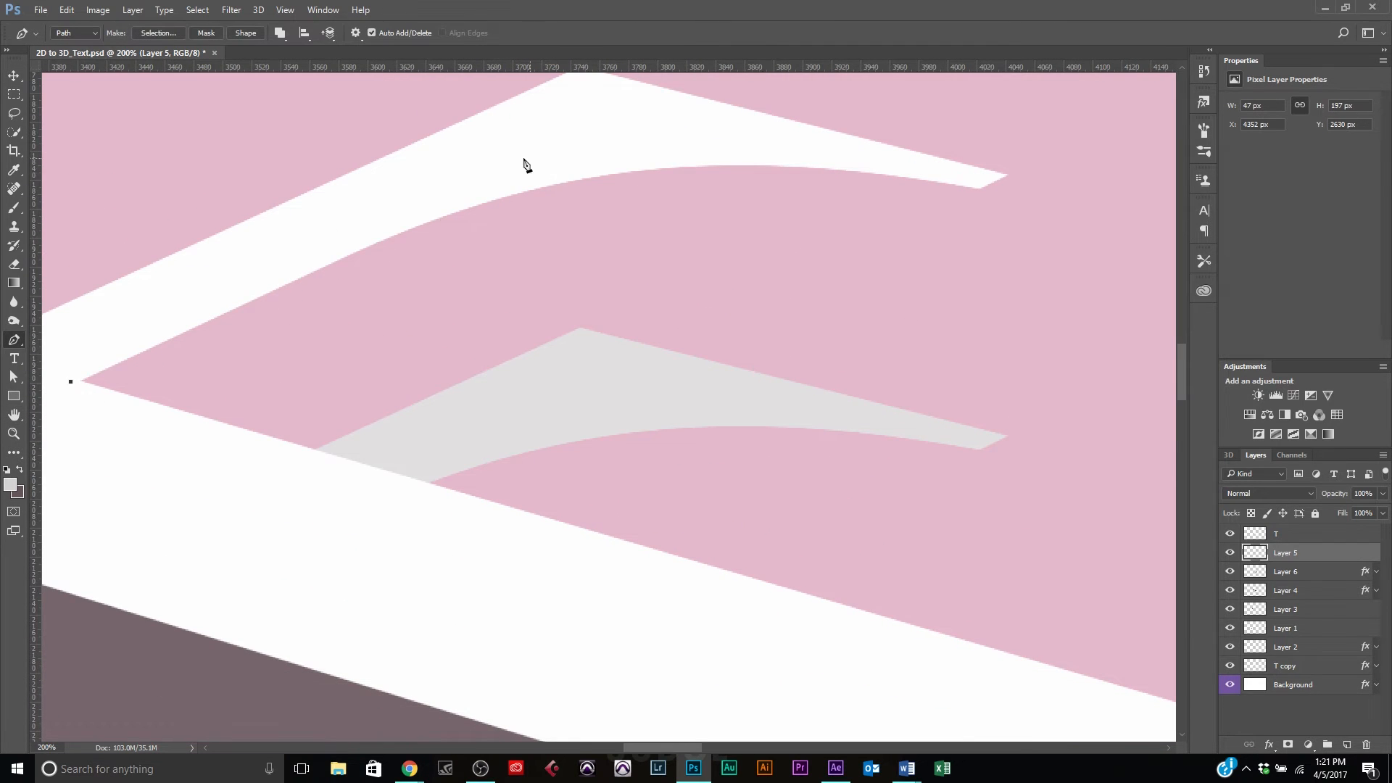
drag(566, 166, 694, 152)
click(968, 179)
click(979, 190)
Continue the path down to T copy's serif tip, along its curved edge and across the stem, closing it at the start anchor
click(980, 451)
drag(685, 428, 540, 437)
drag(396, 502, 380, 522)
click(124, 438)
click(73, 393)
click(70, 381)
Nudge the path's upper anchor at the far serif tip to straighten the vertical edge
right_click(117, 411)
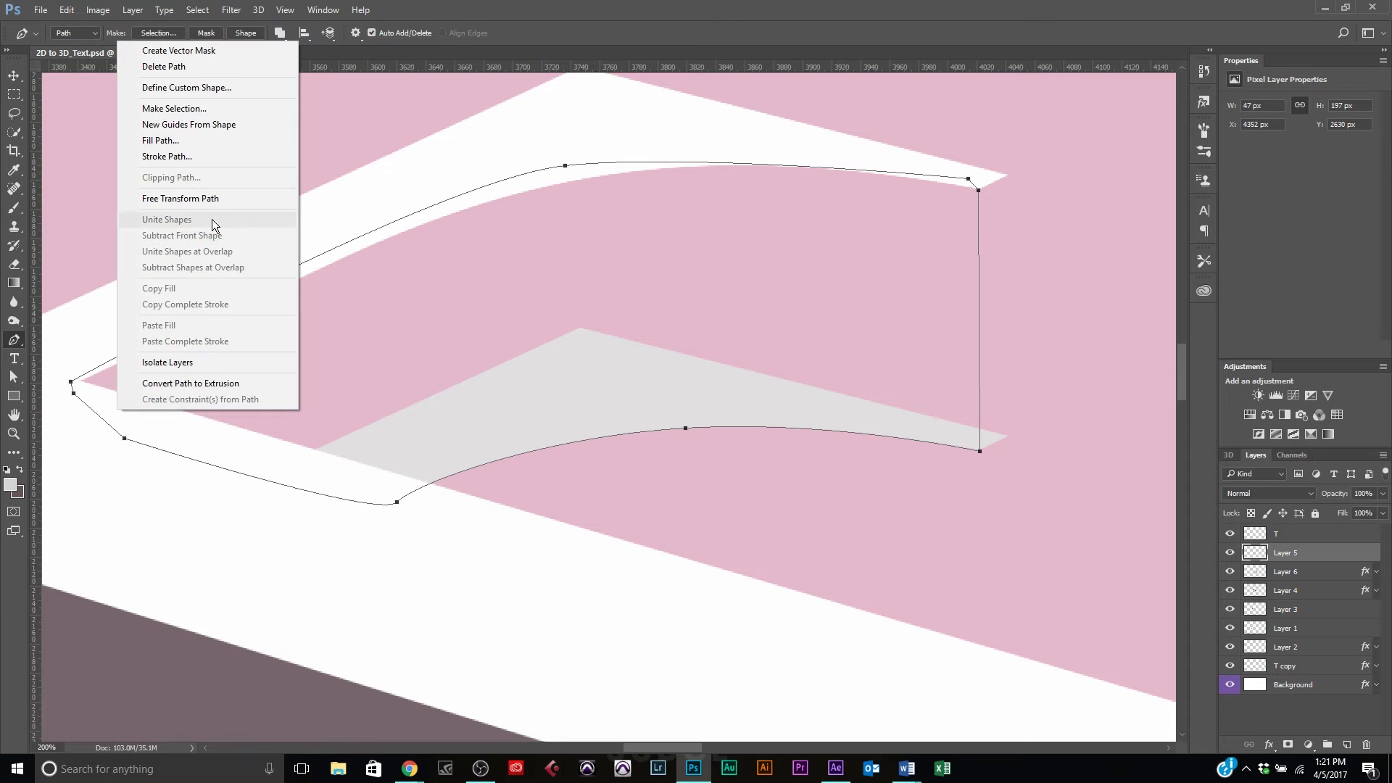
click(167, 109)
click(11, 379)
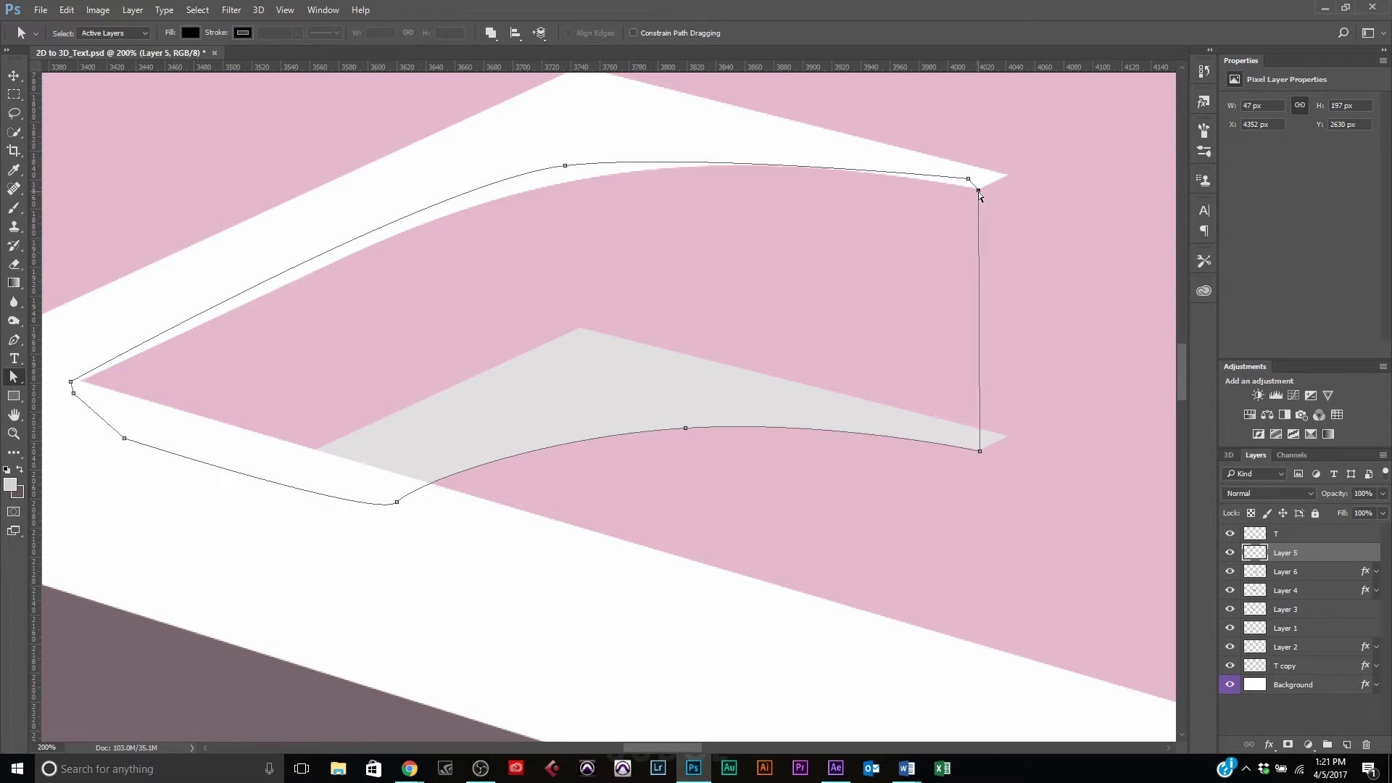
drag(979, 193, 981, 192)
key(v)
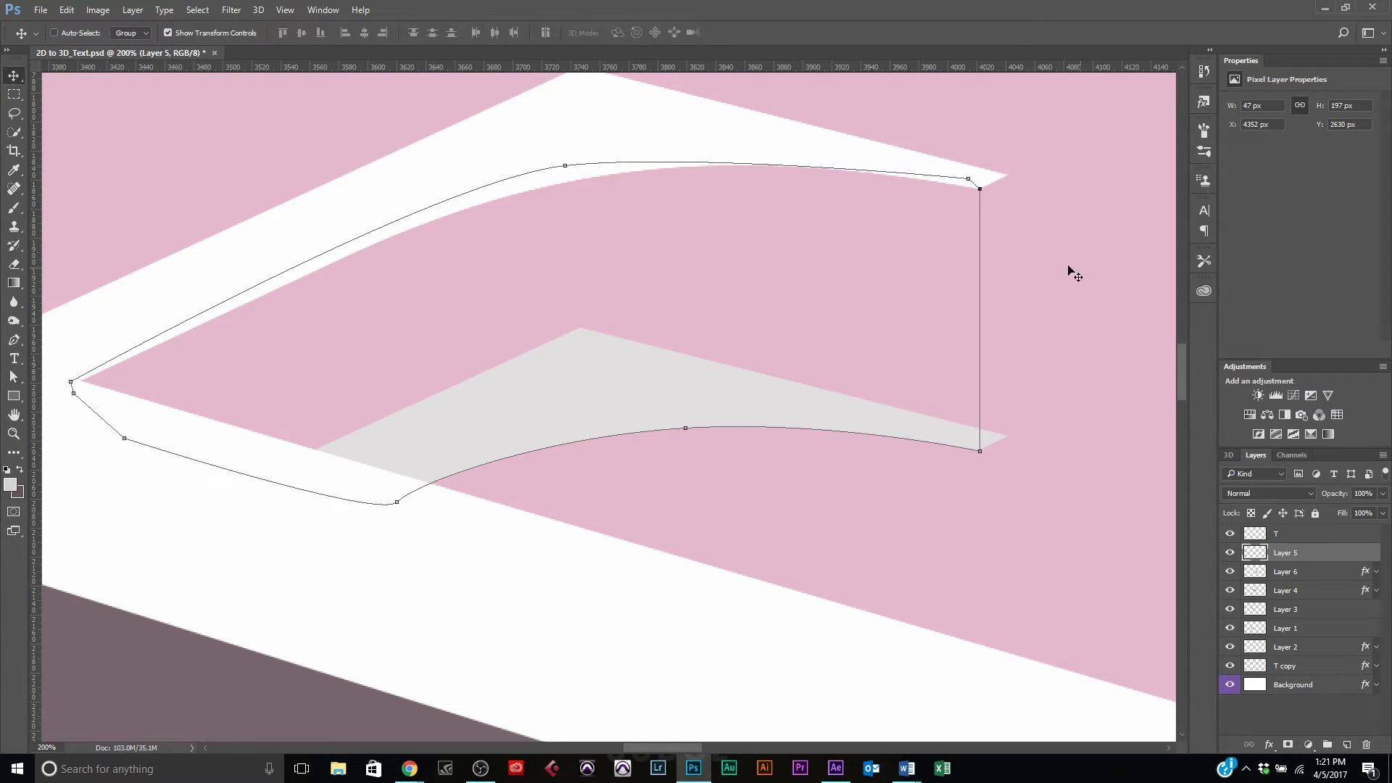
Convert the far serif path into a selection, fill it with the dark background colour on a new layer, and deselect
key(p)
right_click(938, 326)
click(978, 380)
click(779, 233)
click(1347, 746)
key(ctrl+BackSpace)
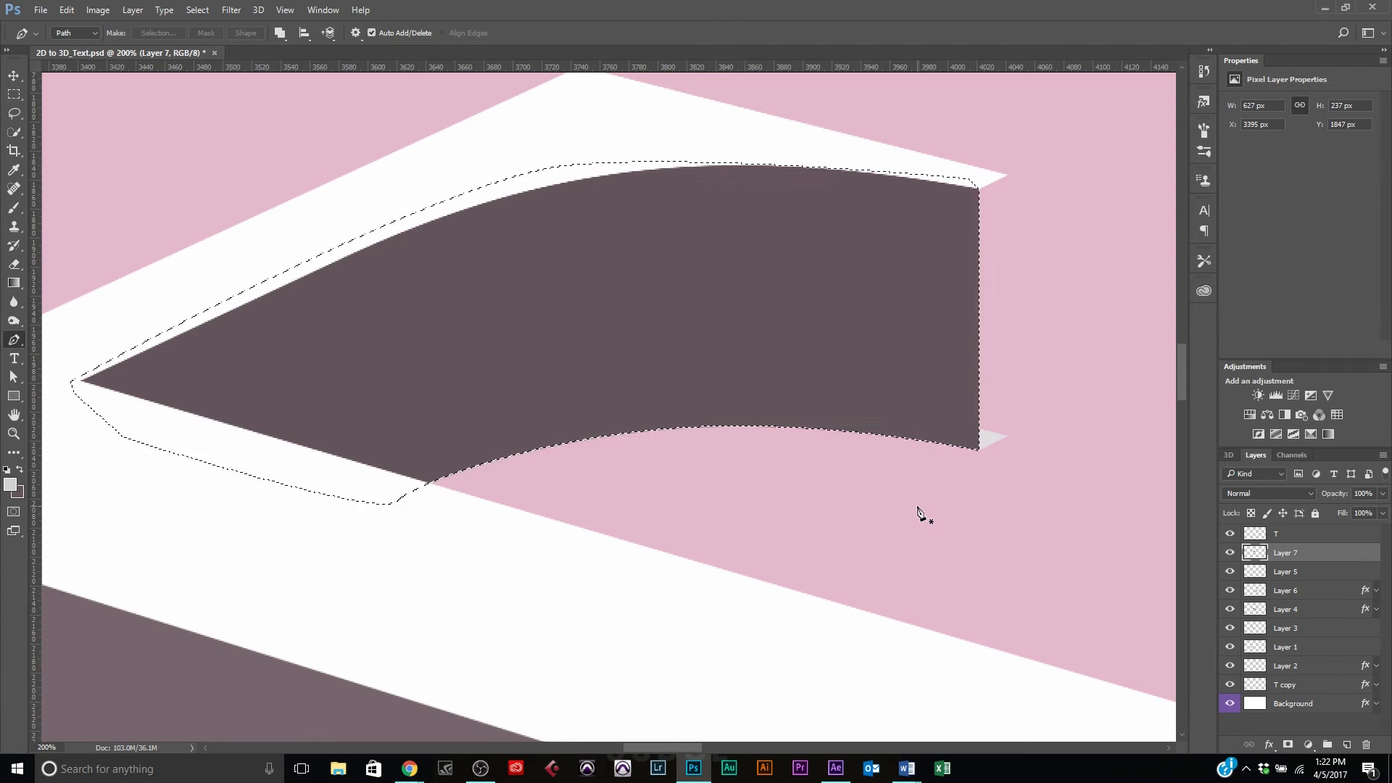
key(ctrl+d)
Trace a closed Pen path around the narrow end face at the far serif tip and fine-tune its lower anchors
click(1007, 436)
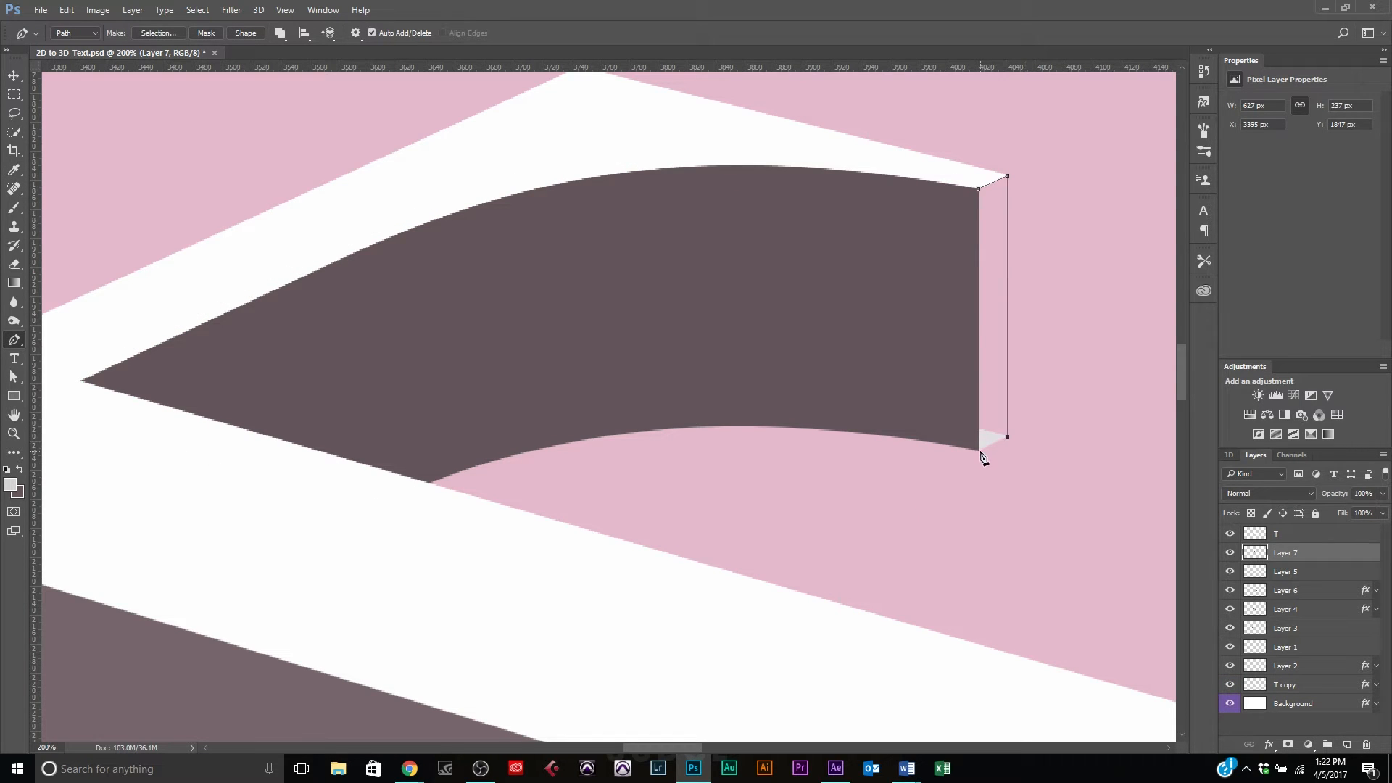
click(980, 451)
click(978, 189)
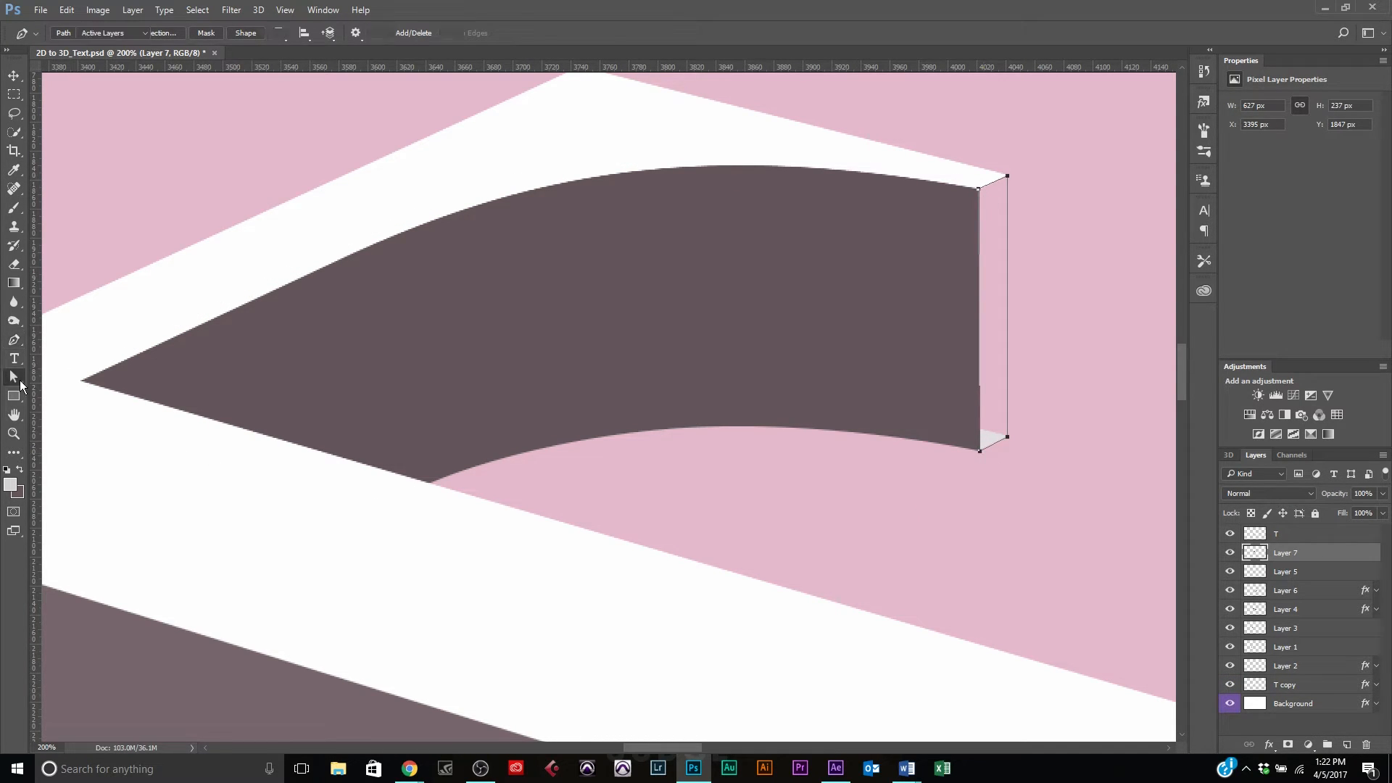
click(15, 377)
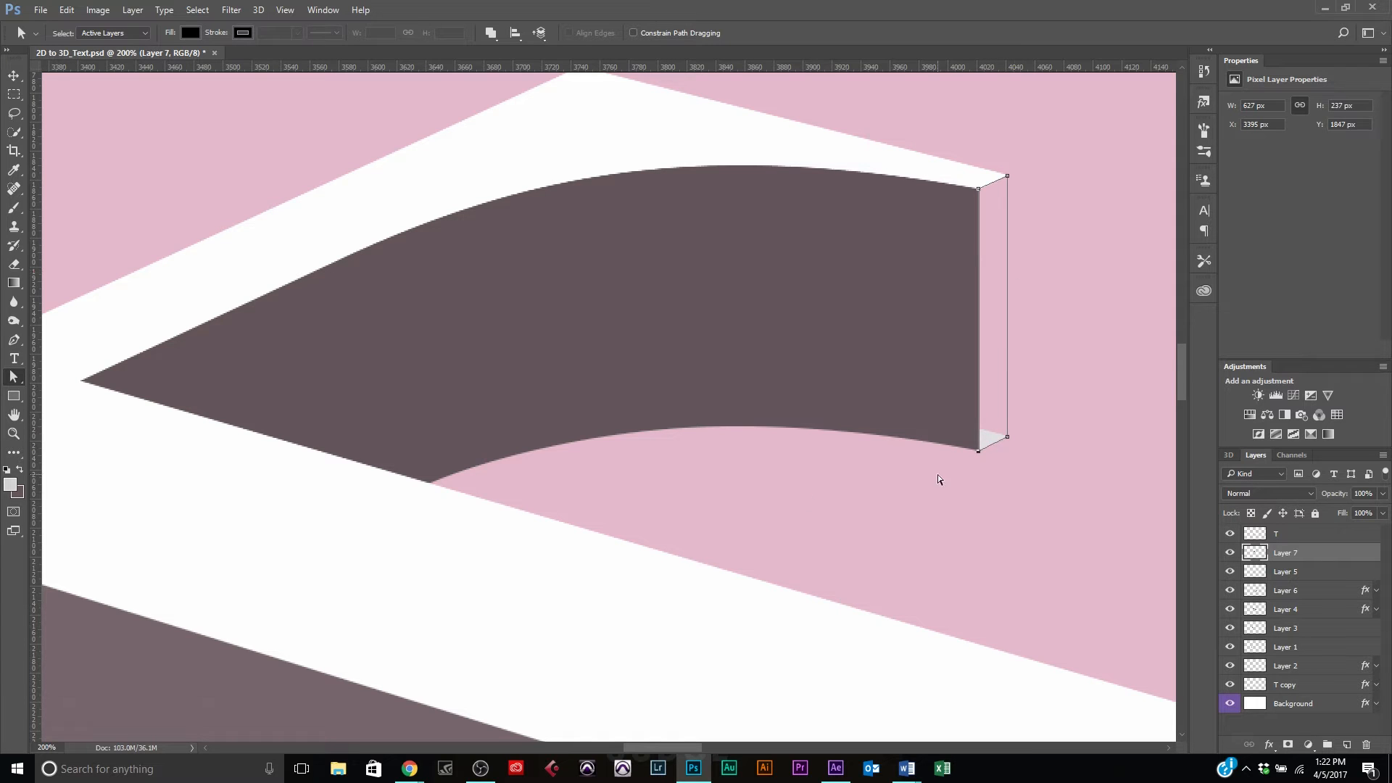
drag(1008, 437, 1007, 436)
key(ctrl+Return)
key(Escape)
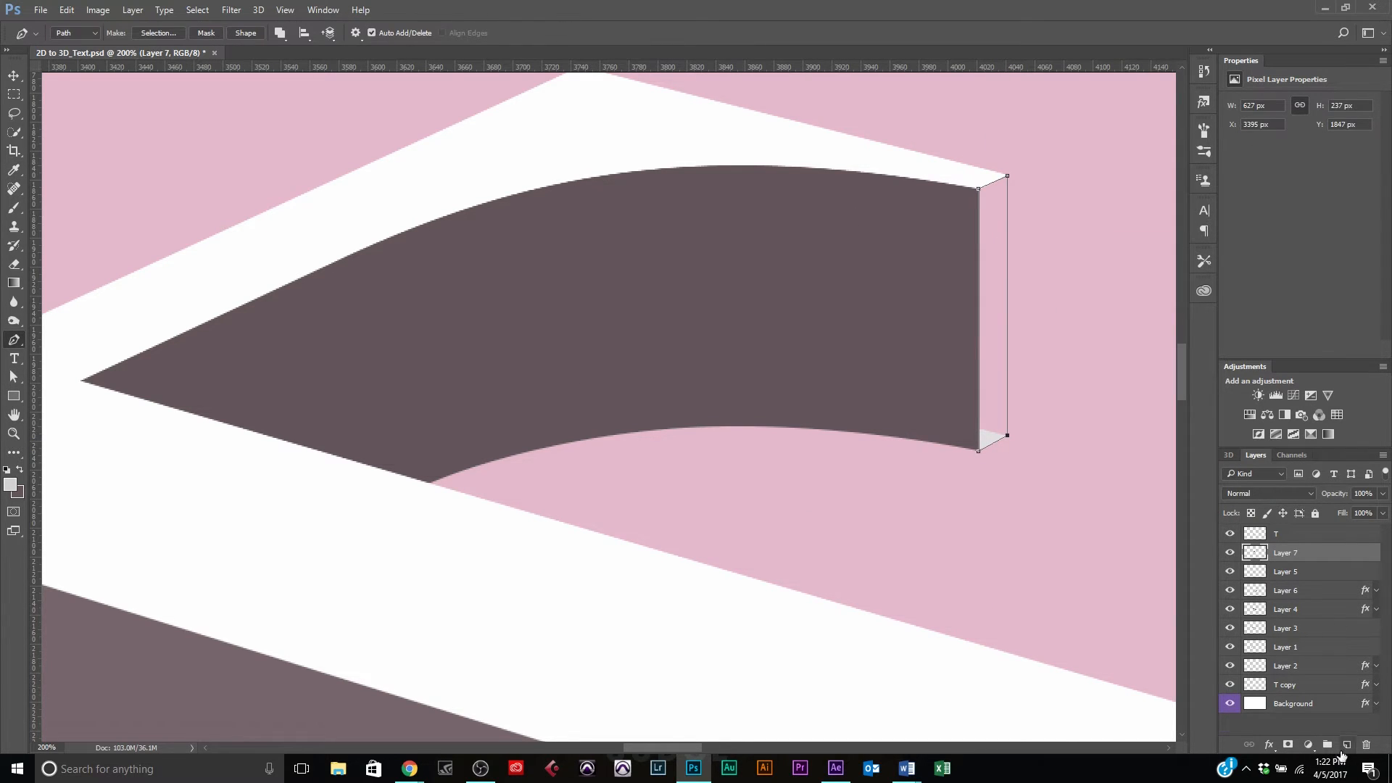
On a new layer, convert the serif-tip path into a selection, fill it with the dark background colour, and deselect
click(1346, 744)
right_click(1010, 367)
click(1044, 428)
click(762, 221)
key(ctrl+BackSpace)
key(ctrl+d)
Add a Color Overlay to the narrow serif-tip face's layer, collapse its effects list, and deselect the layer
key(v)
double_click(1333, 552)
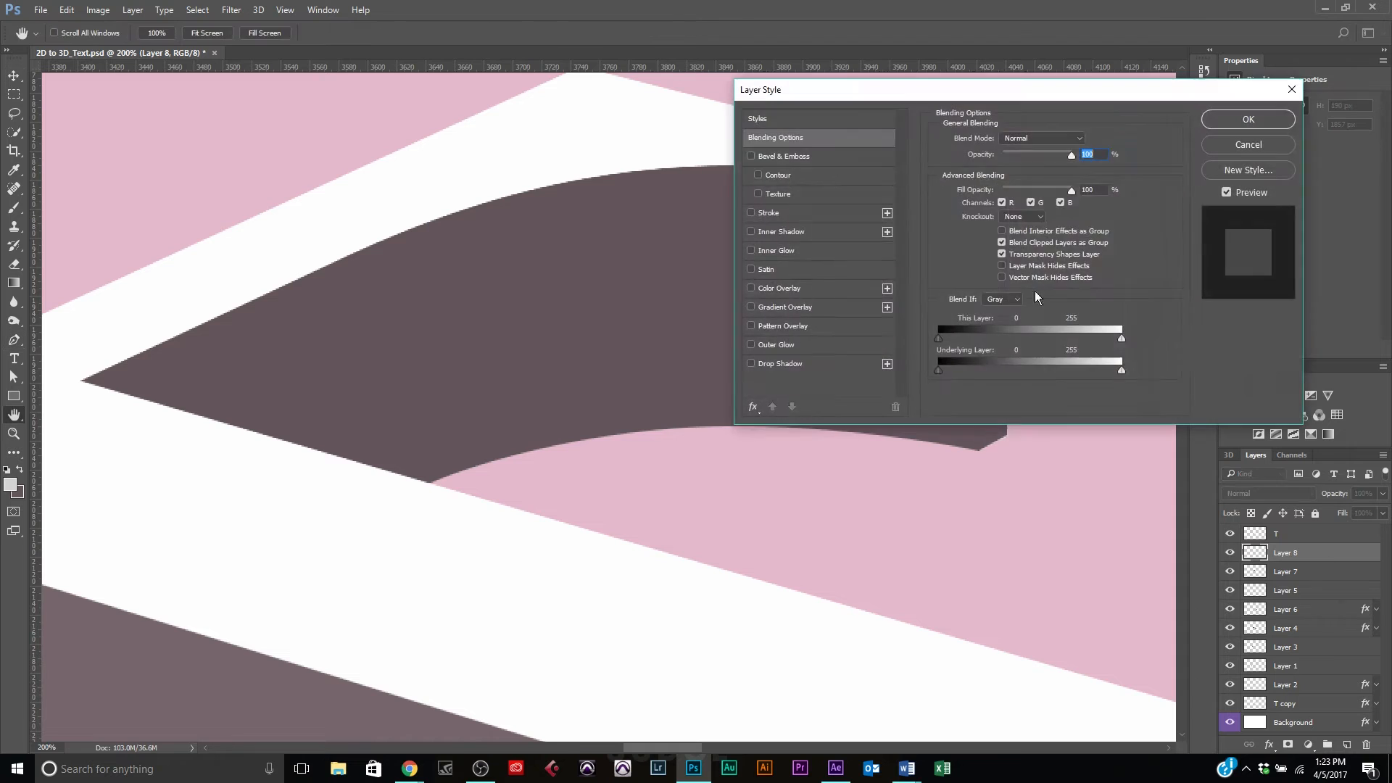
click(783, 289)
click(1246, 118)
click(1376, 553)
click(1291, 537)
click(1264, 734)
Examine the whole letter and briefly hide and show the T layer to check the side faces beneath it
key(ctrl+minus)
key(ctrl+minus)
key(ctrl+minus)
key(ctrl+minus)
key(ctrl+minus)
key(ctrl+minus)
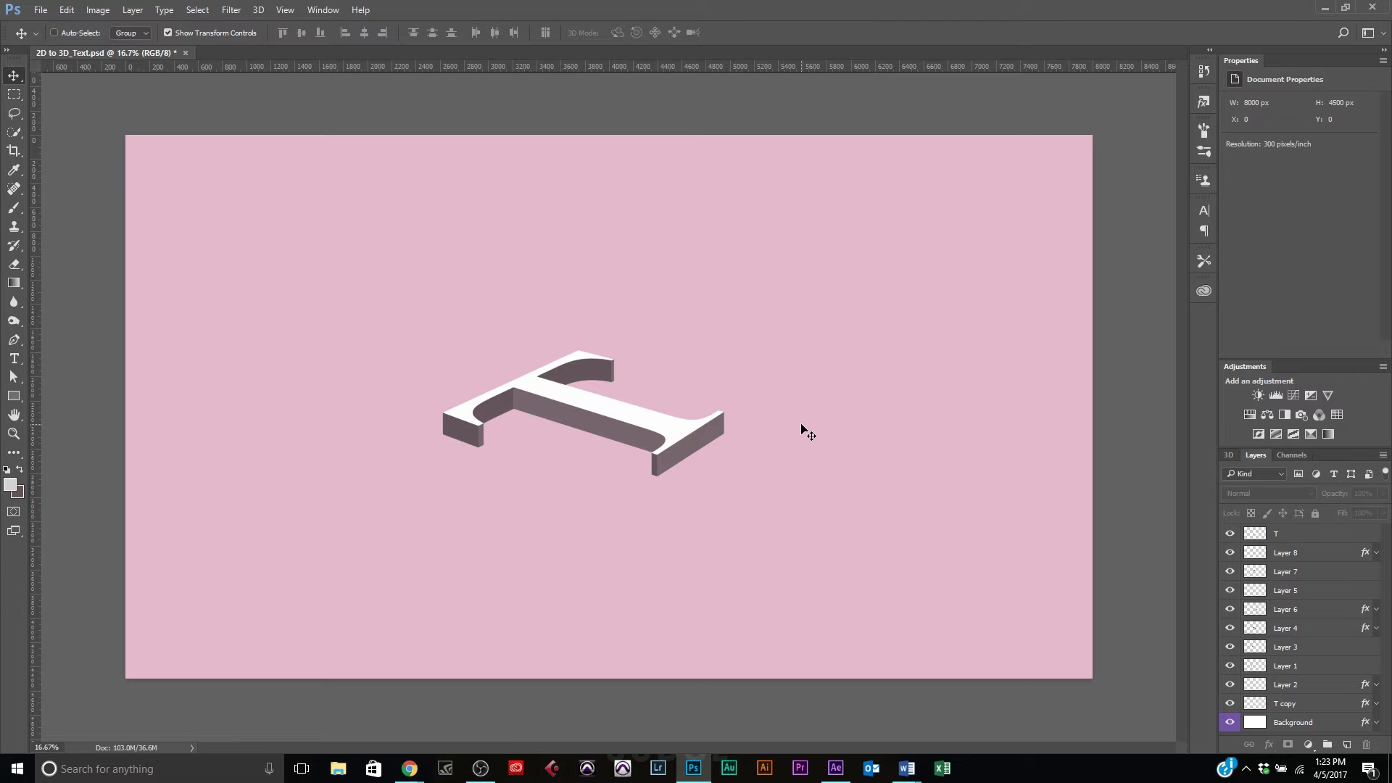
key(ctrl+plus)
key(ctrl+plus)
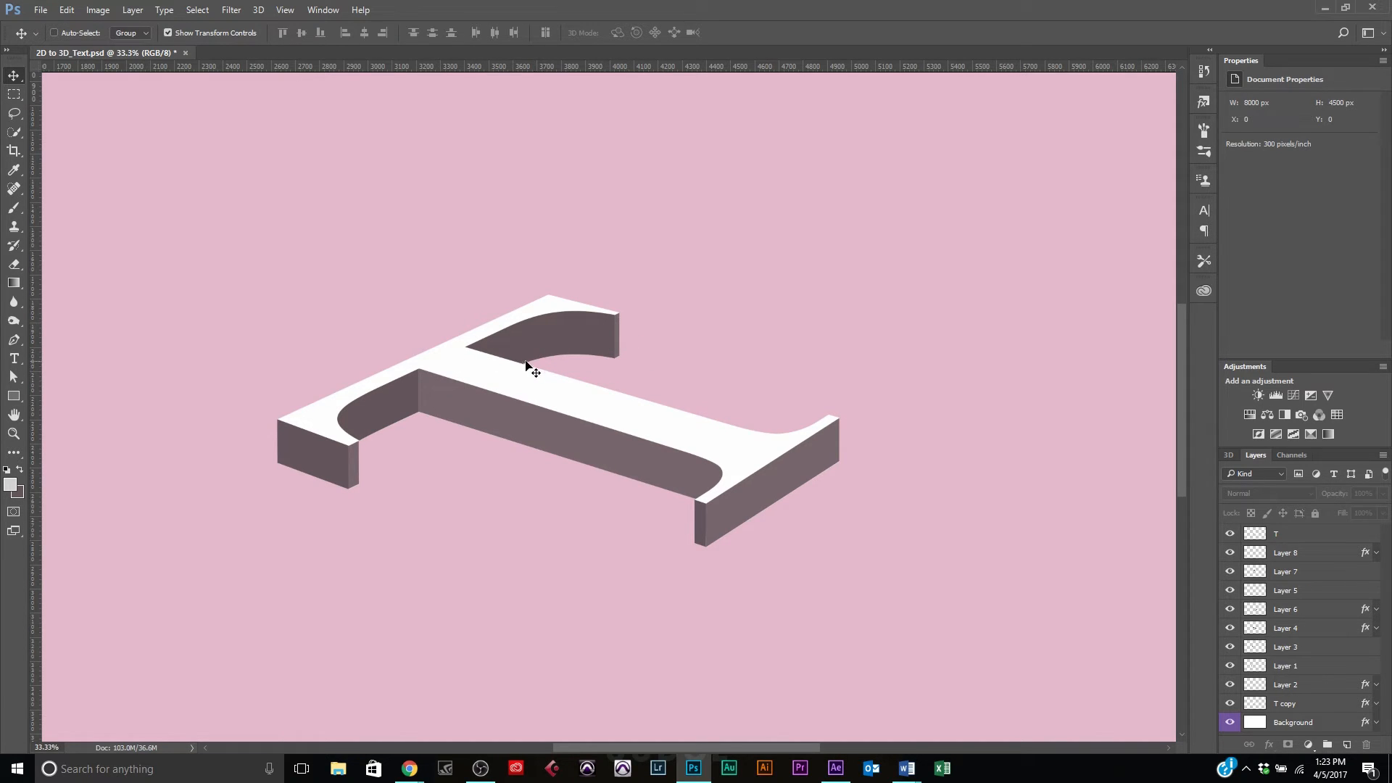
click(1230, 535)
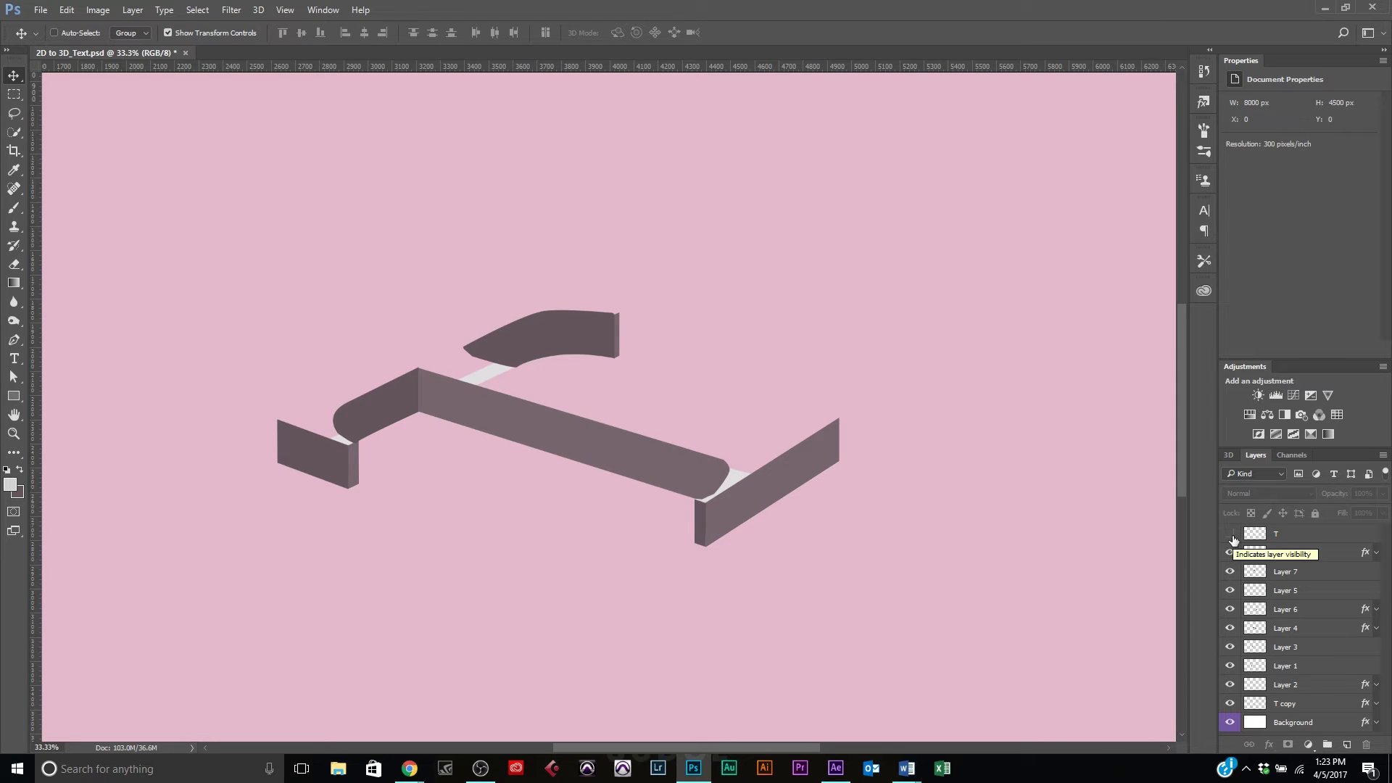
click(1232, 537)
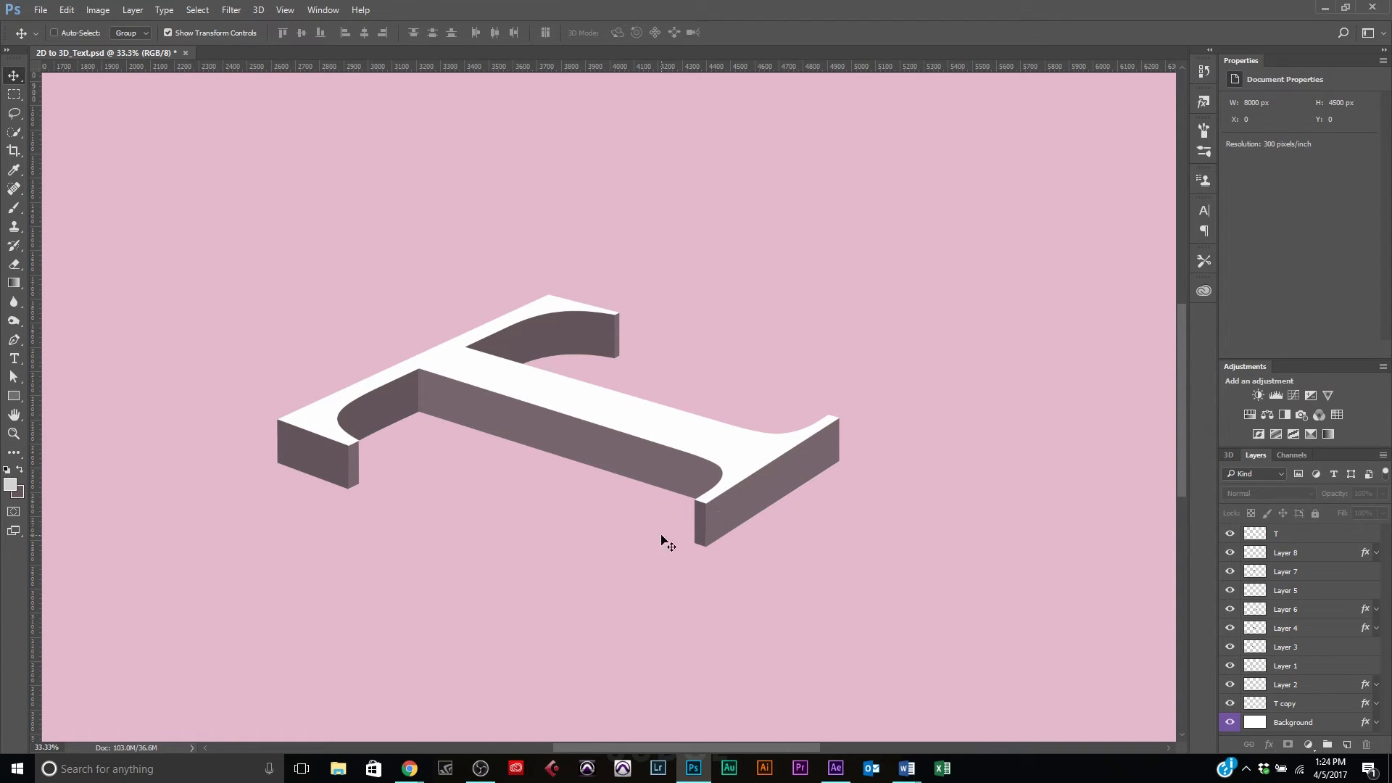
Group all the letter's layers, from T down to T copy, leaving out the Background
key(ctrl+0)
click(1295, 704)
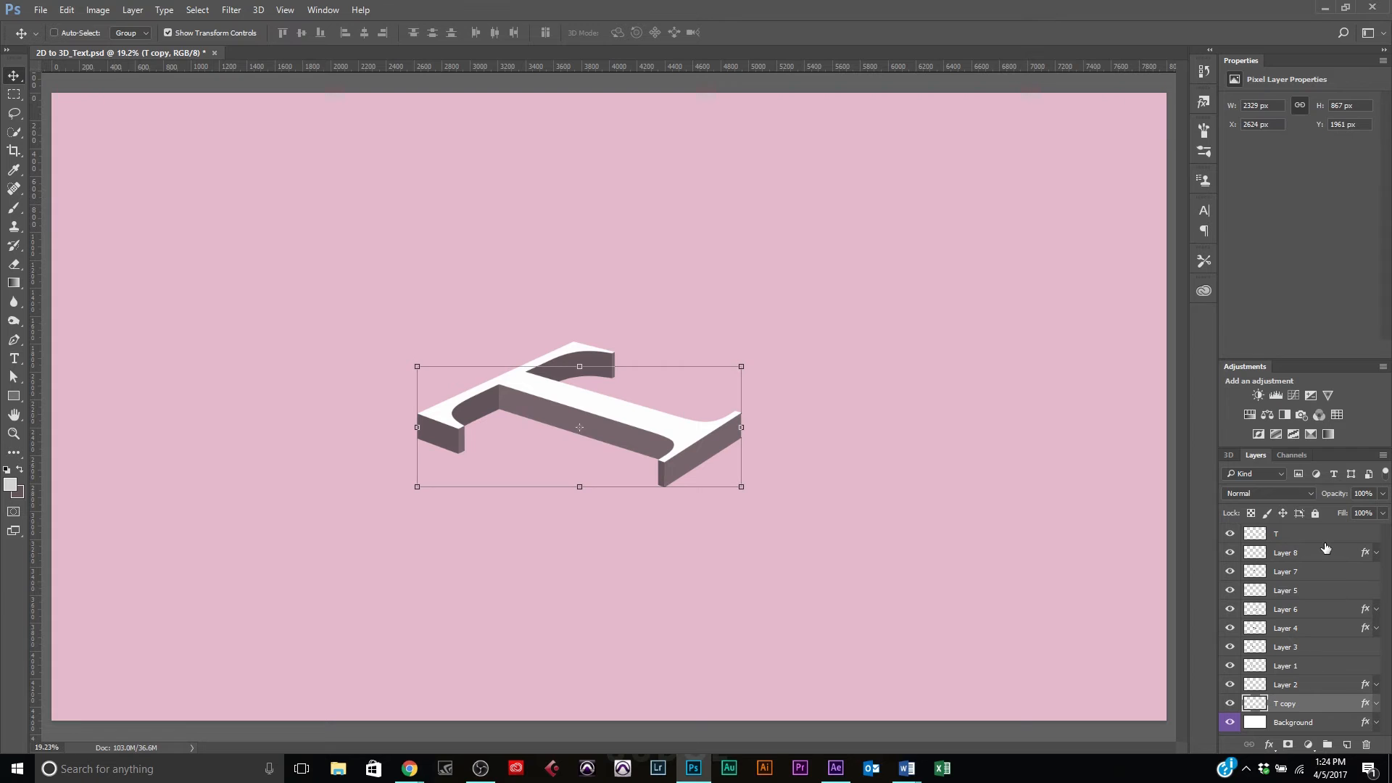
shift+click(1326, 541)
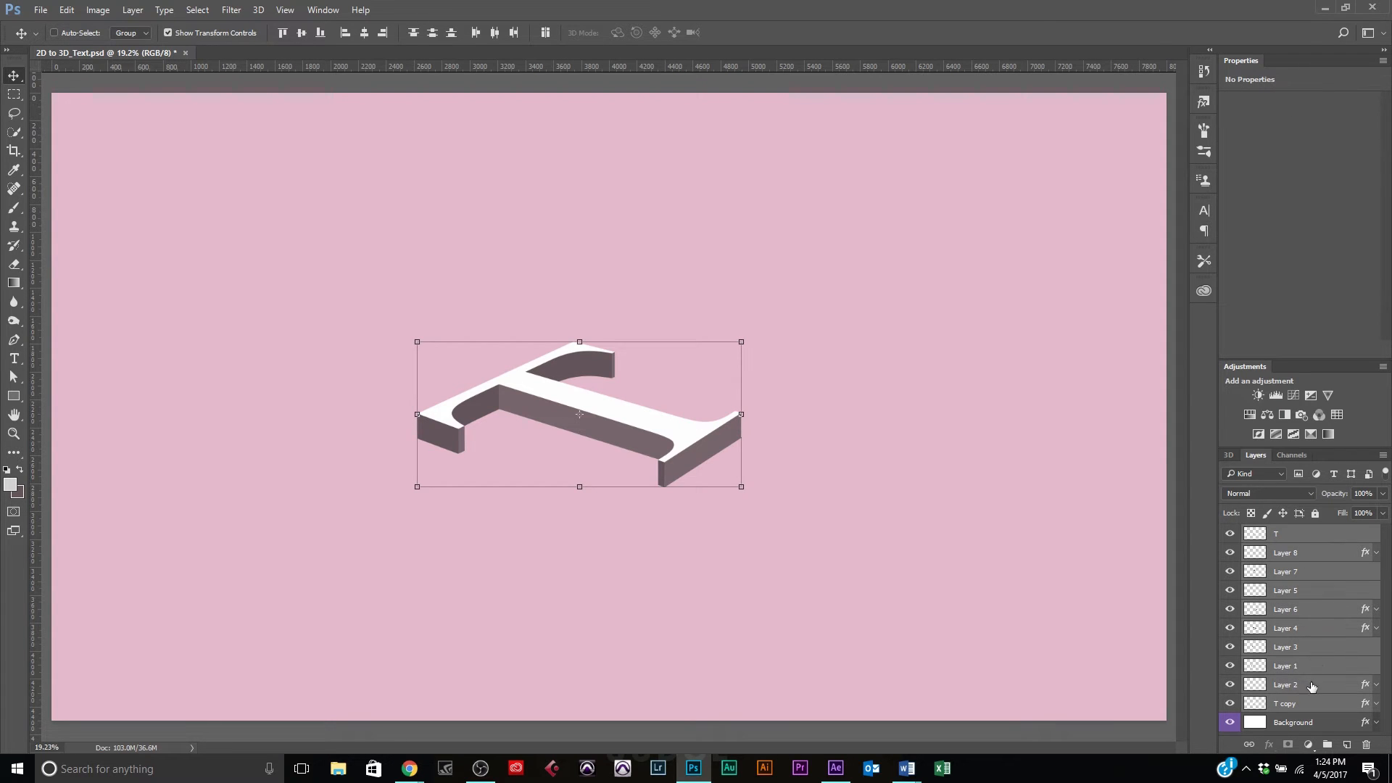
click(1296, 705)
click(1329, 537)
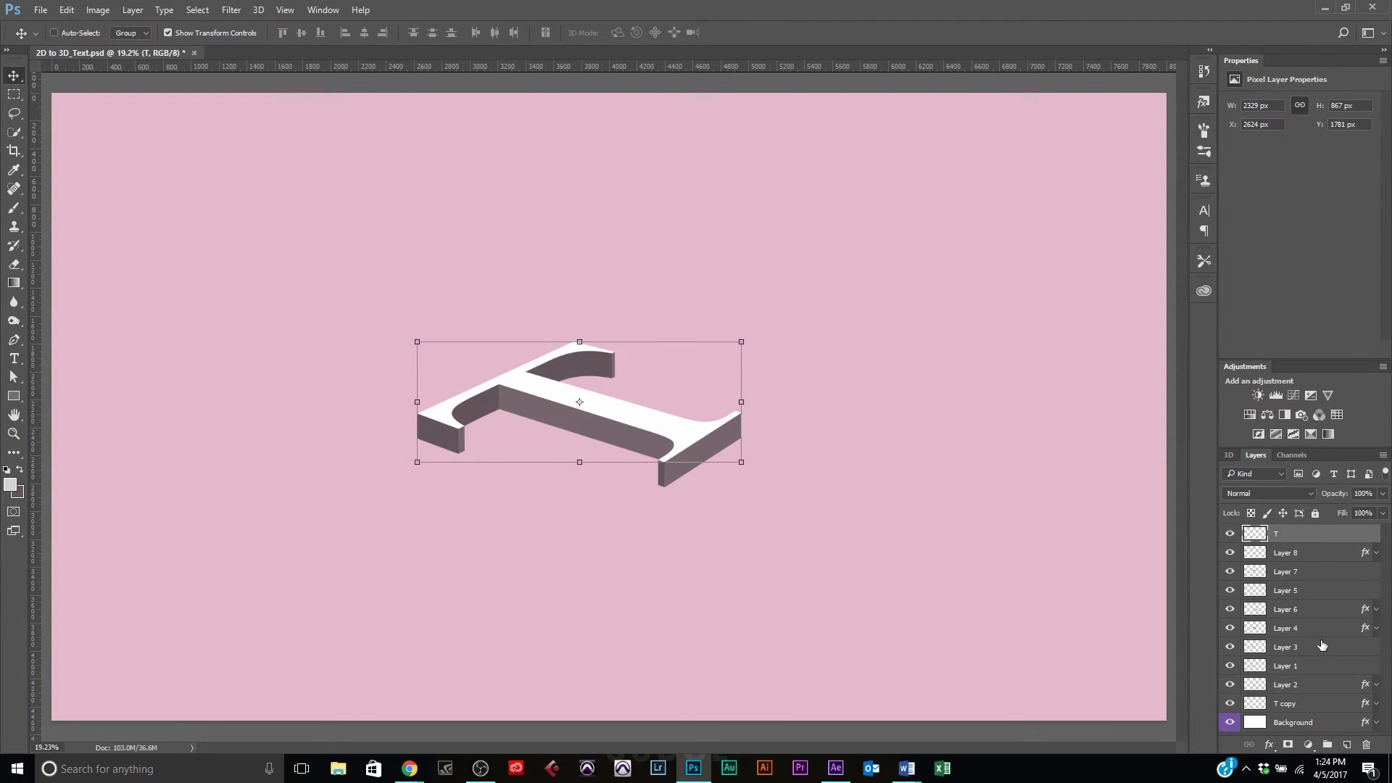
shift+click(1309, 707)
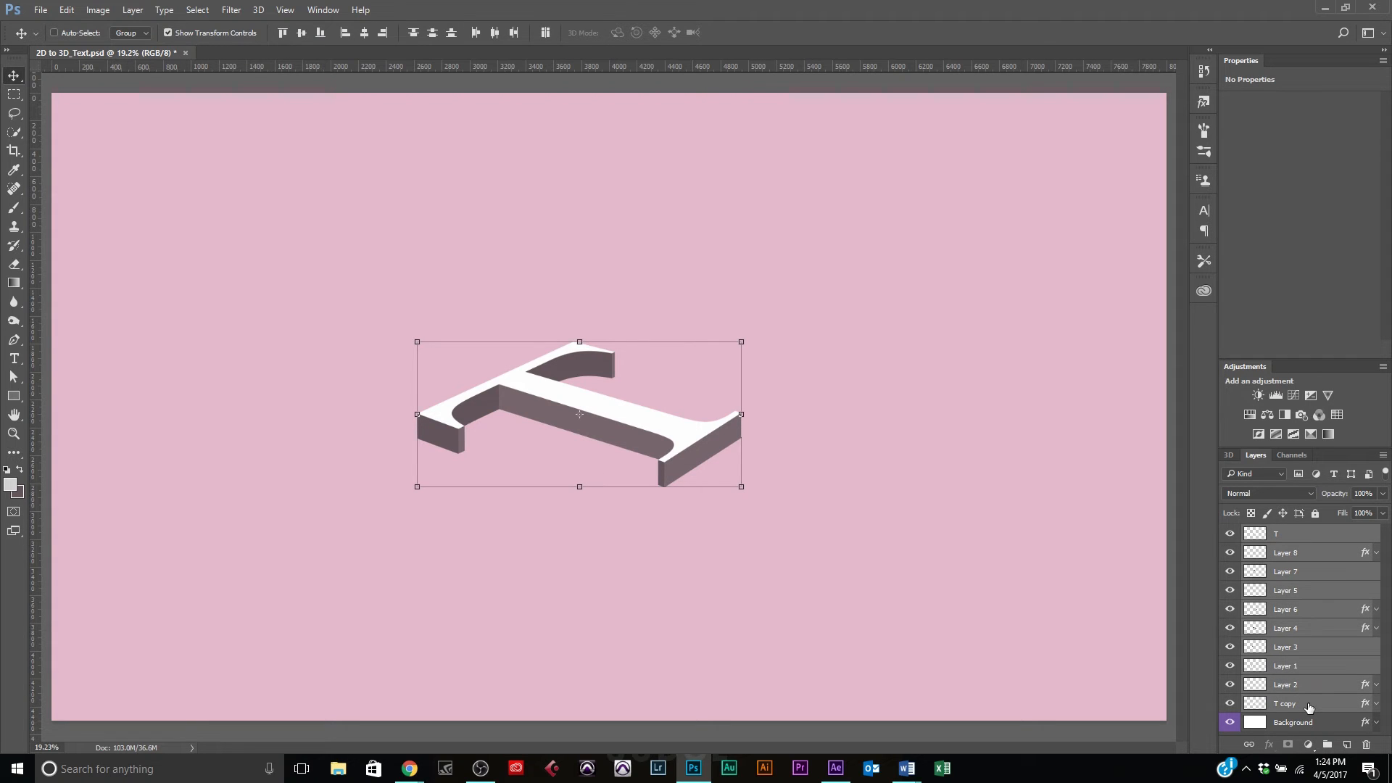
click(1330, 747)
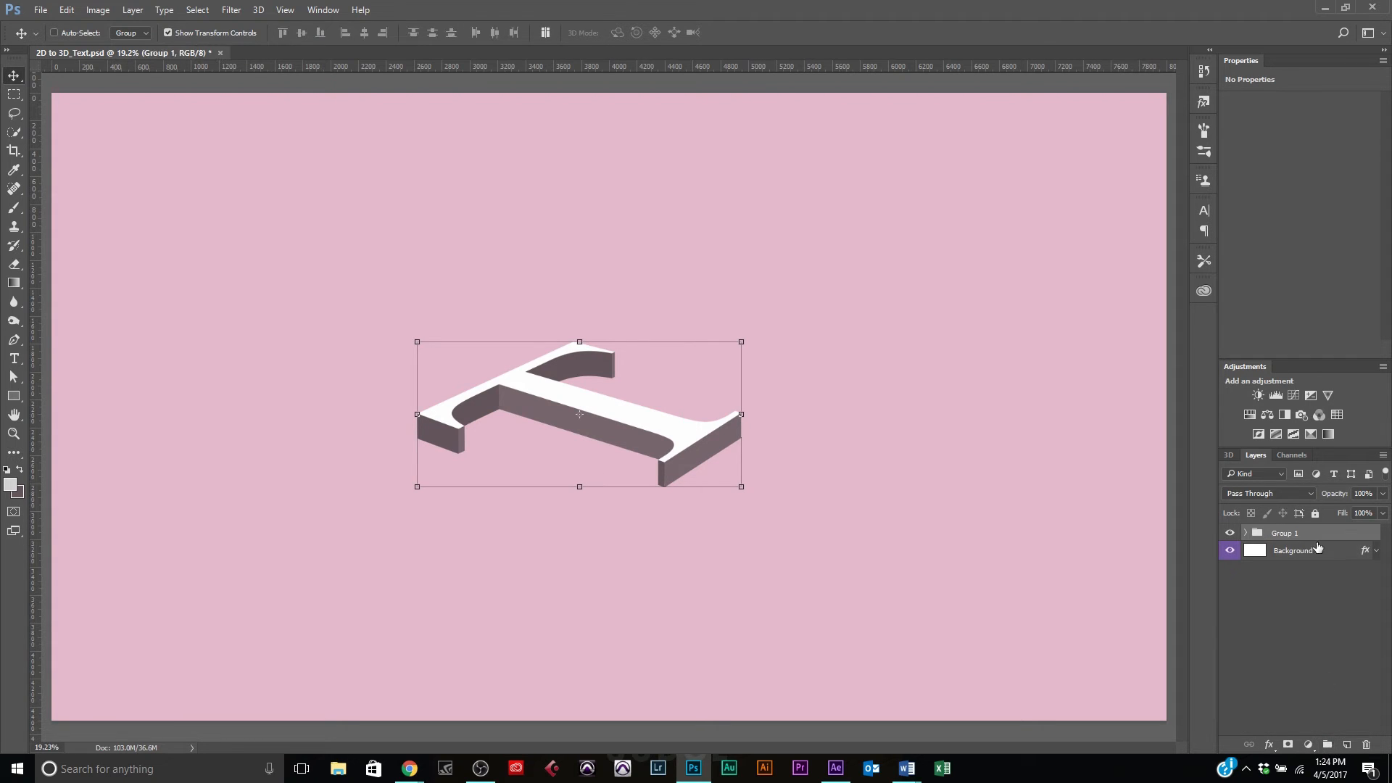
Rename the new layer group as 3D Text
double_click(1286, 533)
text(3D T)
key(Return)
double_click(1286, 534)
click(1282, 534)
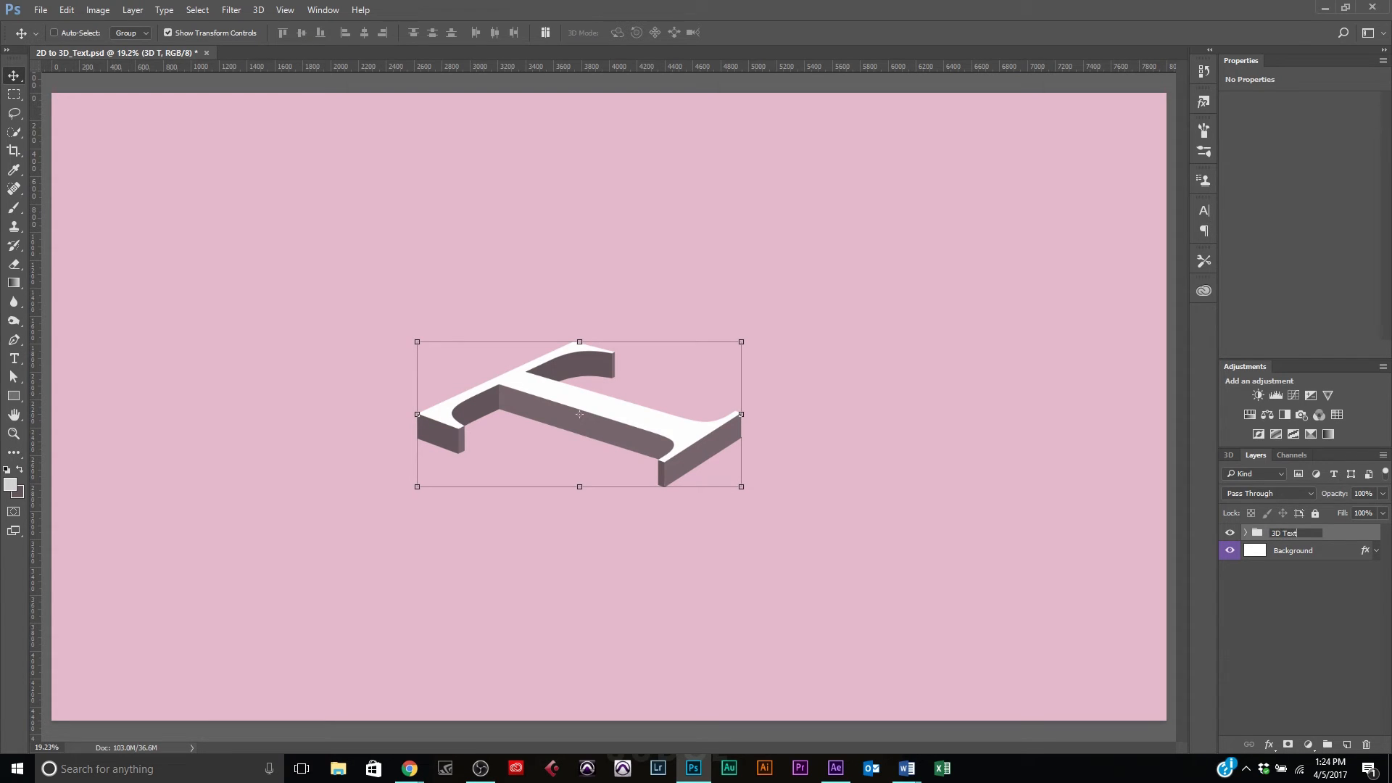
key(Return)
Duplicate the 3D Text group and convert the copy to a smart object
mouse_move(1309, 534)
mouse_down()
mouse_move(1301, 548)
mouse_move(1302, 537)
mouse_up()
key(ctrl+j)
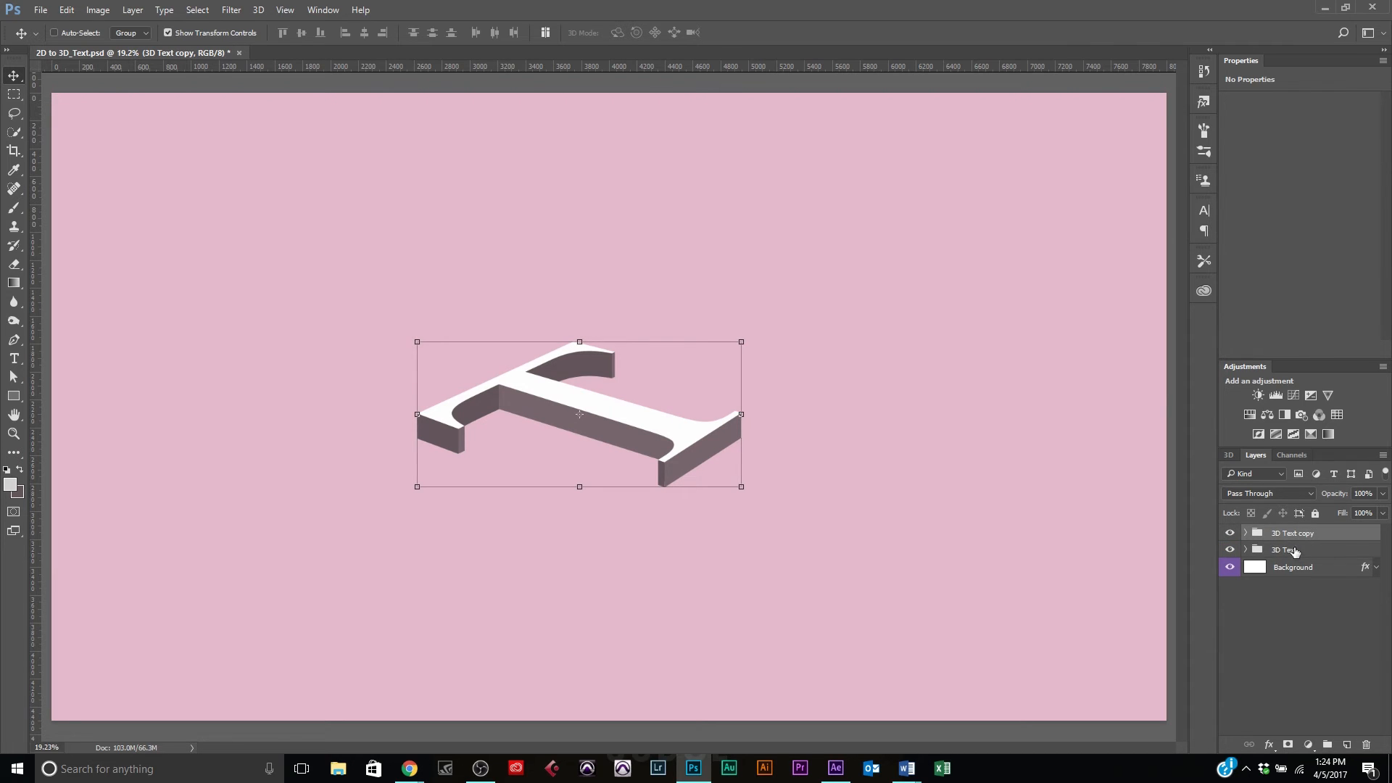
right_click(1345, 535)
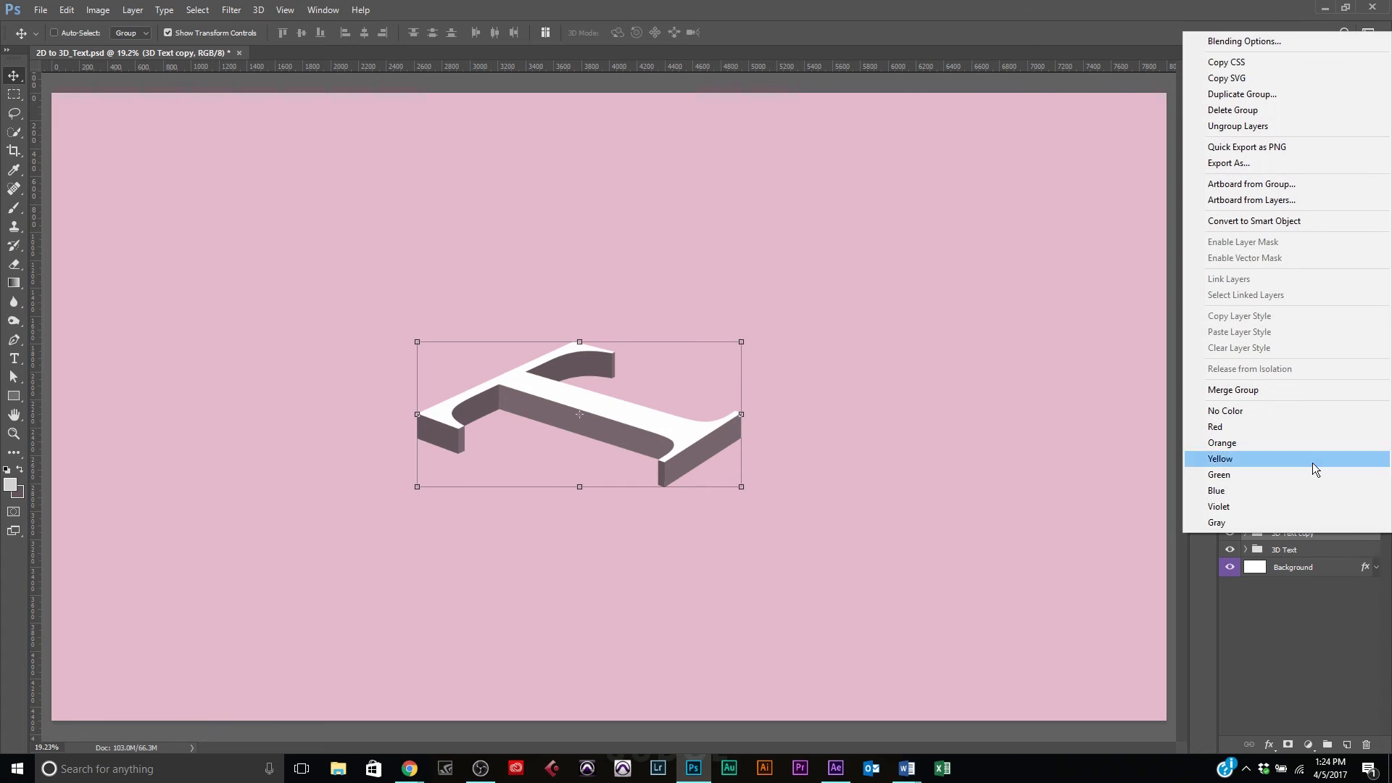
click(1294, 221)
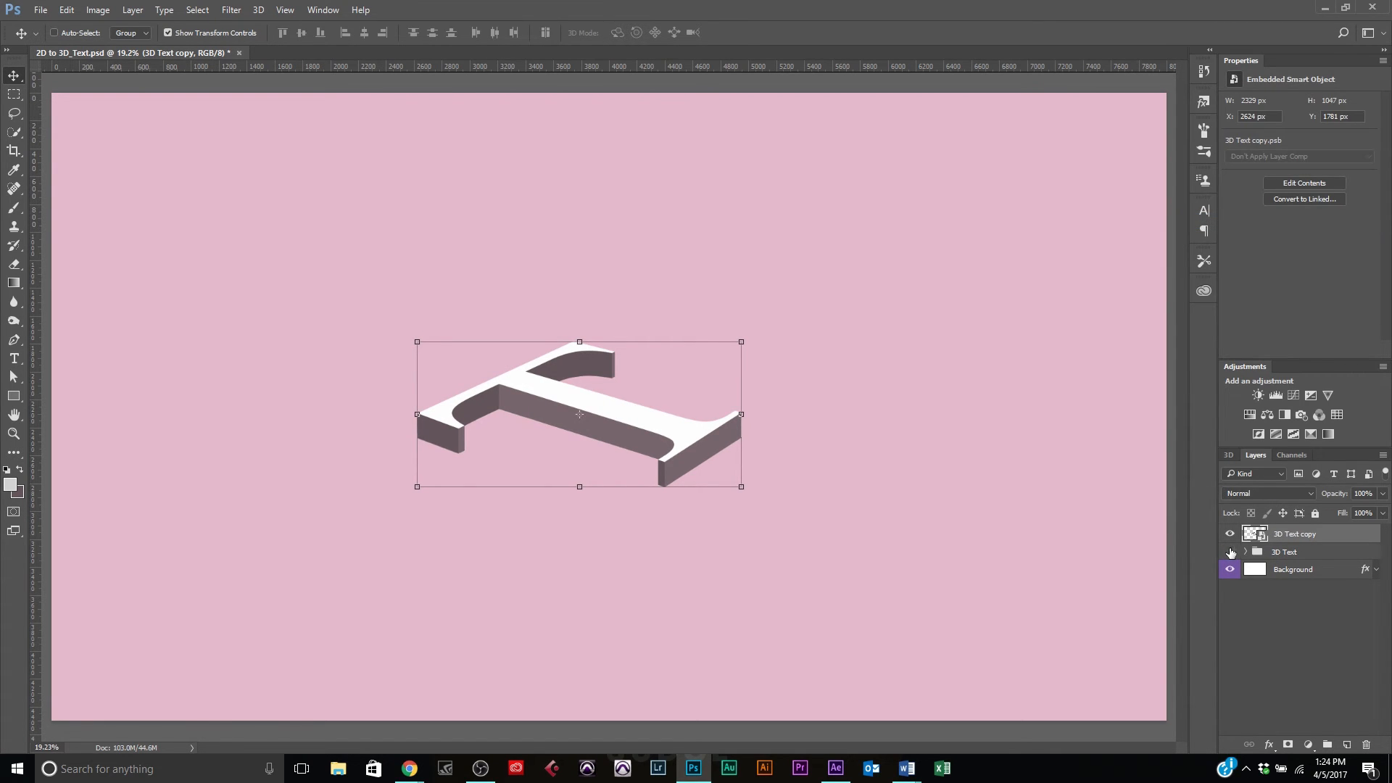
Hide the original group, try moving the smart object copy, undo the move, and show the group again
click(1229, 552)
drag(664, 431, 693, 414)
key(ctrl+z)
click(1229, 552)
Place the smart object copy beneath the 3D Text group and move it straight down to about Y 2047 px
drag(1289, 540, 1289, 569)
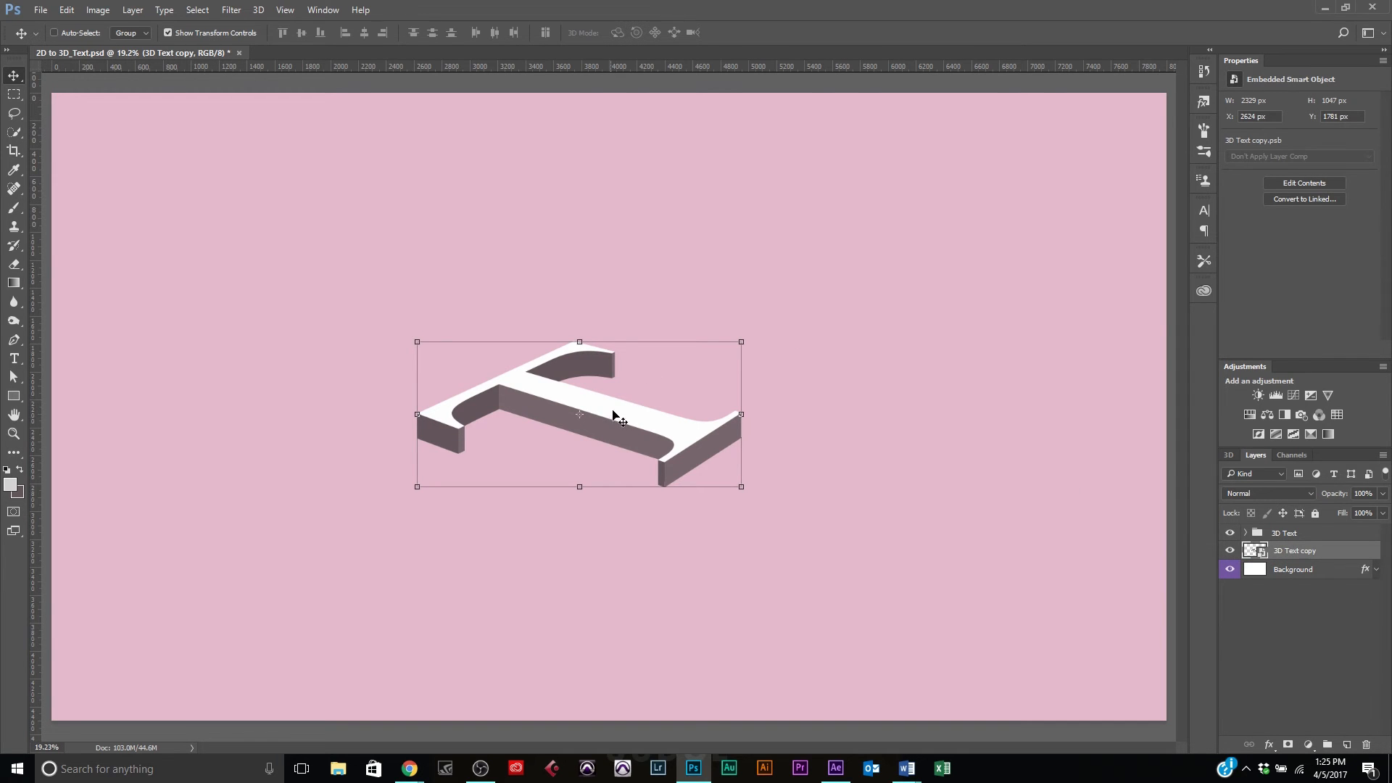
drag(653, 417, 649, 452)
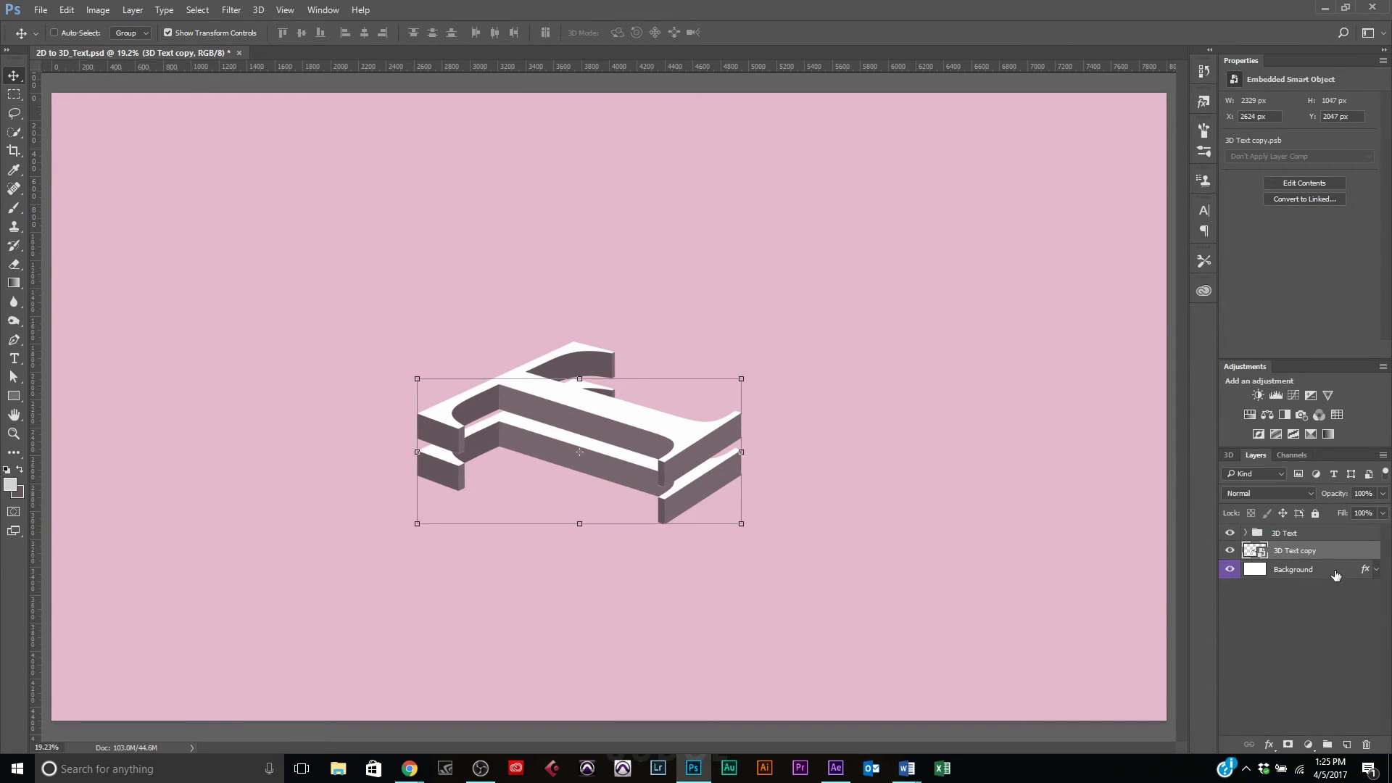
Add a Gradient Overlay to the smart object copy and set the layer to Multiply at 17% opacity
key(h)
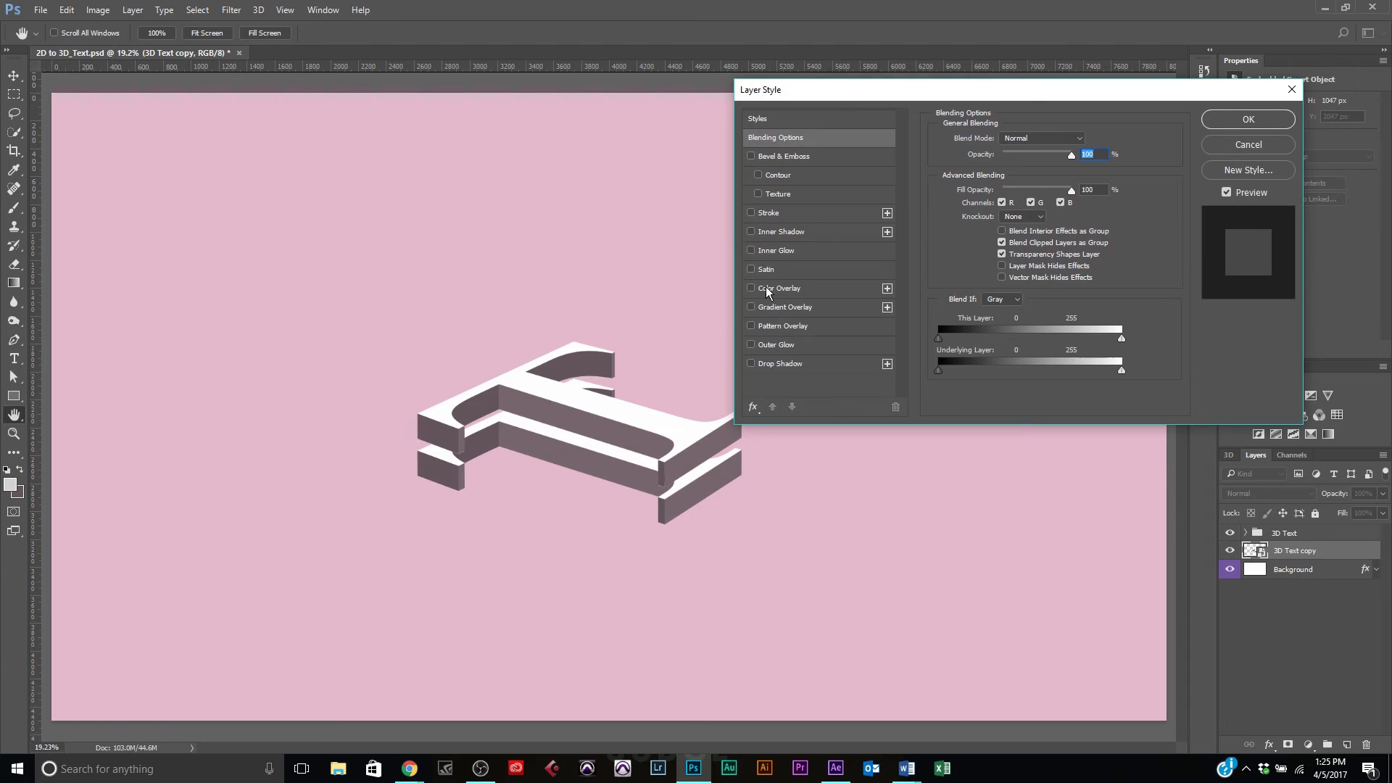
click(771, 308)
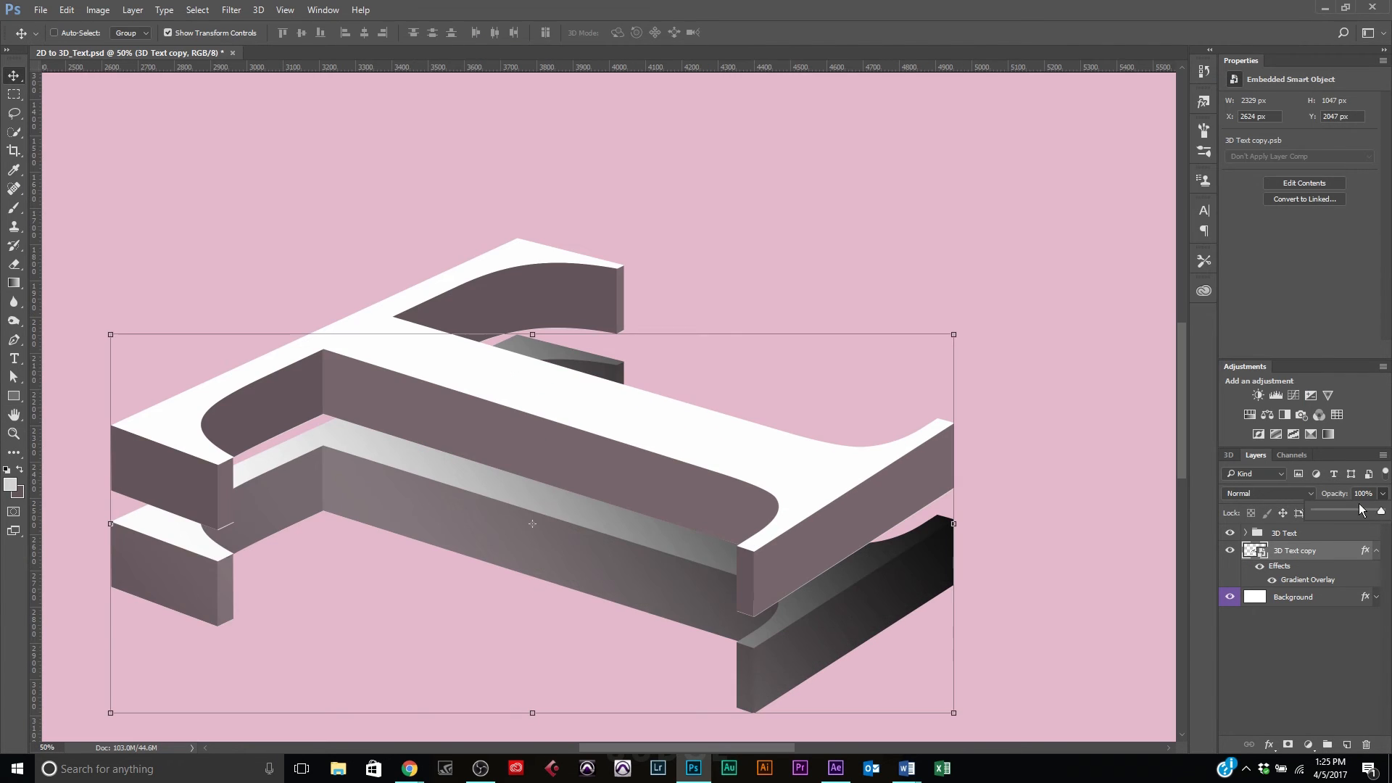
click(1383, 493)
drag(1383, 511, 1334, 512)
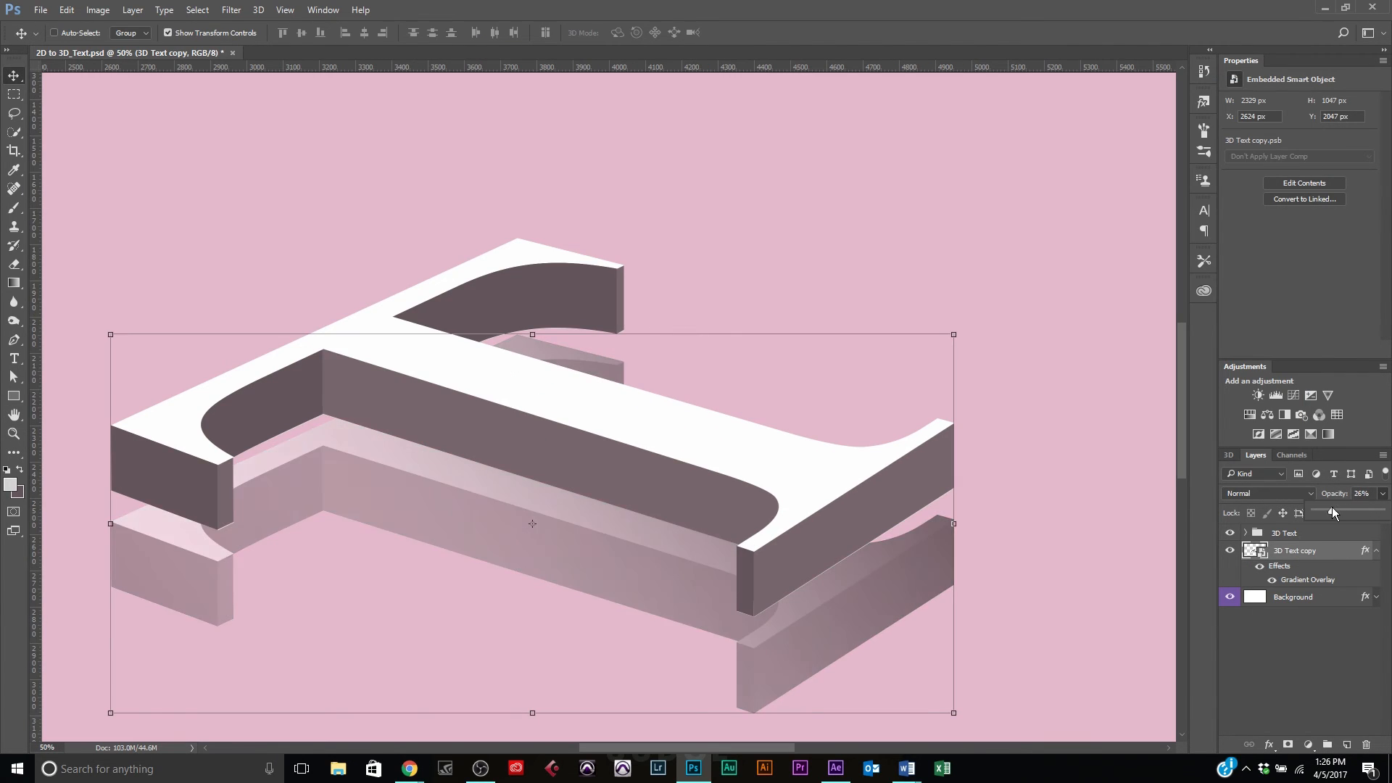
click(1269, 493)
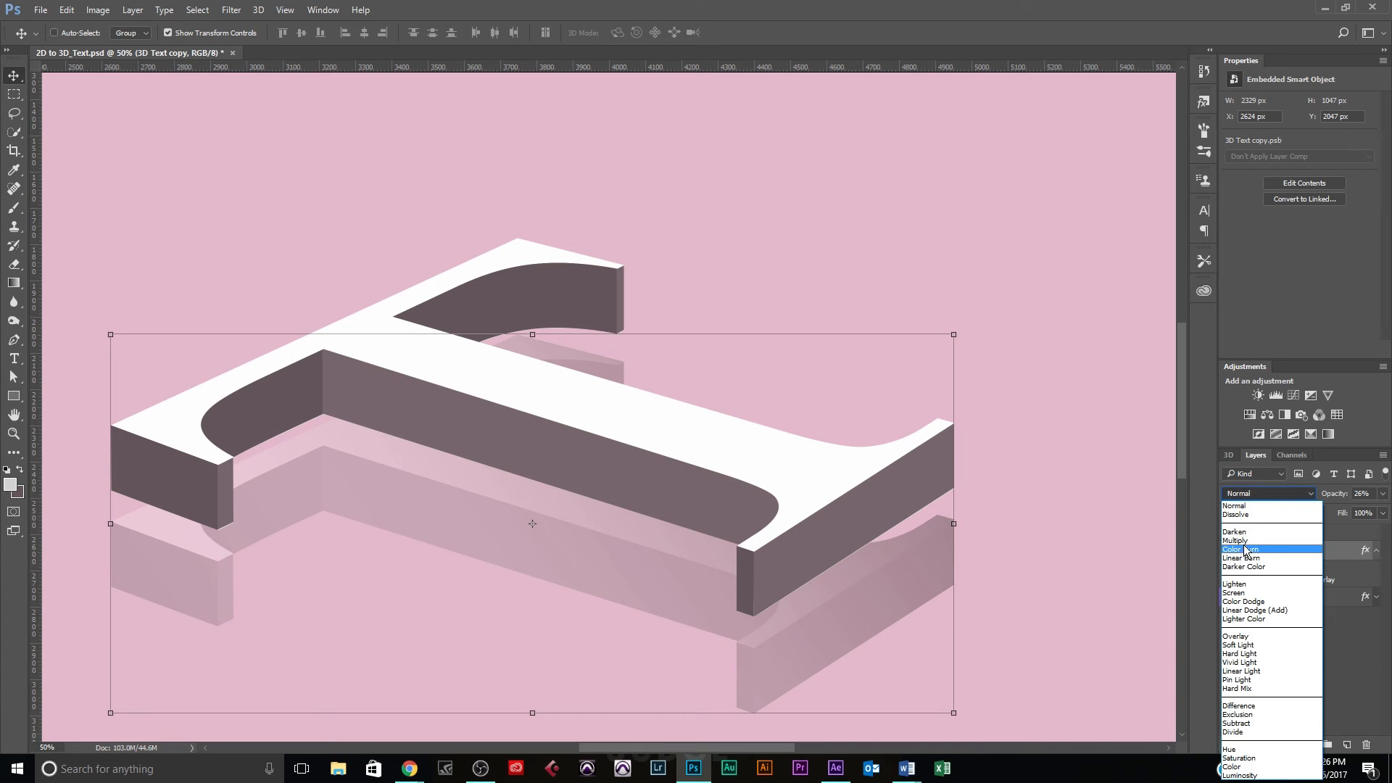
click(1236, 540)
click(1383, 495)
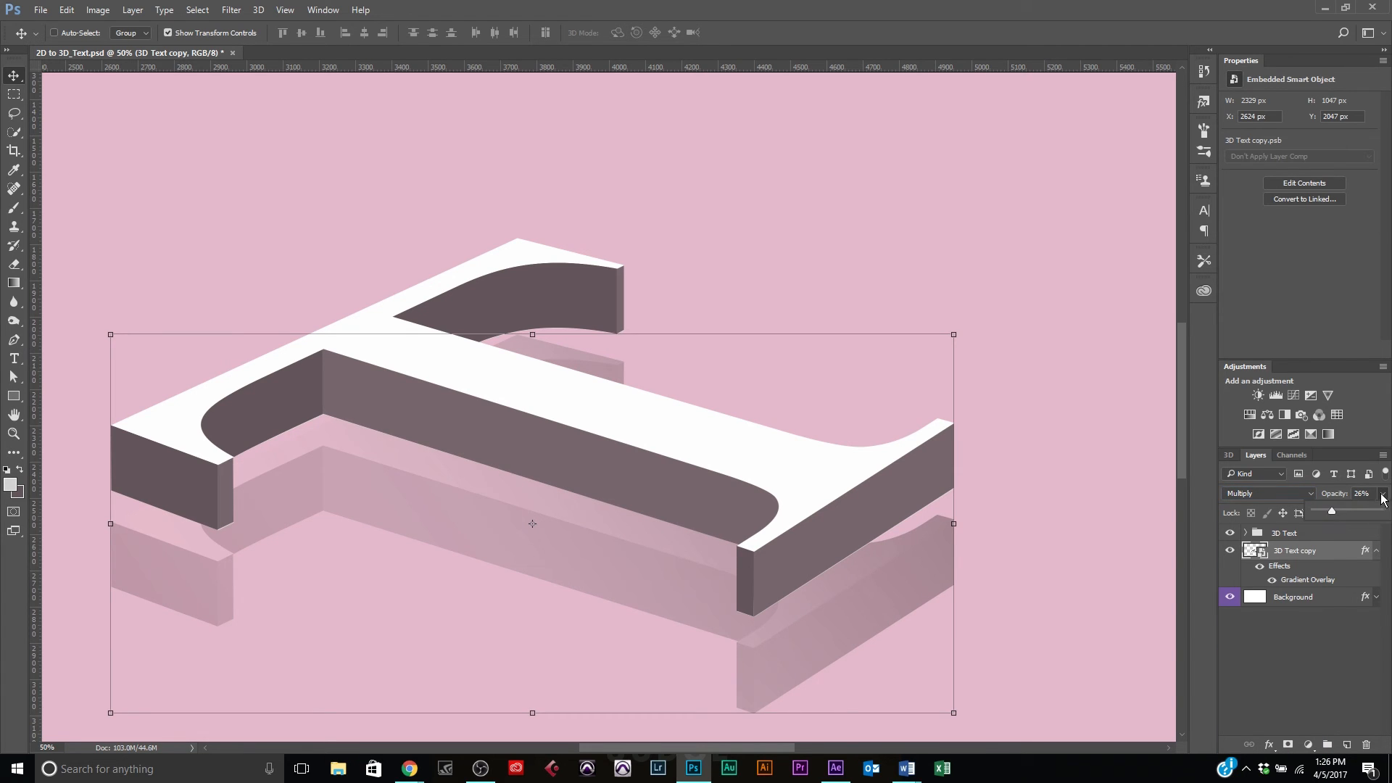
drag(1331, 511, 1327, 513)
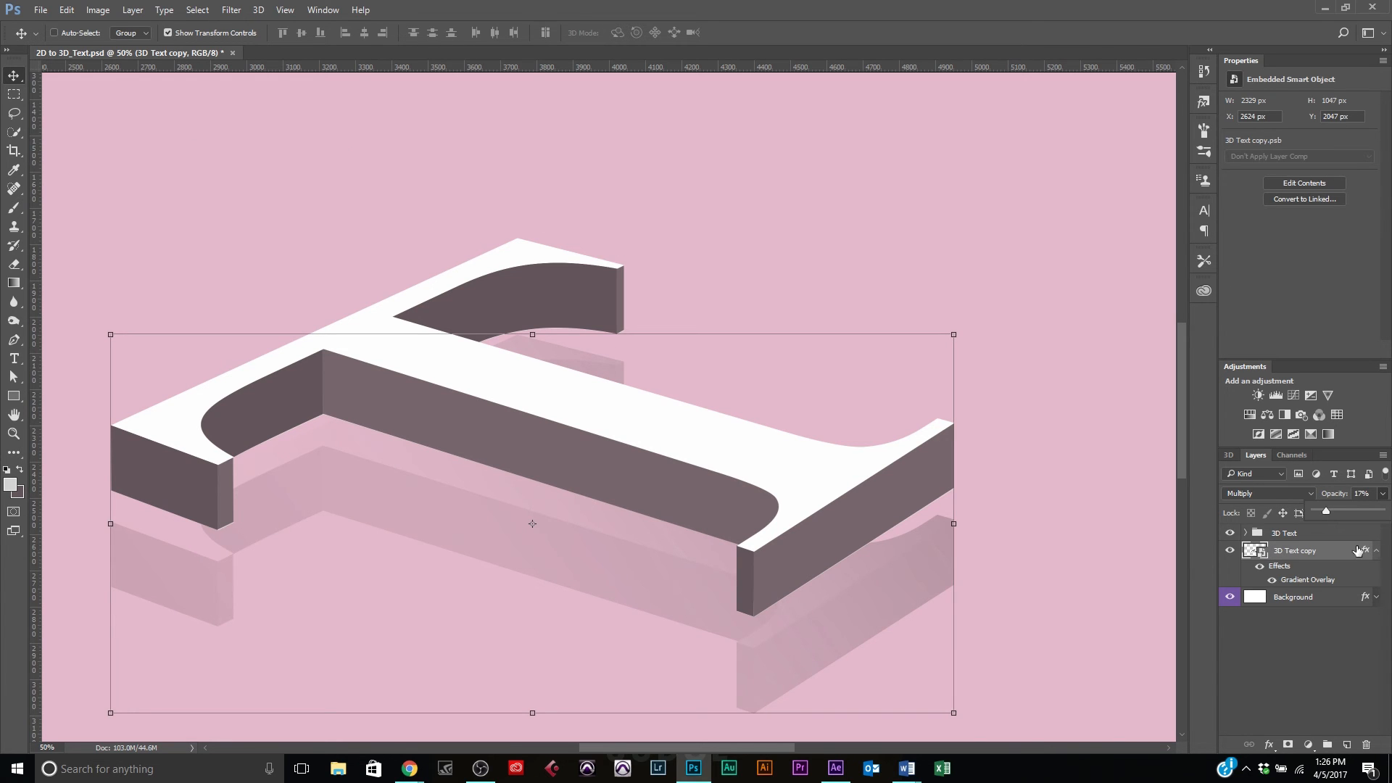
Add a Color Overlay in Normal mode at 100% opacity to the smart object copy
double_click(1321, 569)
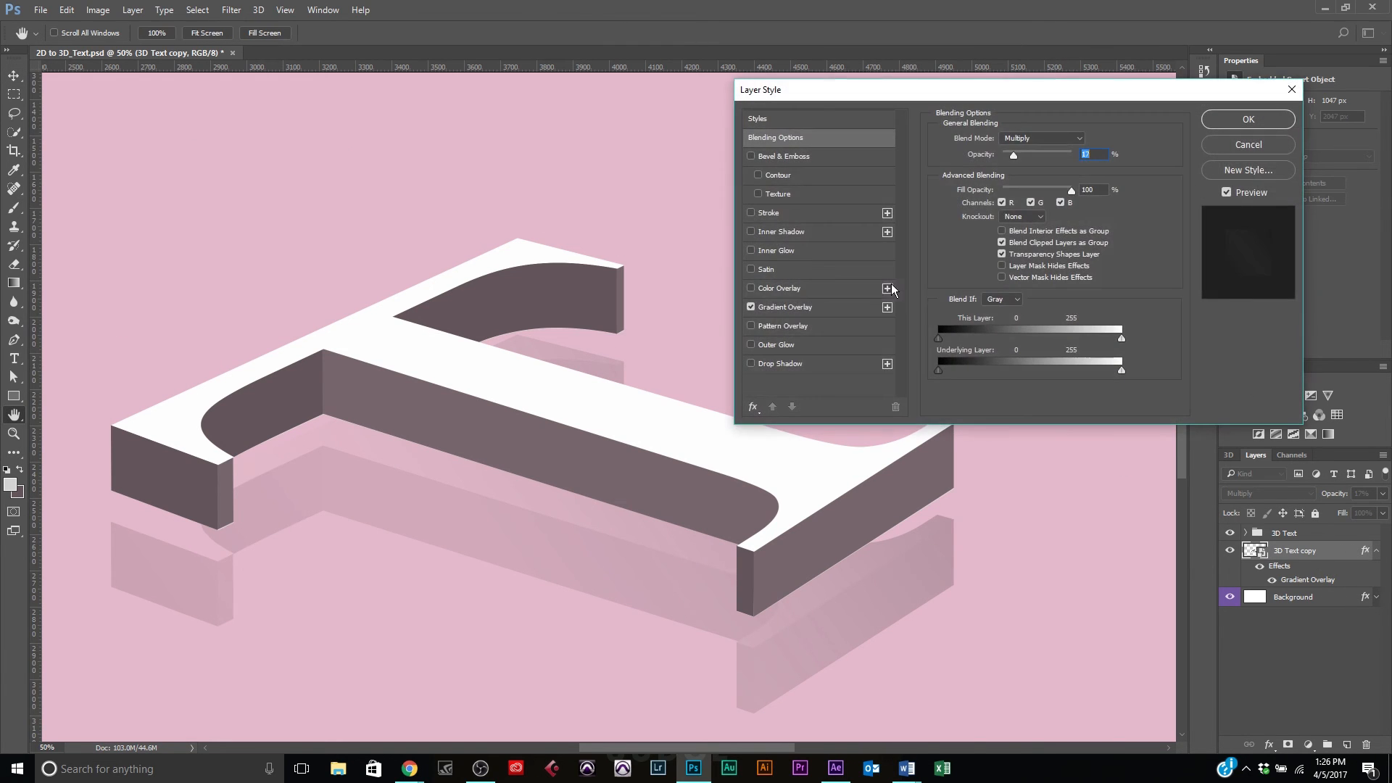
click(763, 290)
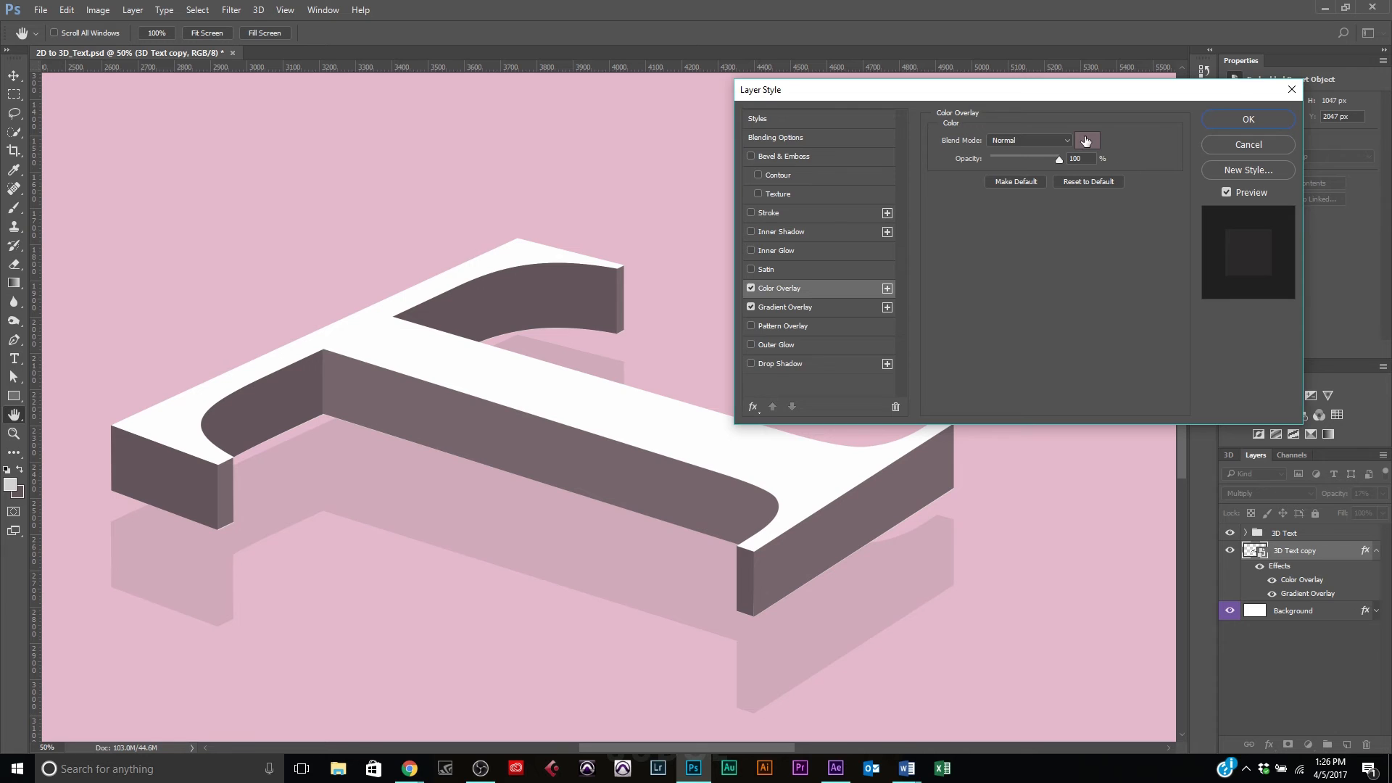
click(1248, 119)
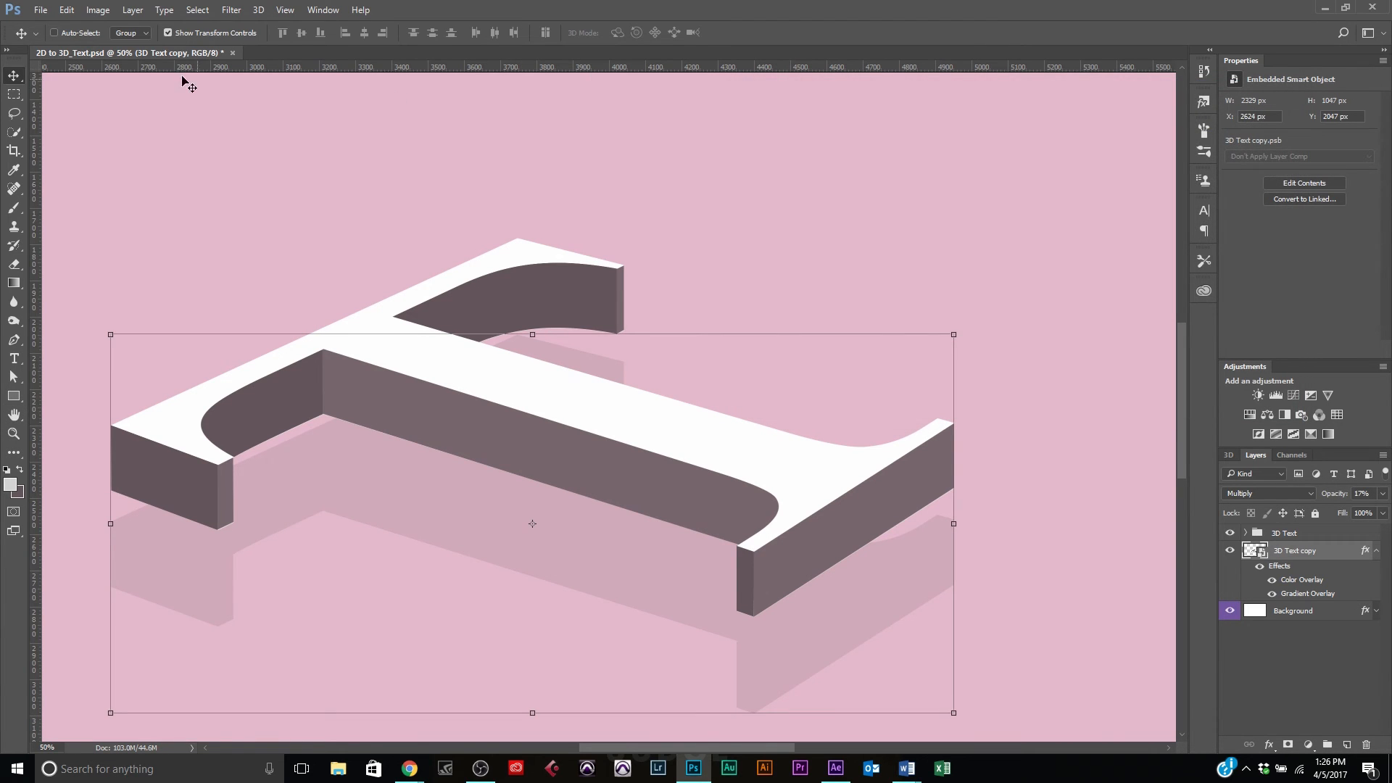
Soften the shadow copy with a stronger Gaussian Blur than the preset 4.0 pixels and set its layer opacity to 30%
click(231, 10)
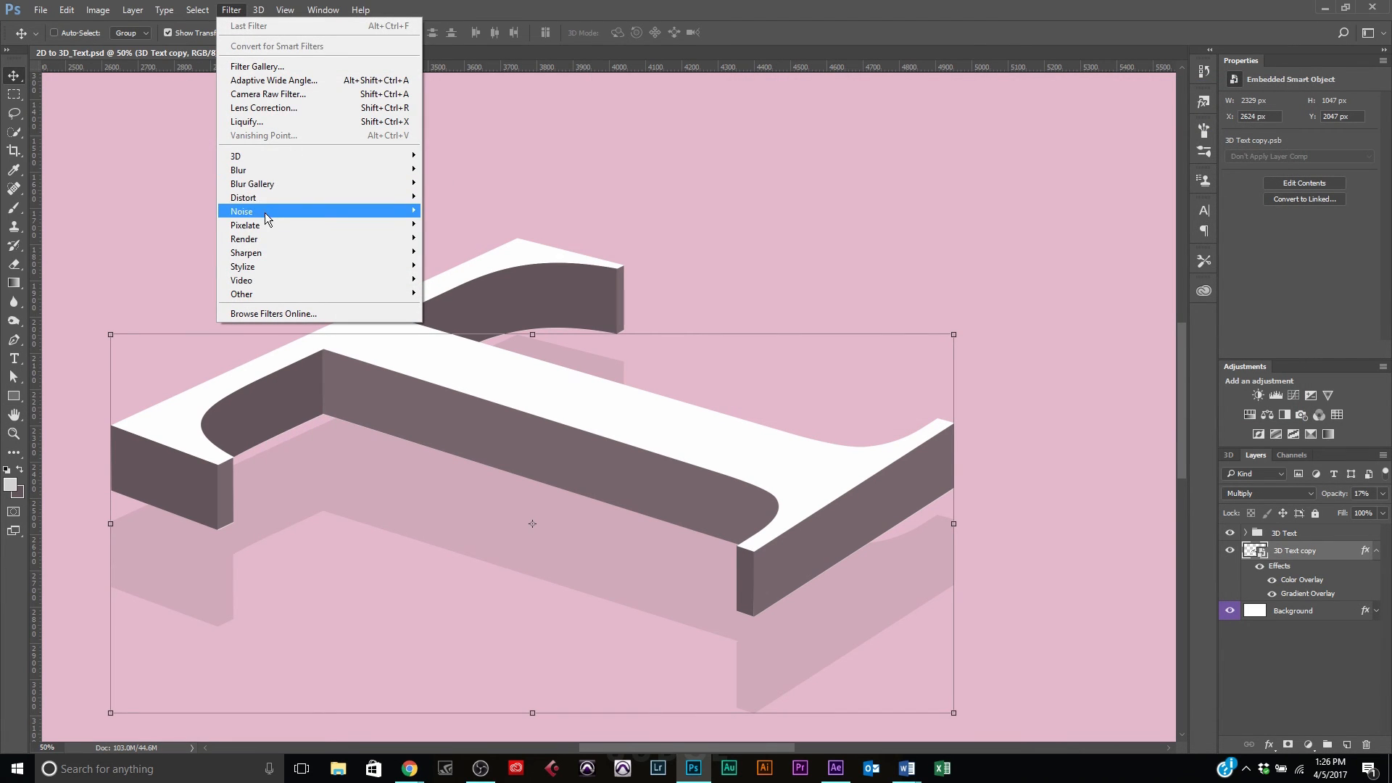
mouse_move(255, 169)
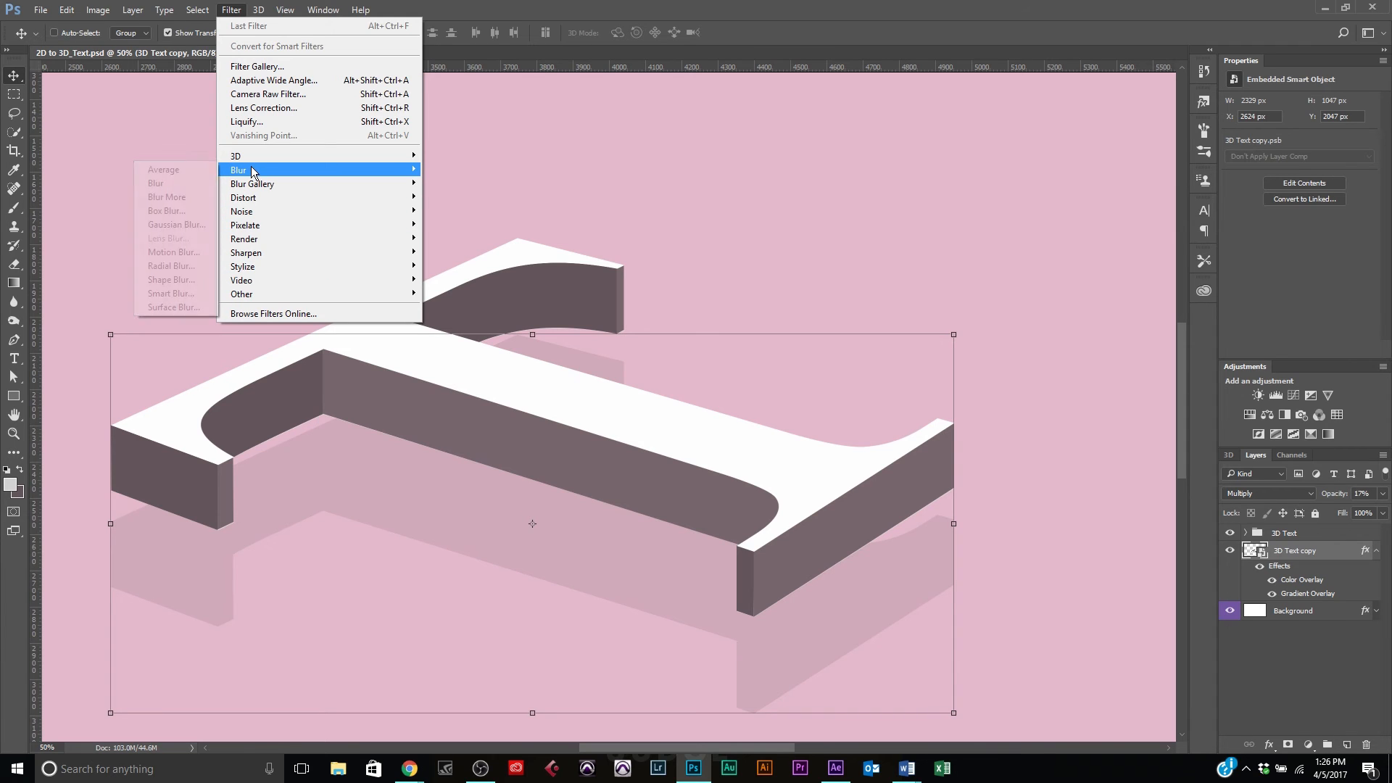
click(176, 224)
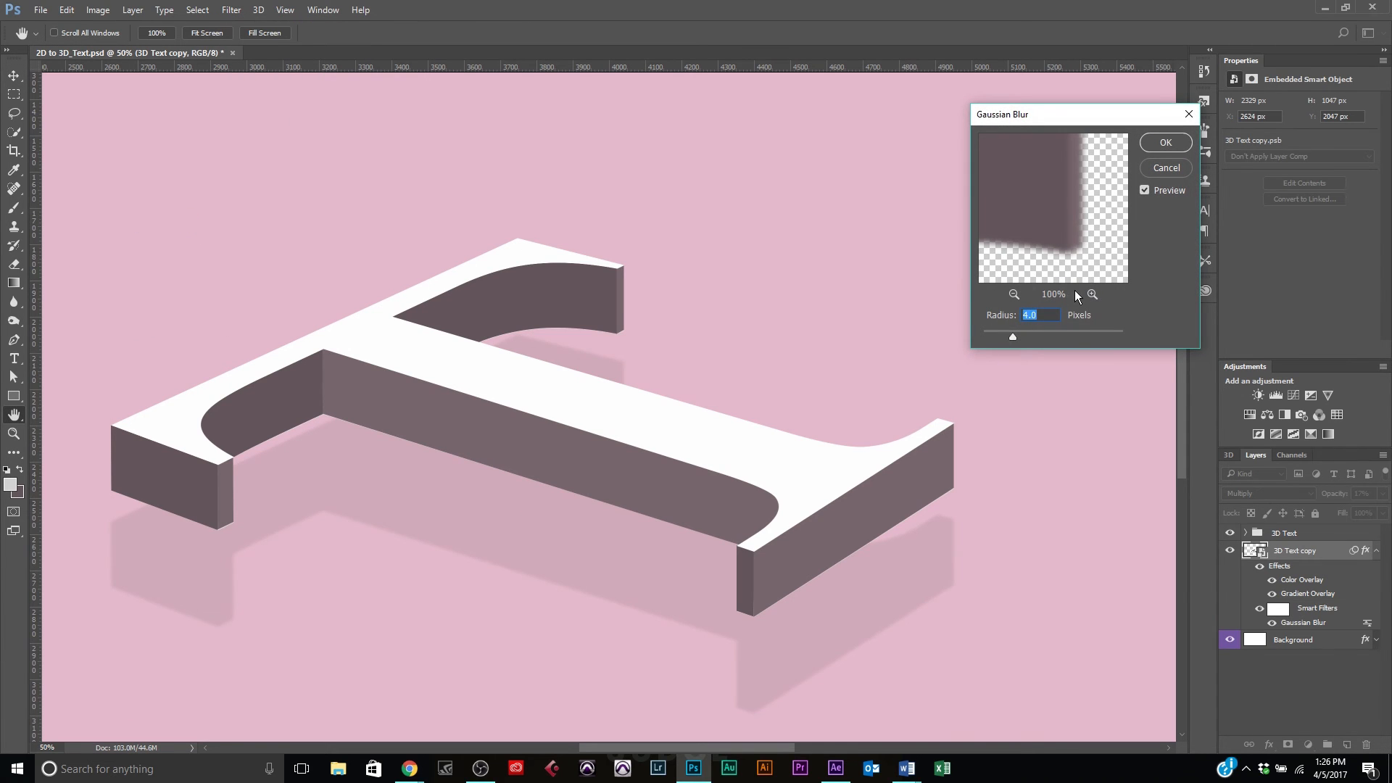
drag(1013, 337, 1040, 332)
click(1165, 143)
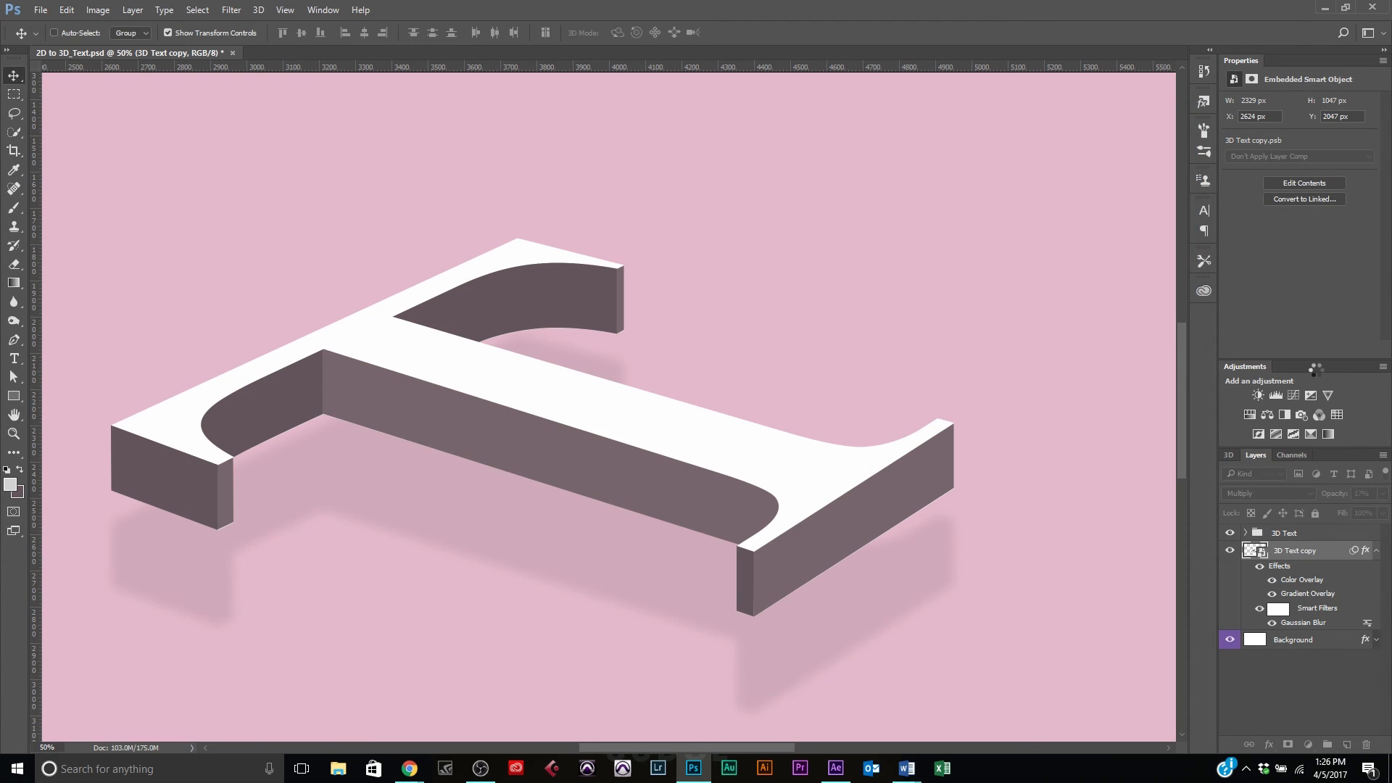
click(1383, 493)
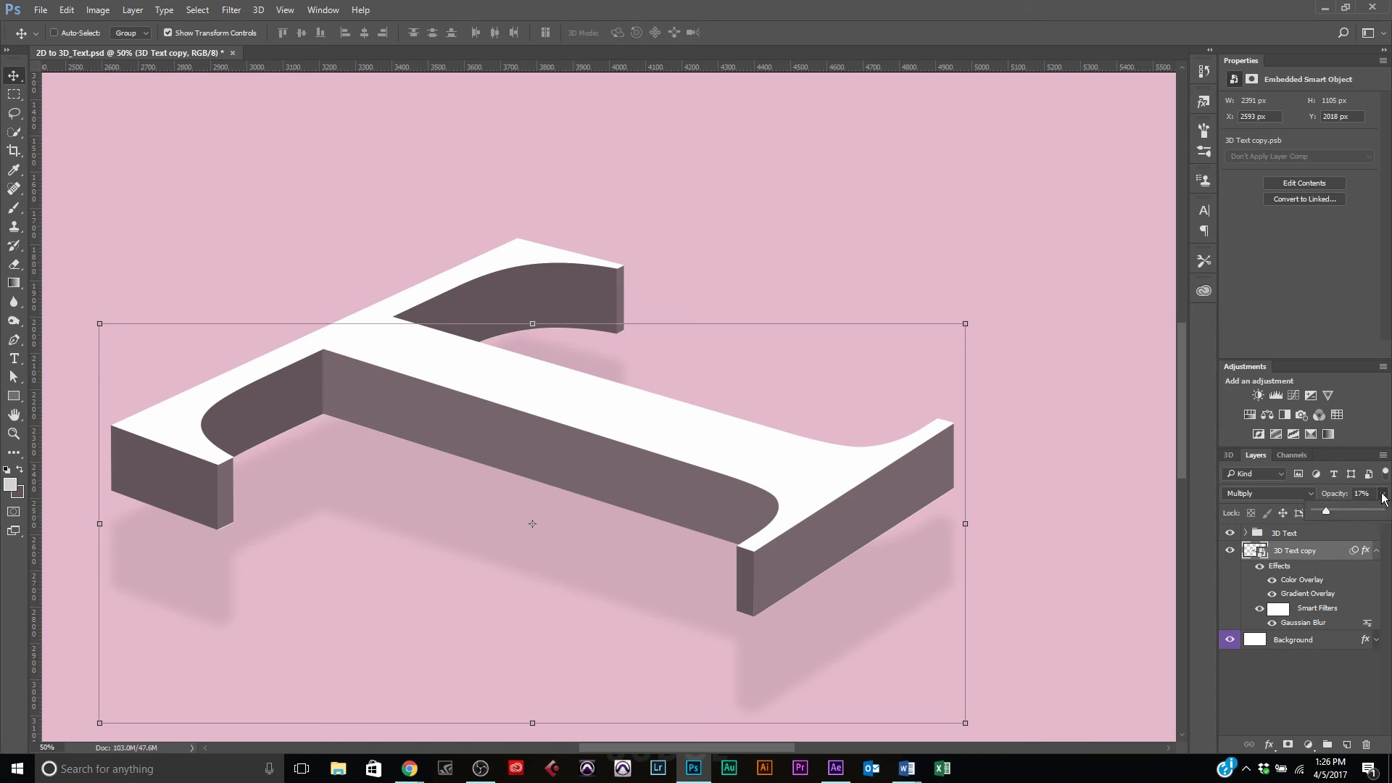
drag(1333, 512, 1334, 510)
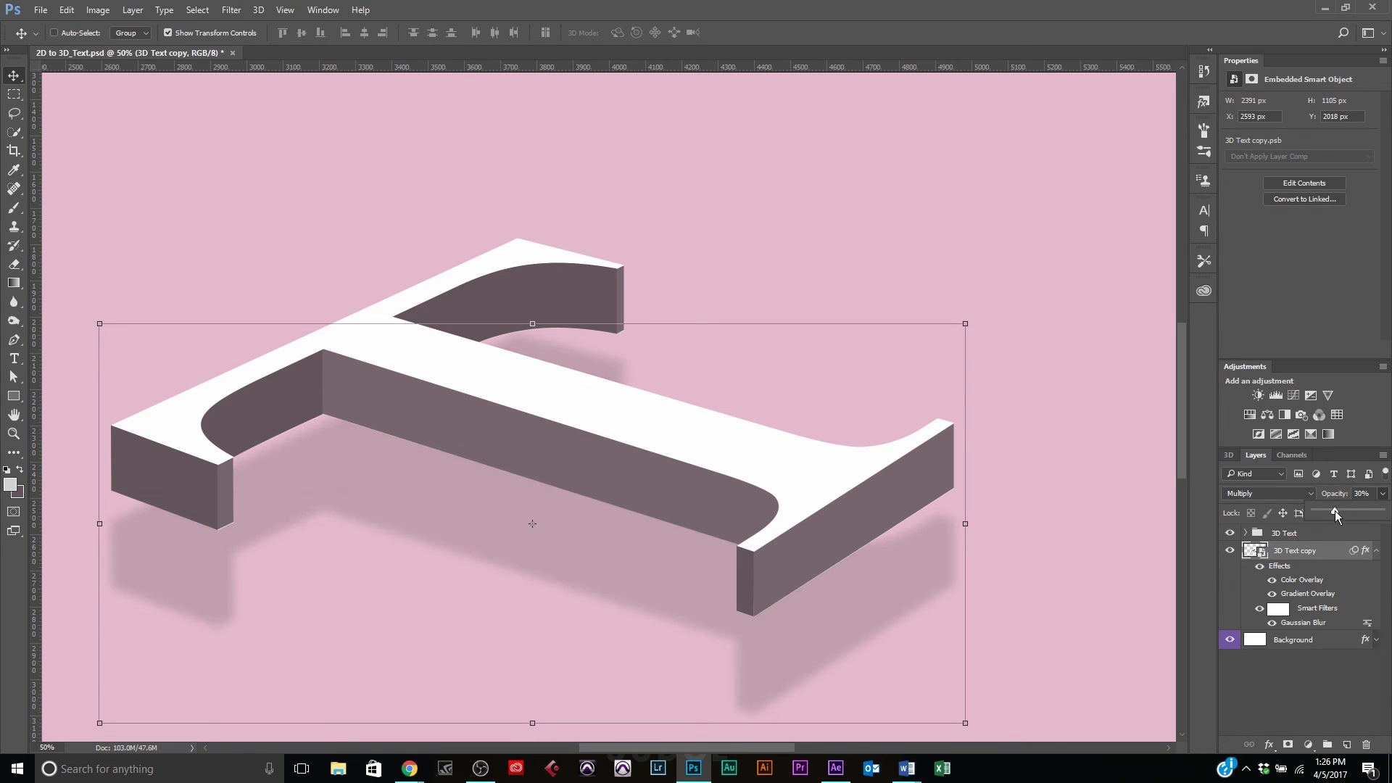
Deselect the shadow layer, check the whole composition, and collapse the shadow layer's effects list
key(ctrl+minus)
key(ctrl+minus)
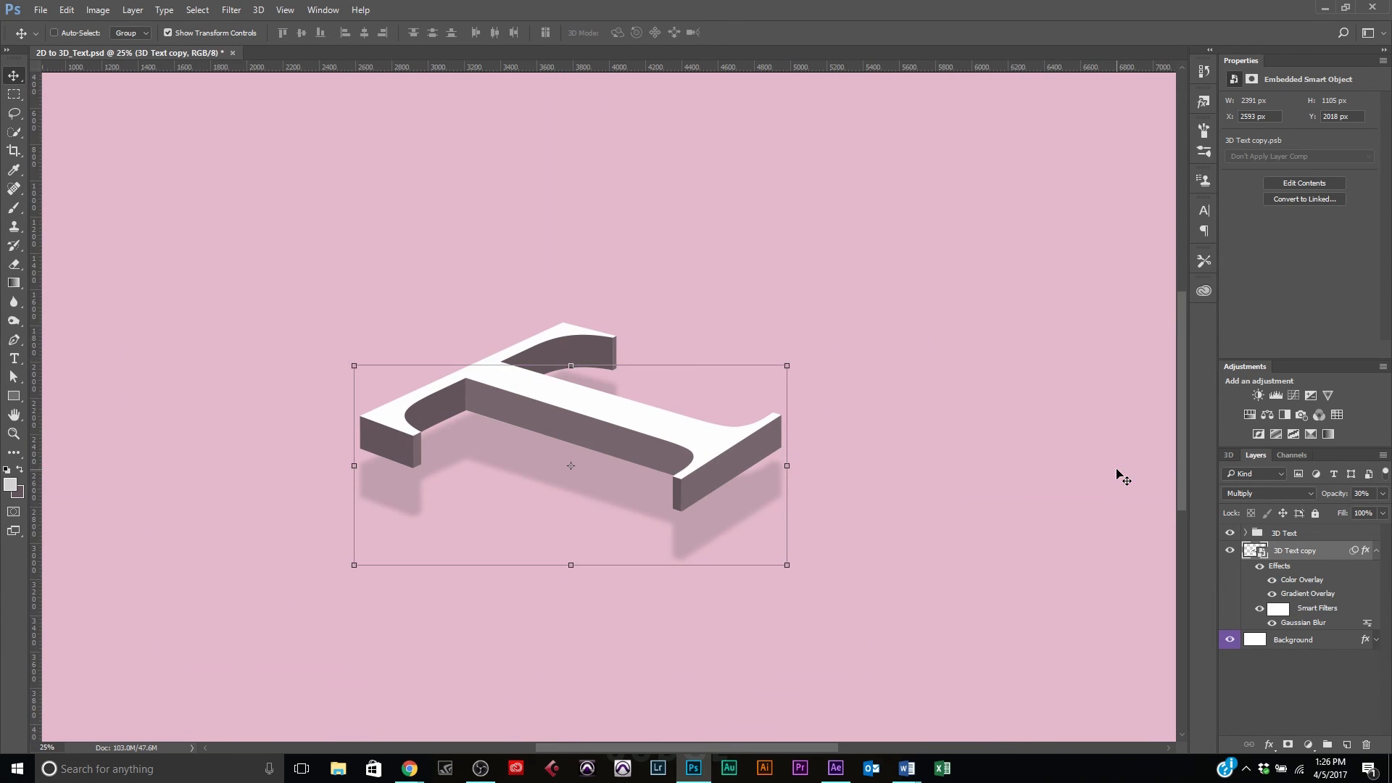
click(1261, 666)
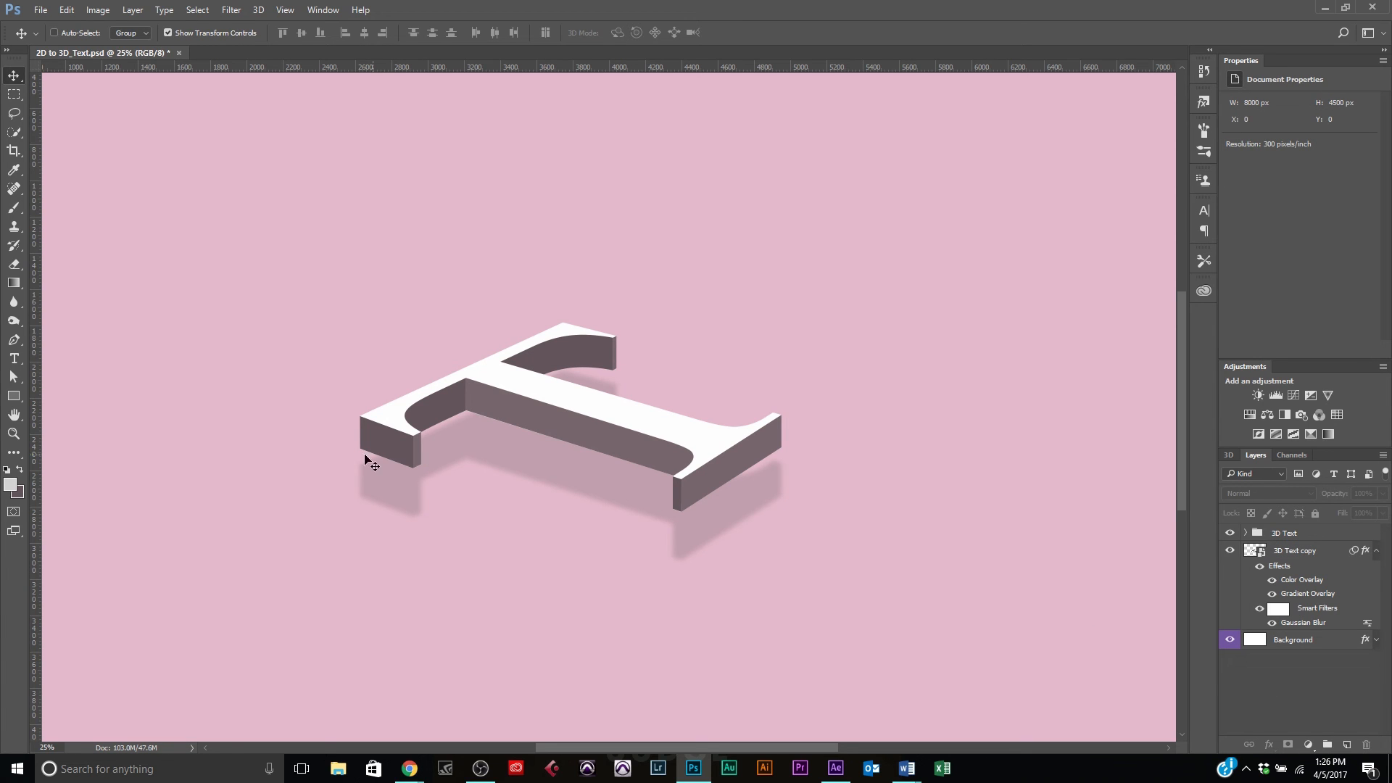
key(ctrl+minus)
key(ctrl+plus)
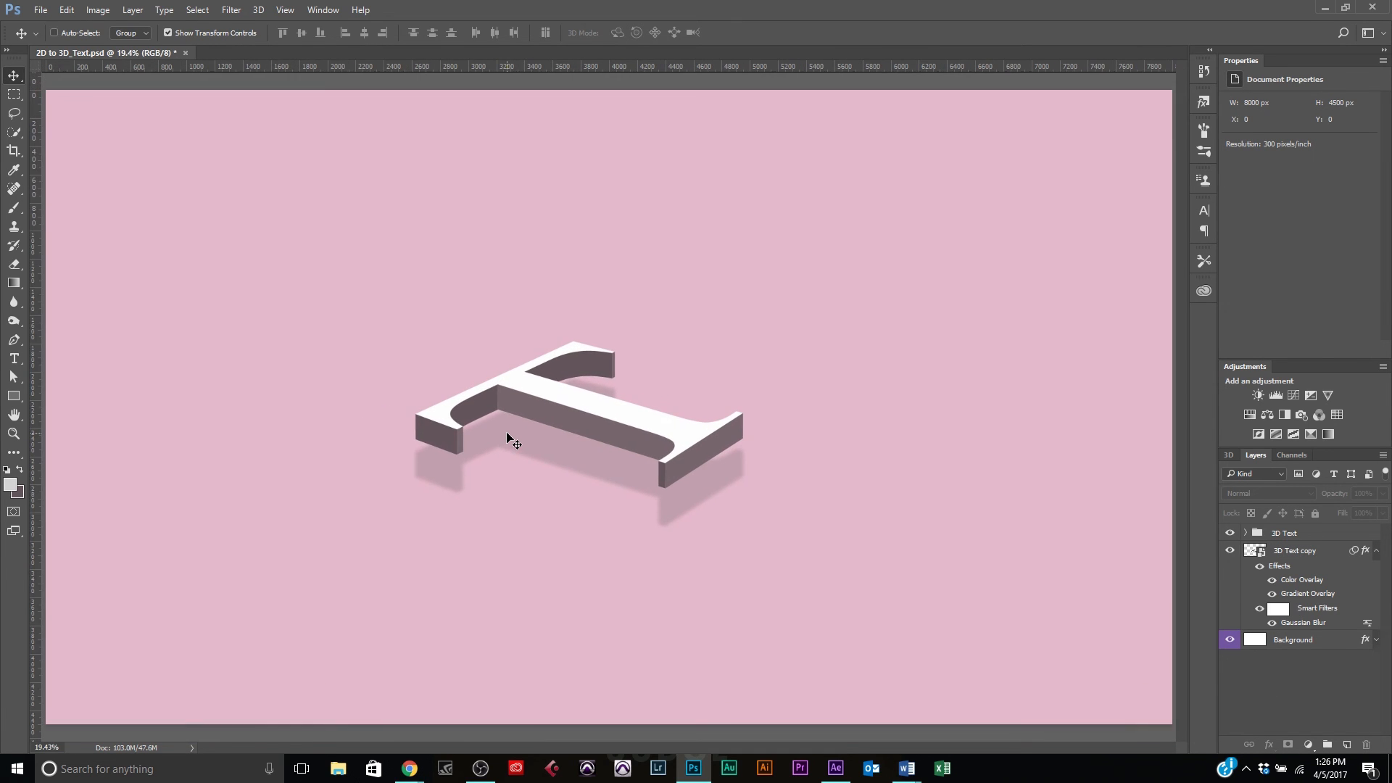
key(ctrl+minus)
key(ctrl+minus)
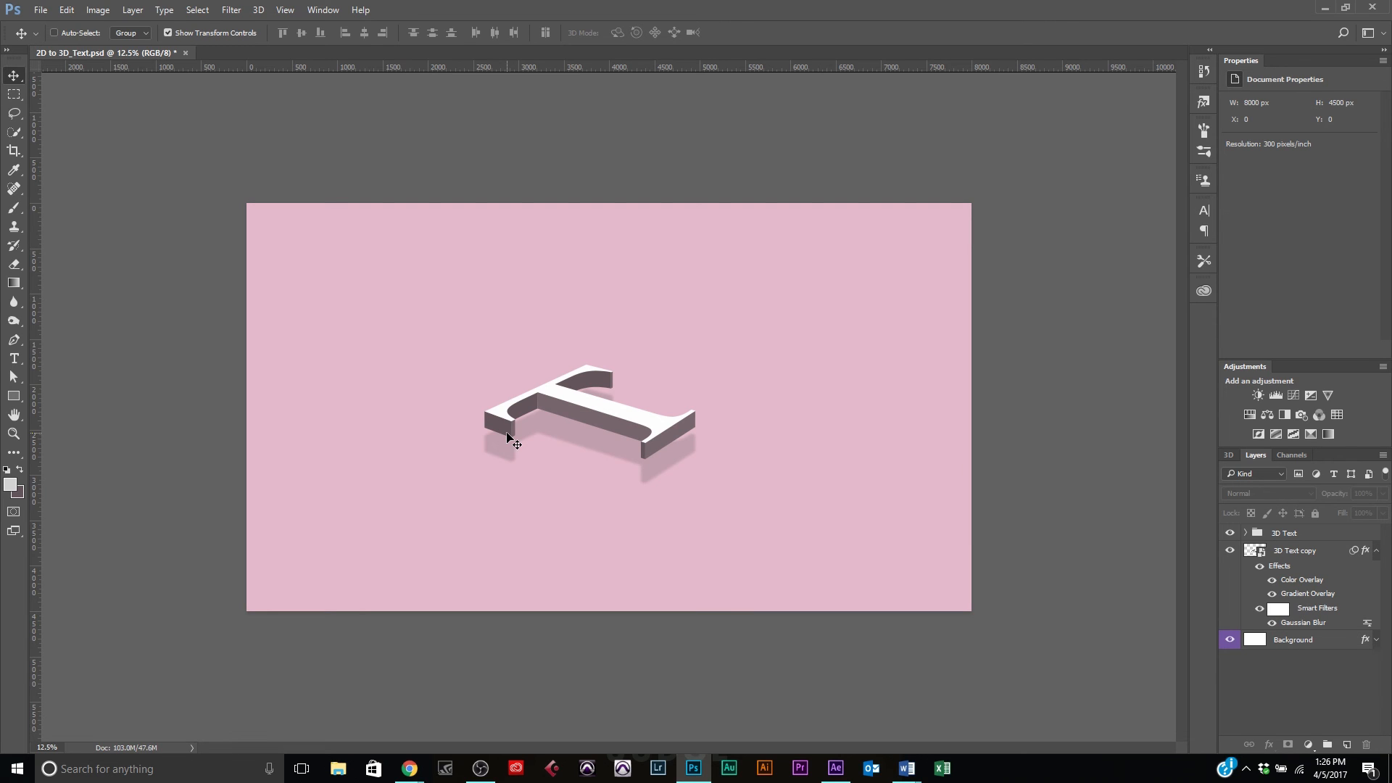
click(1376, 551)
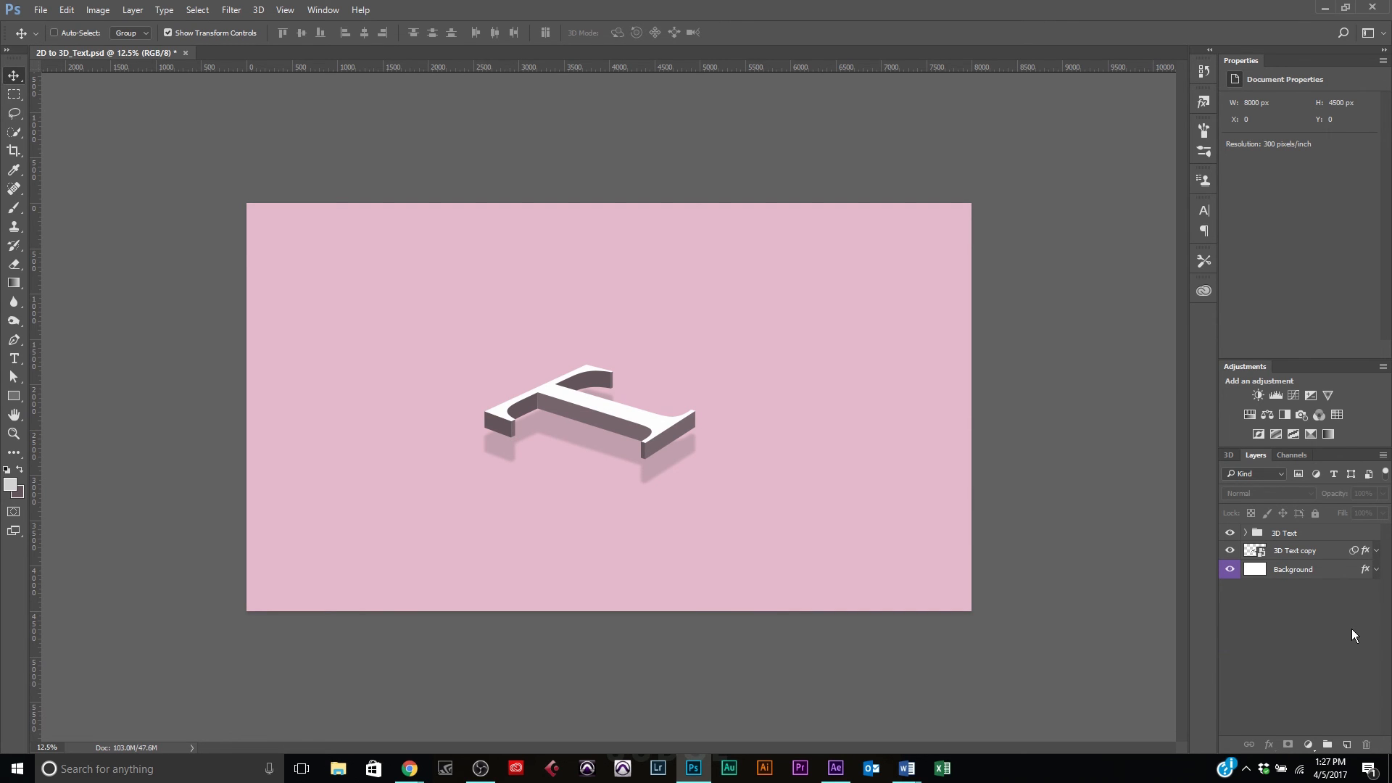